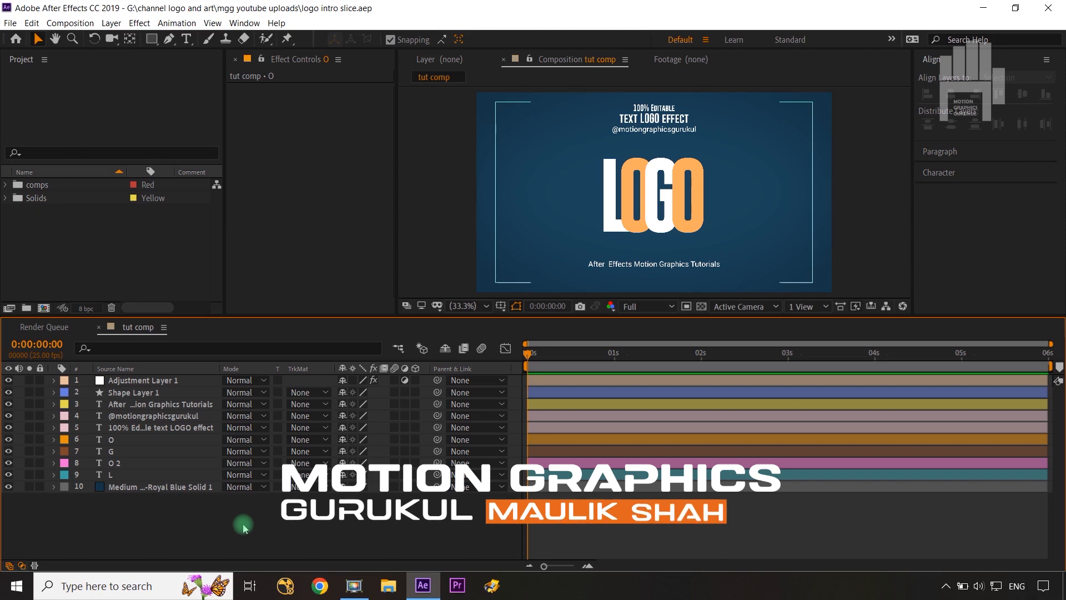
pyautogui.click(146, 475)
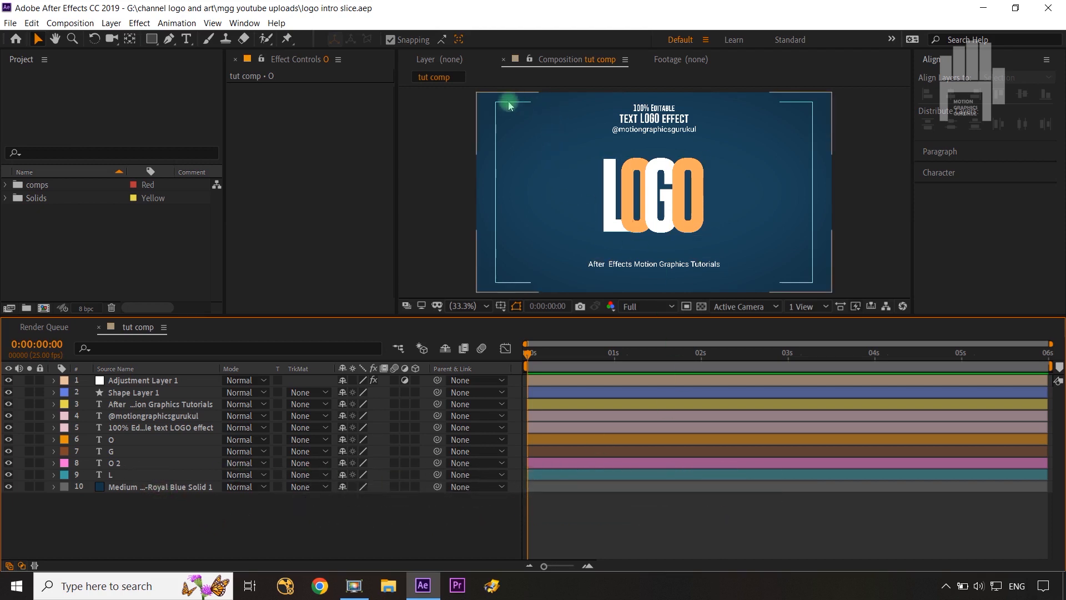
pyautogui.click(806, 184)
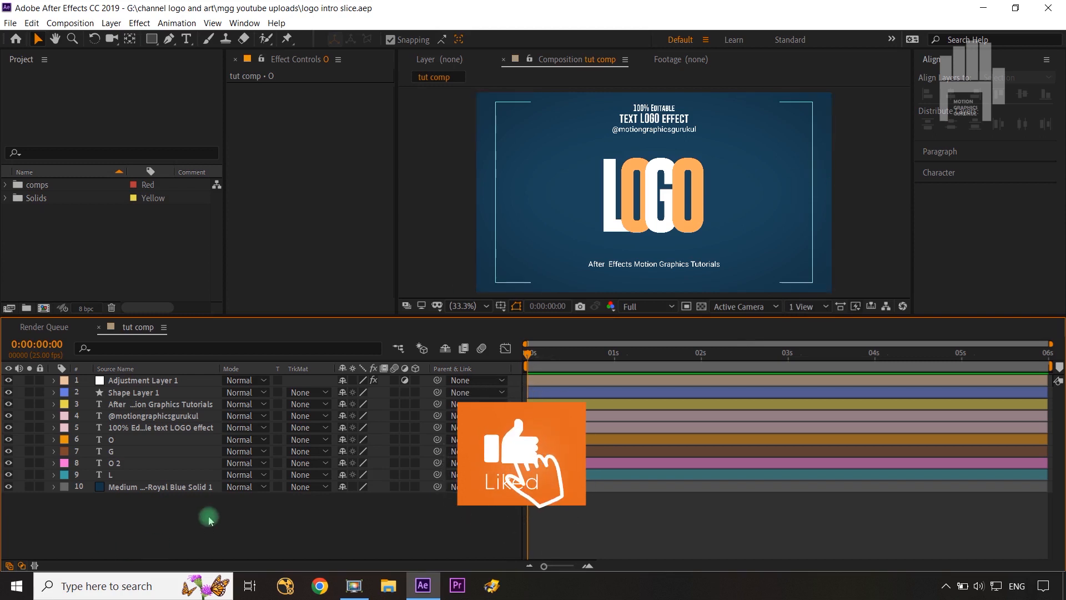
# - Rename Shape Layer 1 as "border"
pyautogui.click(125, 392)
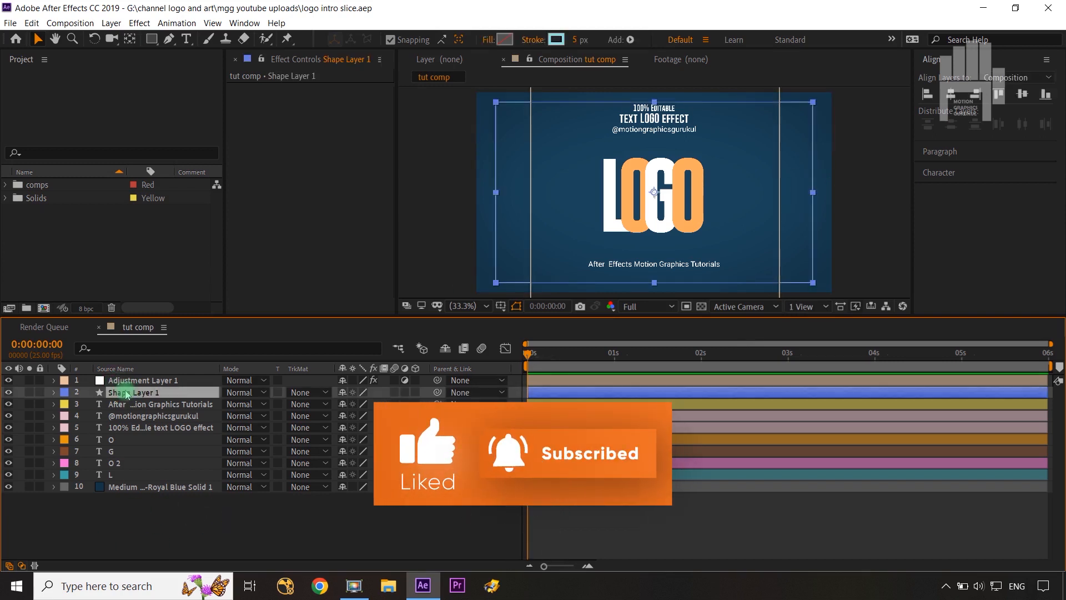
pyautogui.press('Return')
pyautogui.write('b')
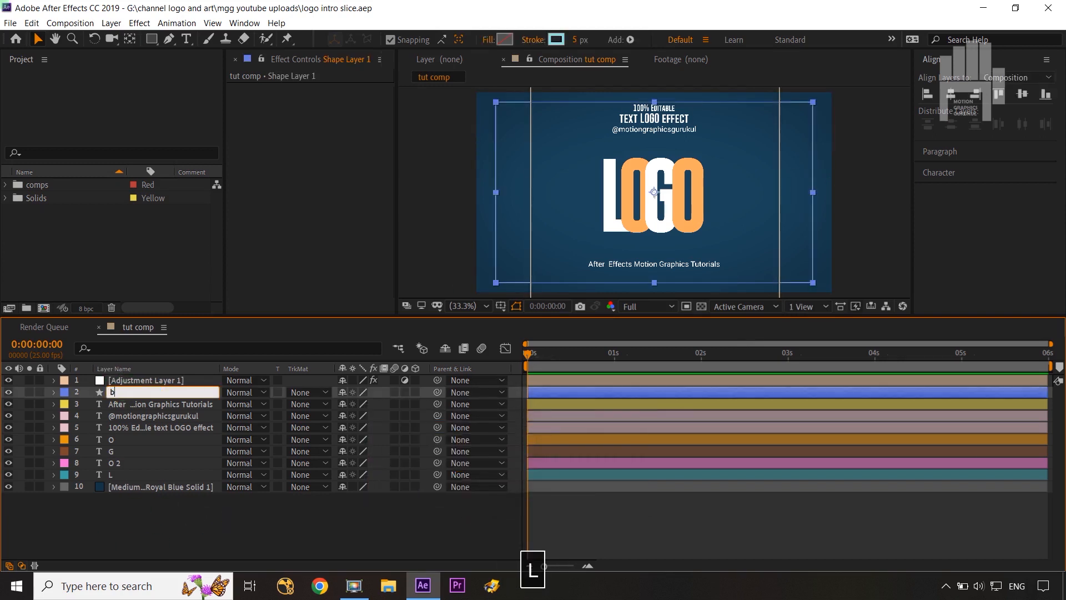
pyautogui.write('l')
pyautogui.press('BackSpace')
pyautogui.write('order')
pyautogui.press('Return')
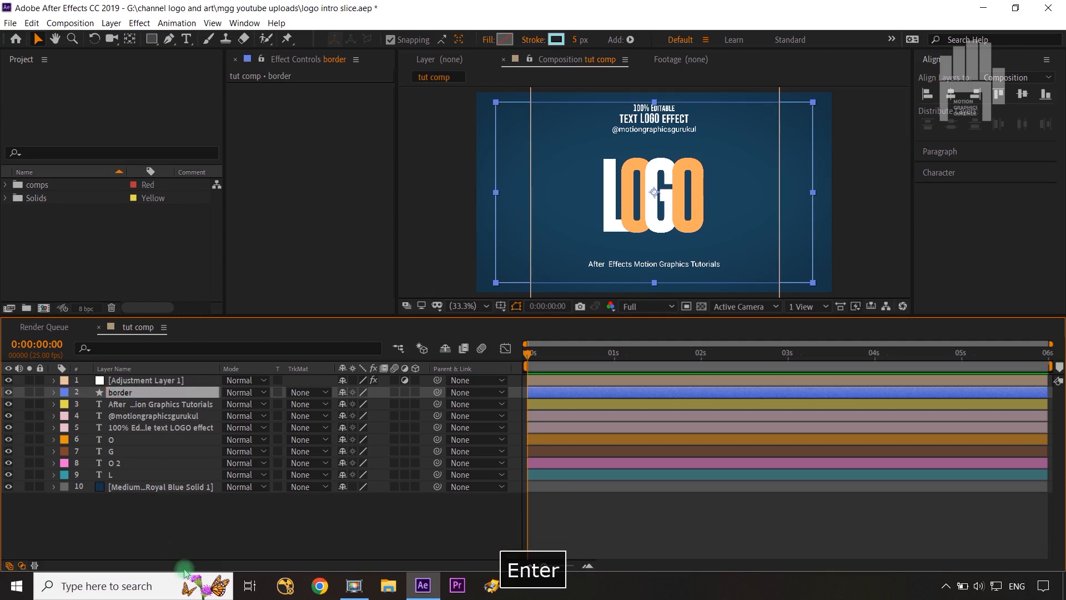
pyautogui.click(210, 512)
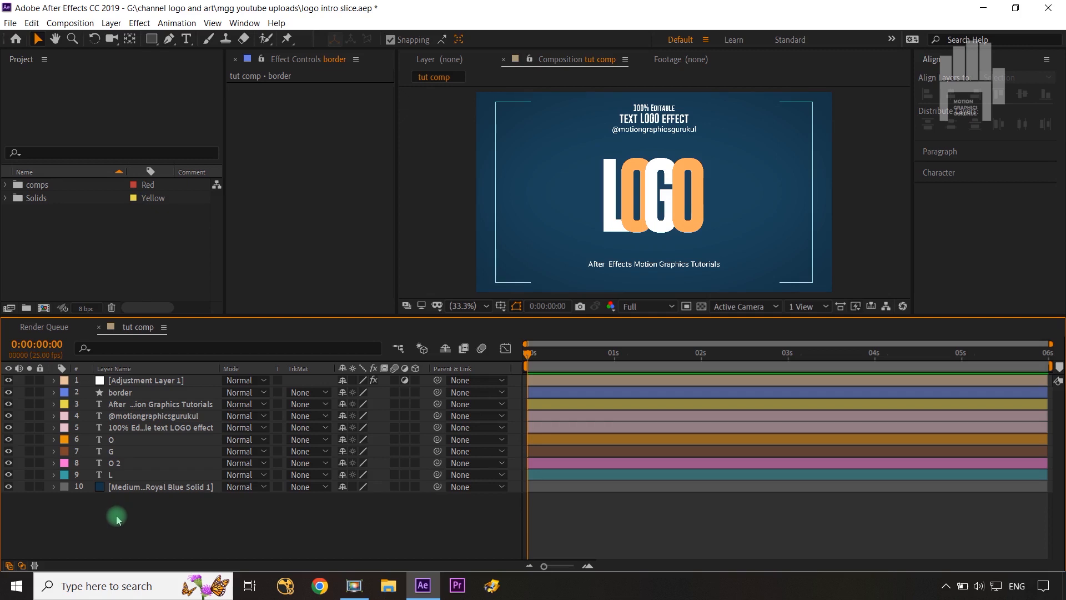
# - Keyframe the border layer's scale from 80% width and 100% height at 0:00 to 100% in both dimensions at frame 20
pyautogui.click(146, 394)
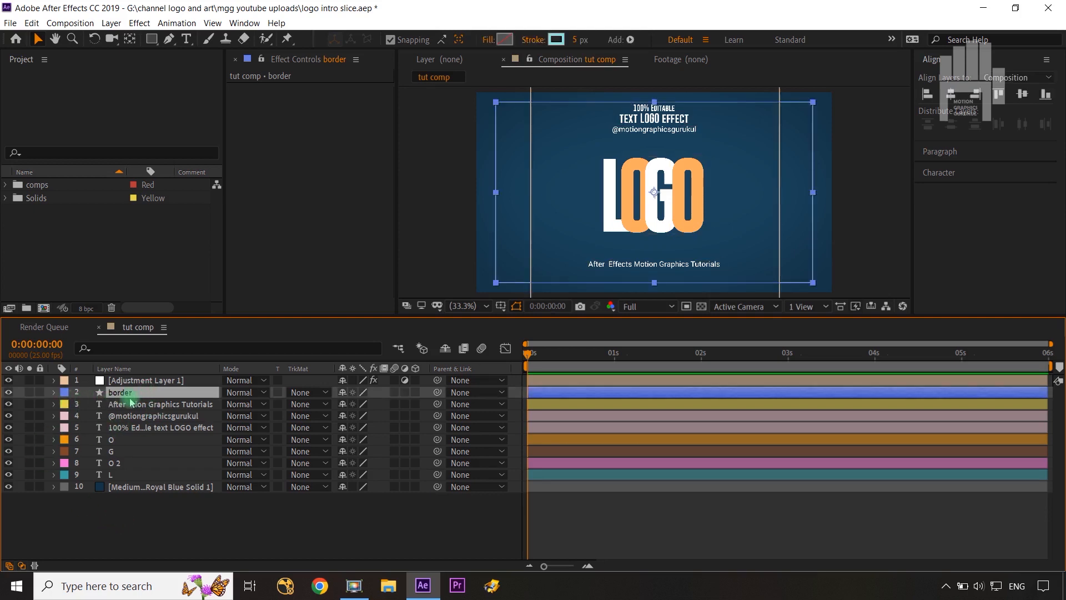
pyautogui.press('s')
pyautogui.click(89, 405)
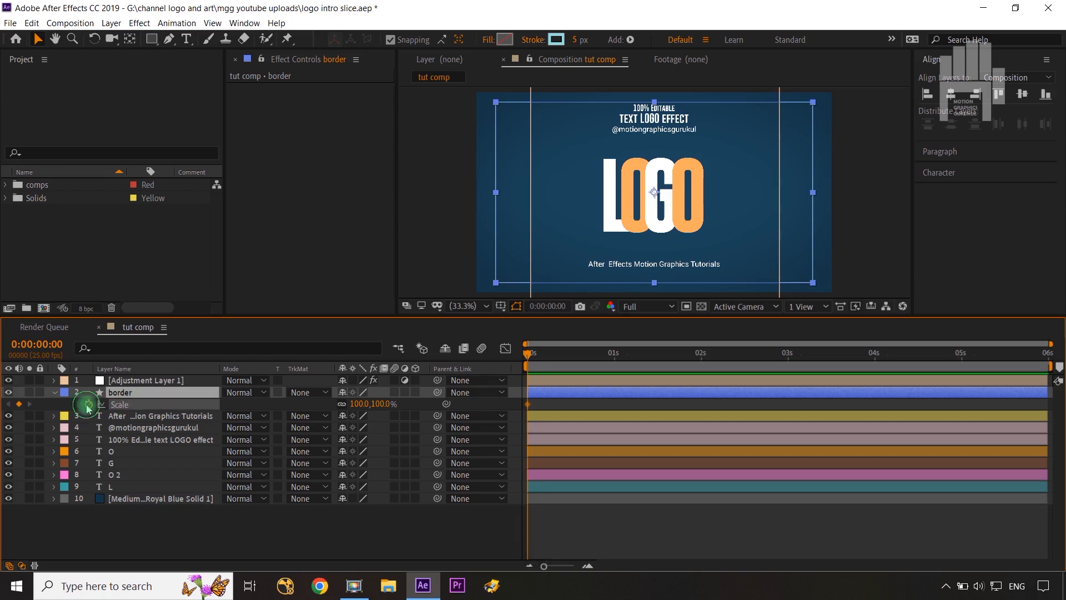
pyautogui.hotkey('shift', 'pagedown')
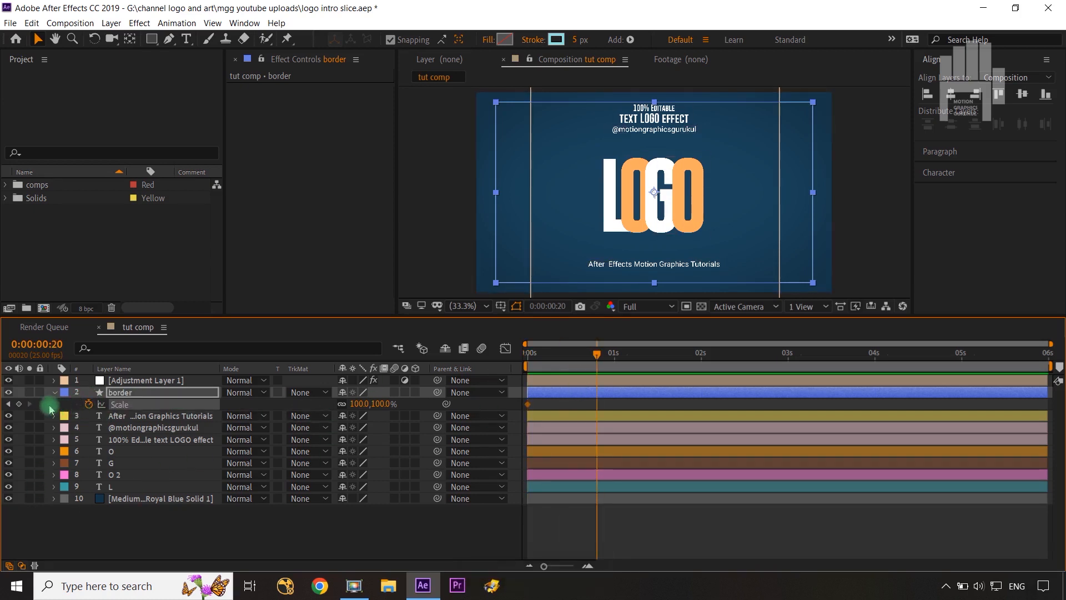
pyautogui.click(19, 404)
pyautogui.click(9, 405)
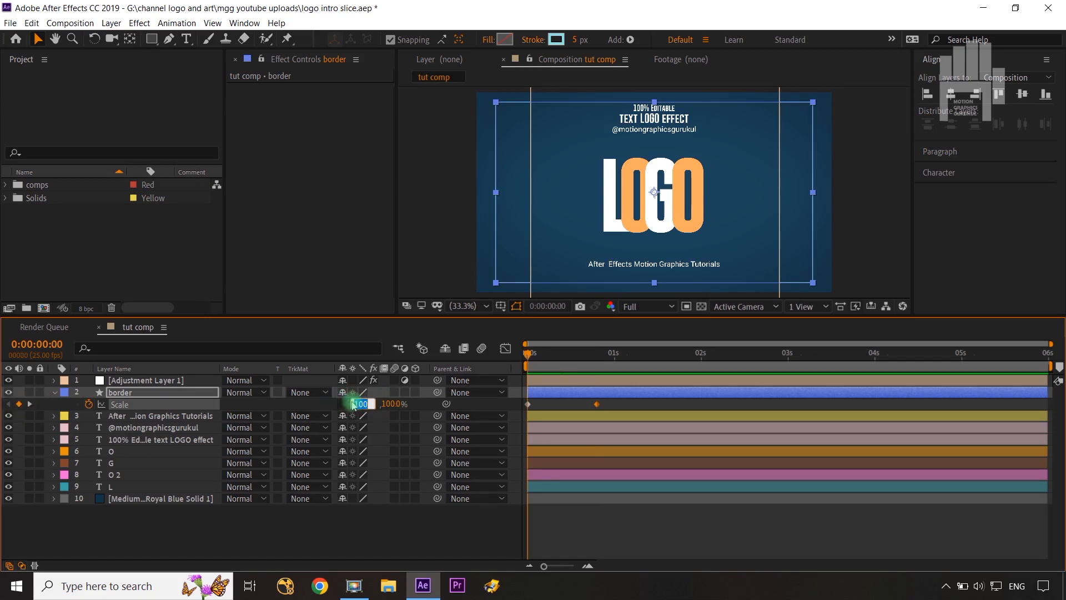
pyautogui.write('0')
pyautogui.click(433, 409)
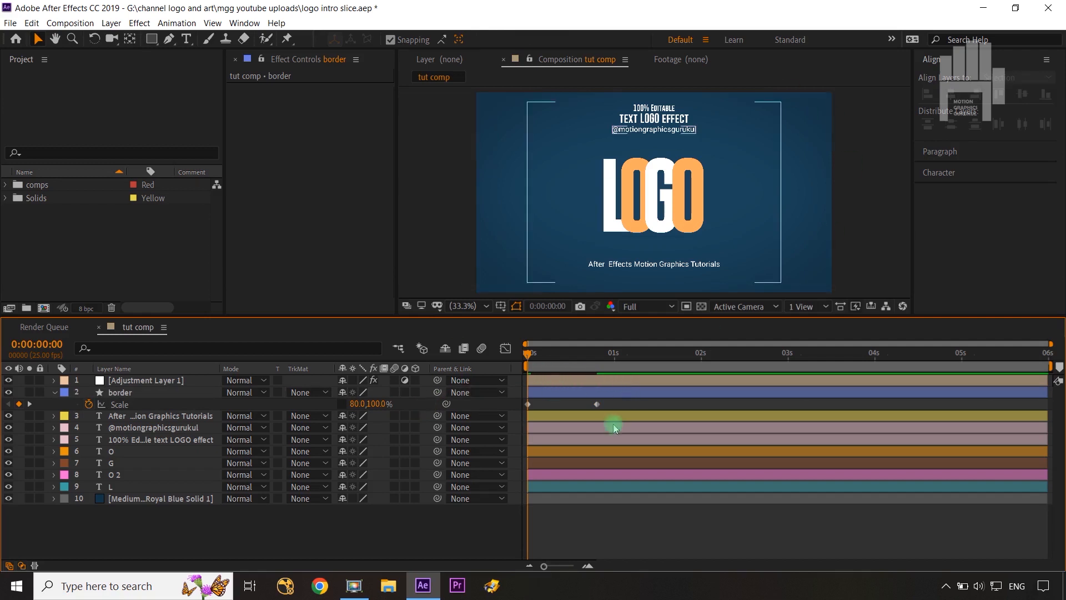
# - Apply Easy Ease to both border scale keyframes and reshape their speed graph to peak near the start with a long ease-out
pyautogui.moveTo(613, 404); pyautogui.dragTo(522, 410)
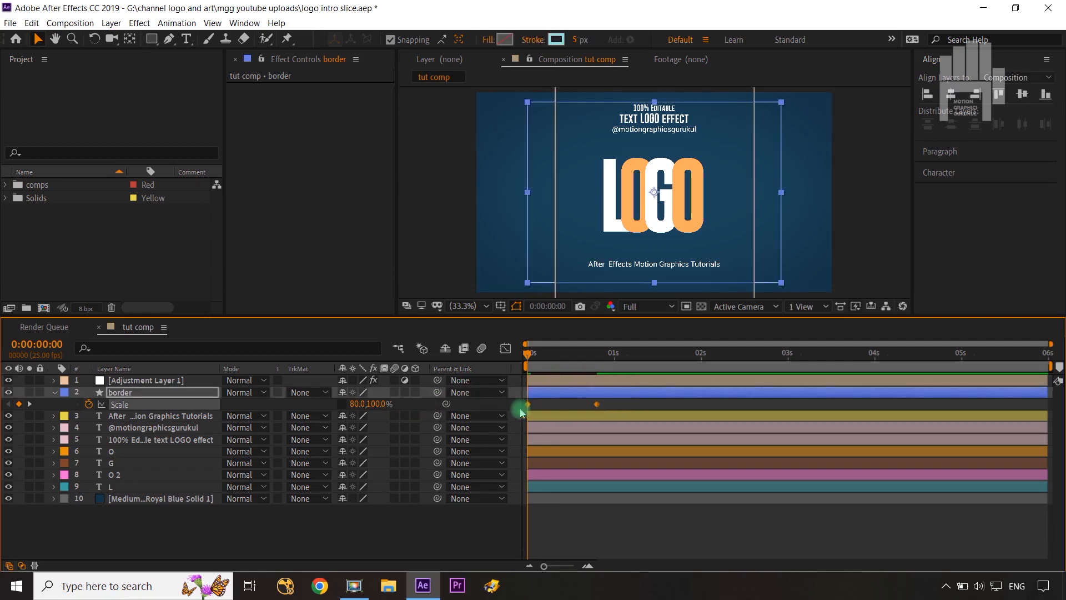
pyautogui.press('F9')
pyautogui.click(505, 348)
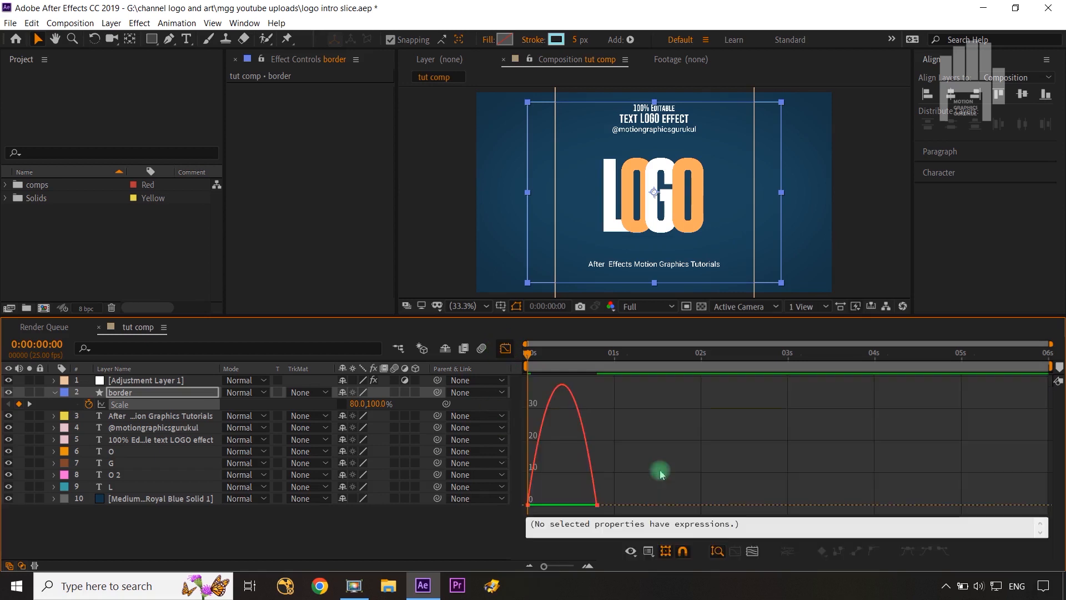
pyautogui.moveTo(639, 472); pyautogui.dragTo(493, 558)
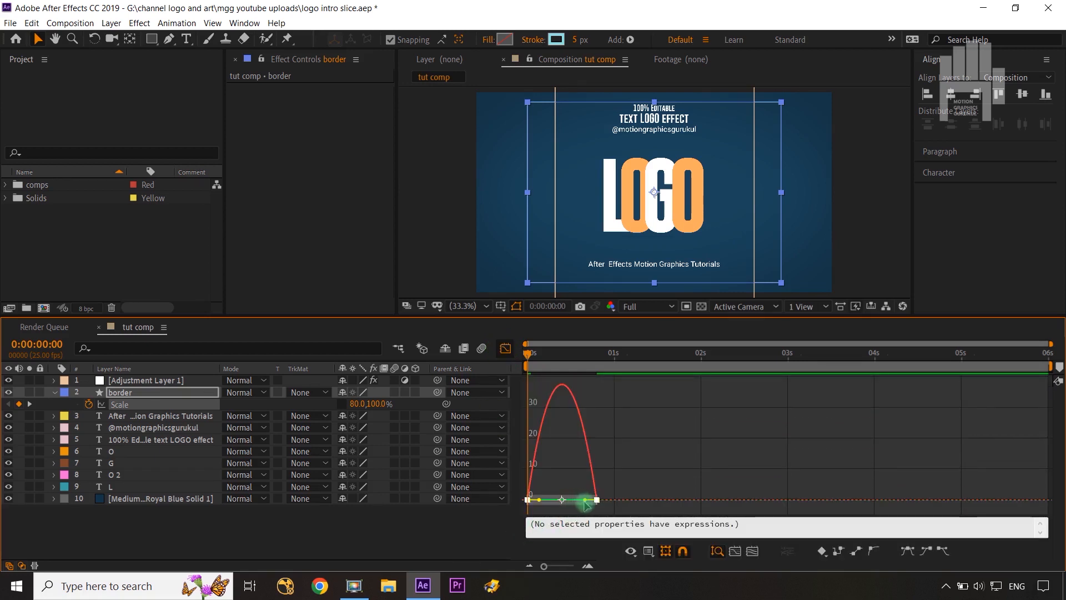
pyautogui.moveTo(584, 503); pyautogui.dragTo(562, 503)
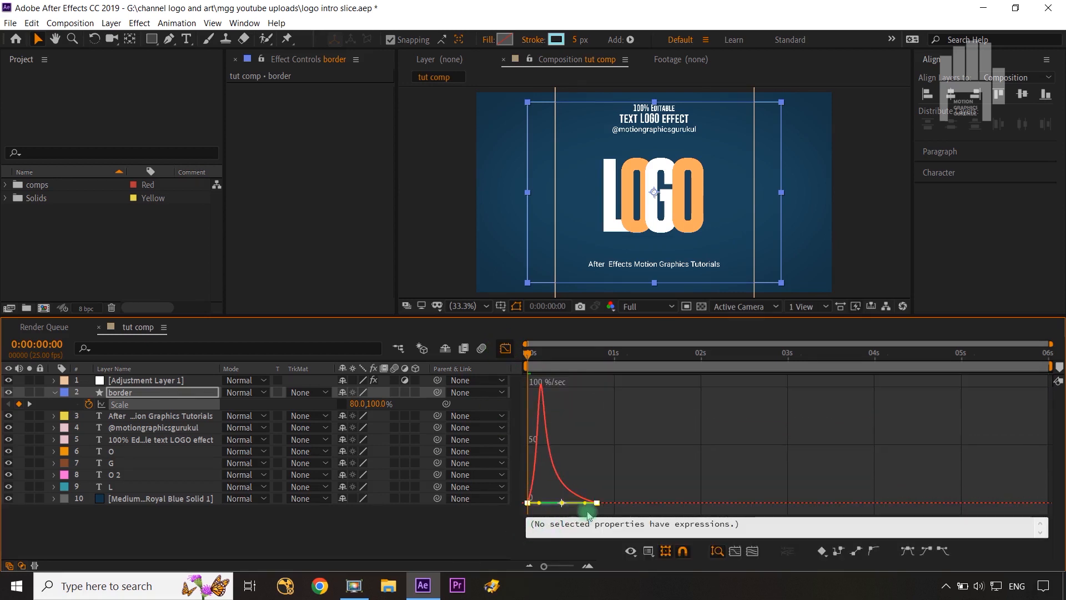
pyautogui.click(506, 348)
pyautogui.click(431, 525)
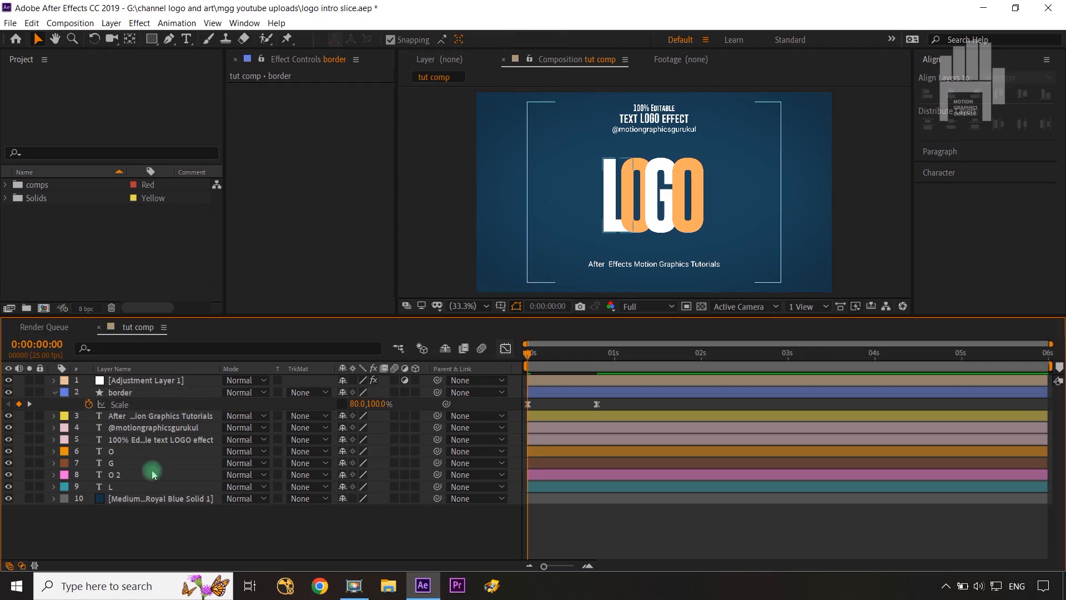
# - Preview the border with its Mask 1 mode at None, return it to Add, and reveal all the mask's properties
pyautogui.click(132, 396)
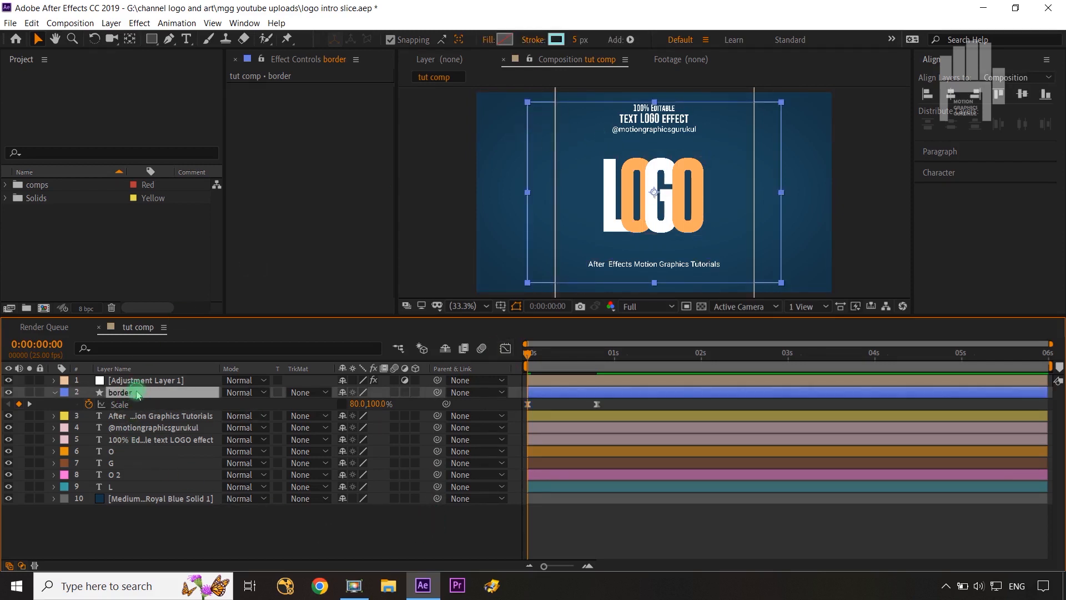
pyautogui.press('m')
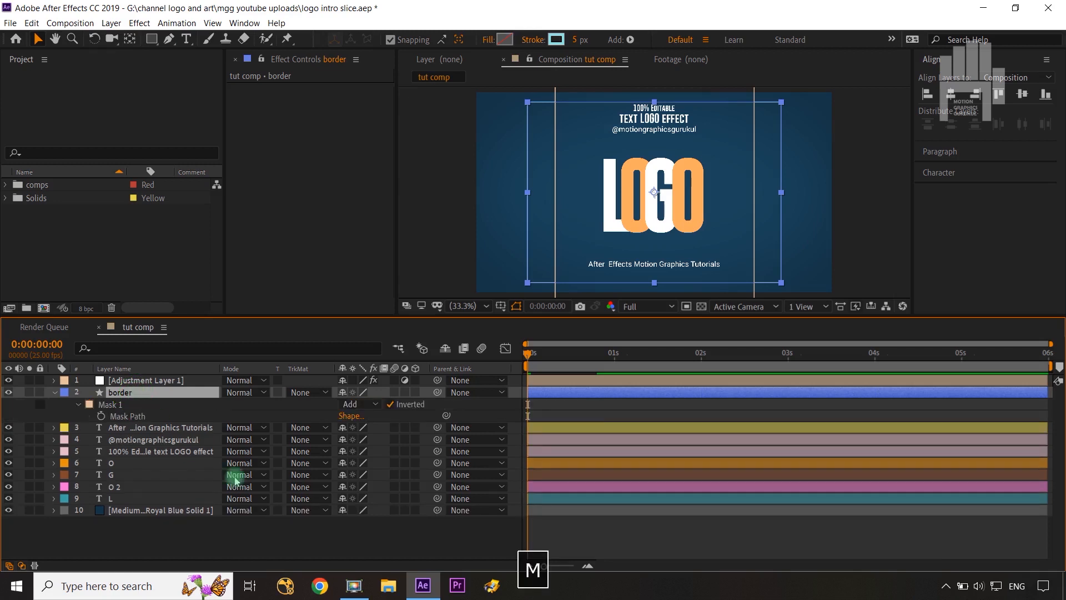
pyautogui.click(369, 542)
pyautogui.click(376, 408)
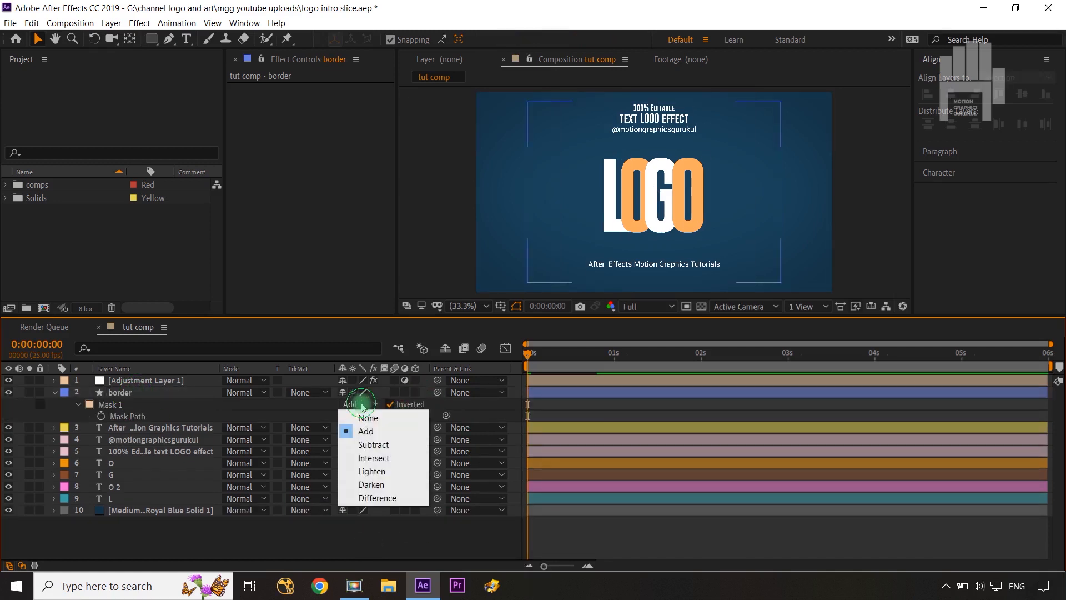
pyautogui.click(361, 414)
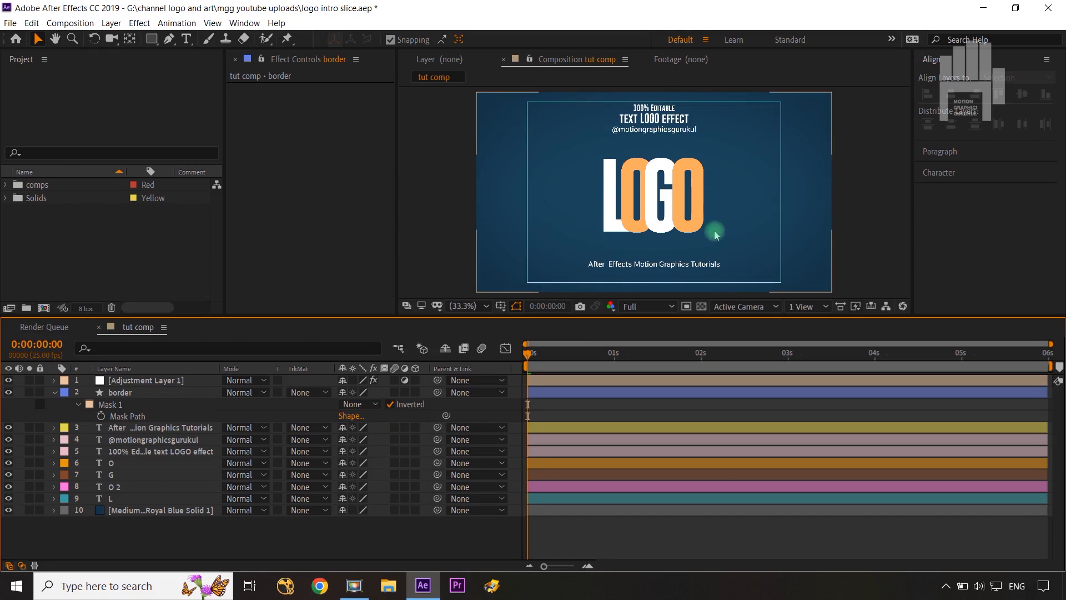
pyautogui.click(369, 407)
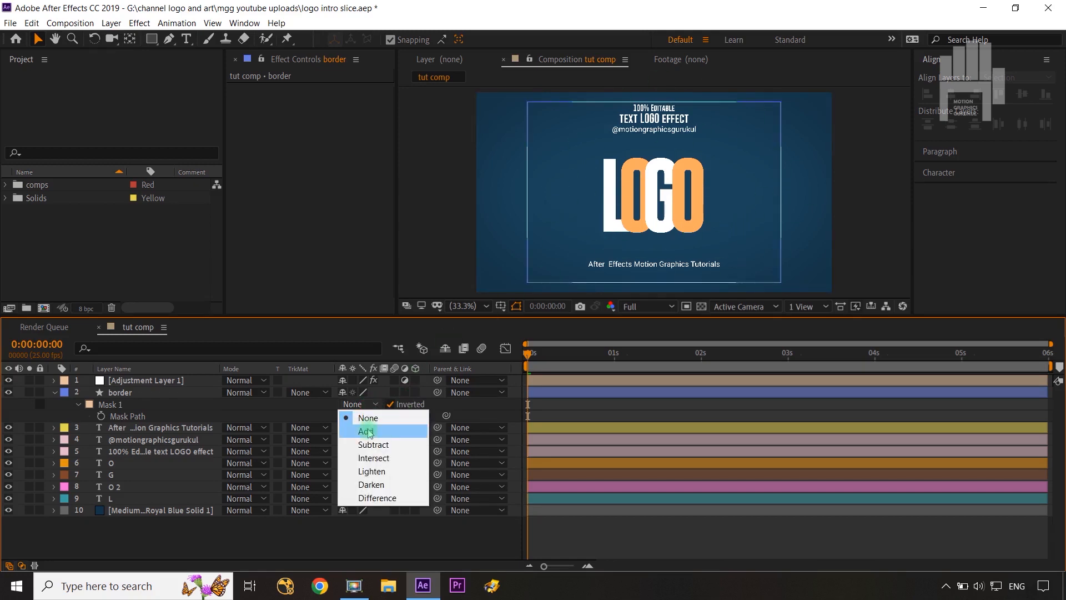
pyautogui.click(367, 432)
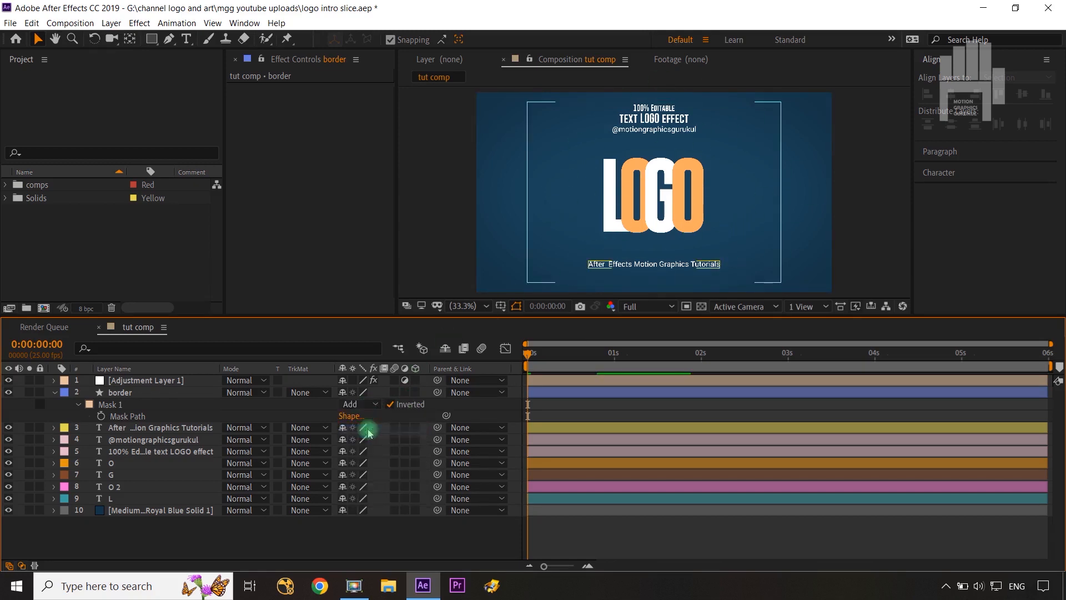
pyautogui.click(77, 409)
pyautogui.click(77, 409)
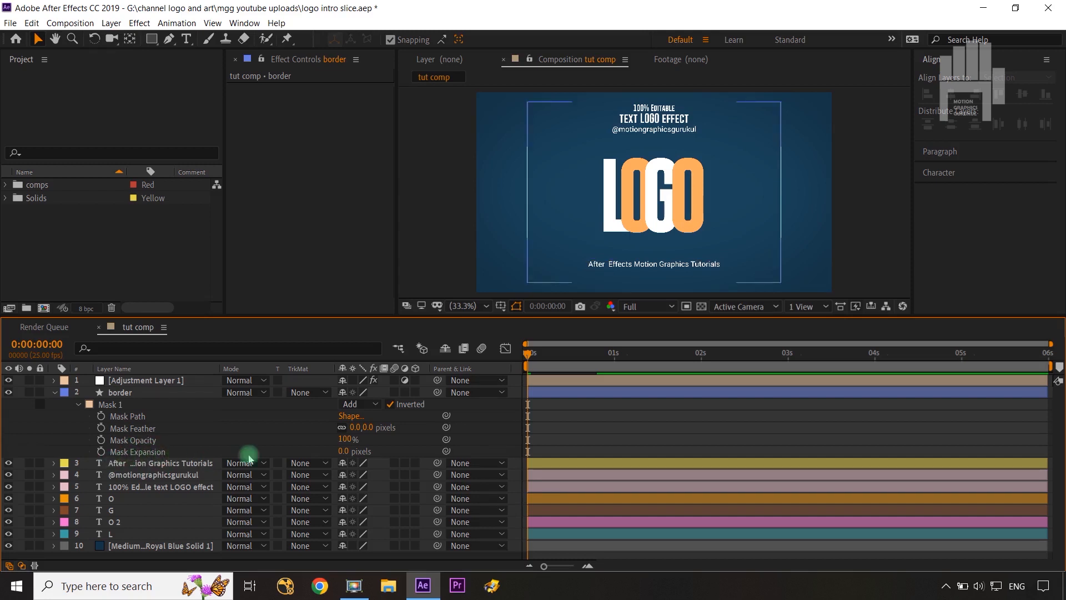
# - Try a Mask Expansion of about -89 pixels on the border's mask and reset it to 0
pyautogui.click(343, 451)
pyautogui.moveTo(343, 451); pyautogui.dragTo(274, 444)
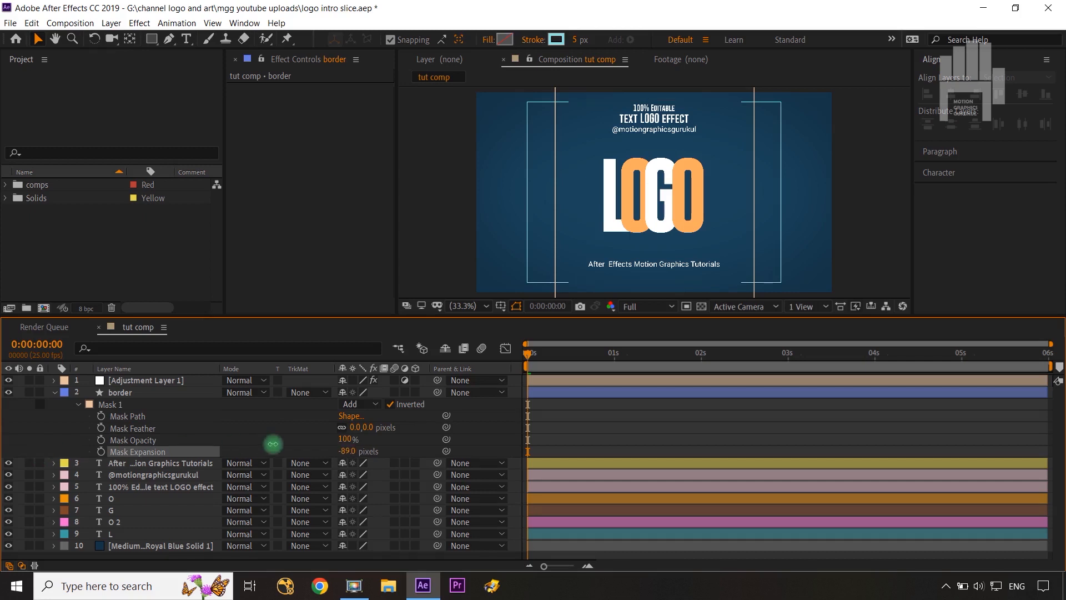
pyautogui.click(345, 451)
pyautogui.write('0')
pyautogui.click(410, 442)
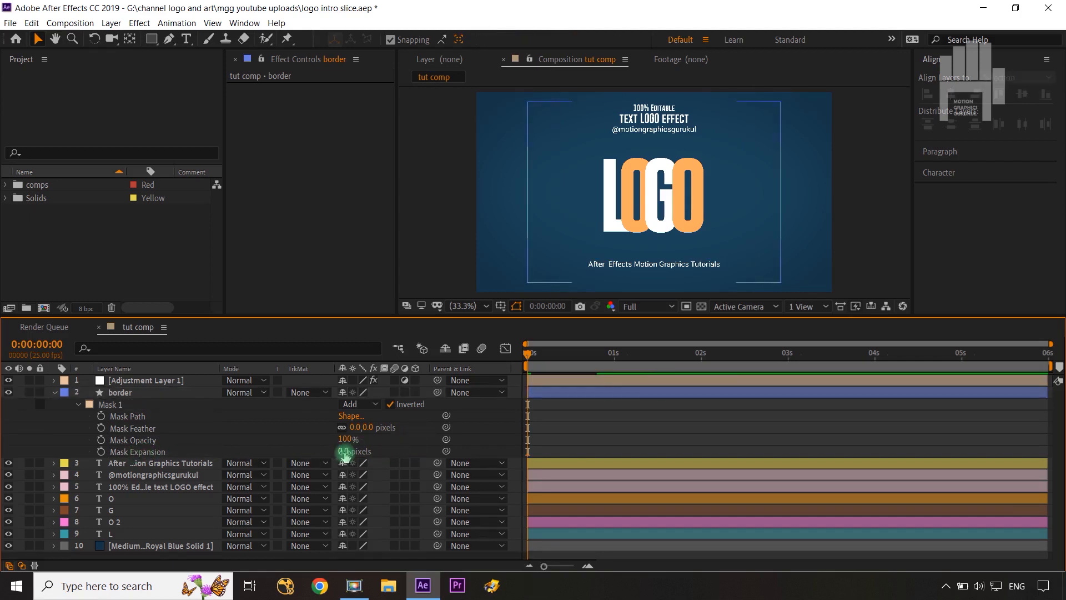
# - Keyframe the border's Mask Expansion from -225 pixels at 0:00 to 0 pixels at frame 20
pyautogui.moveTo(345, 453)
pyautogui.mouseDown()
pyautogui.moveTo(89, 460)
pyautogui.moveTo(225, 449)
pyautogui.moveTo(183, 452)
pyautogui.mouseUp()
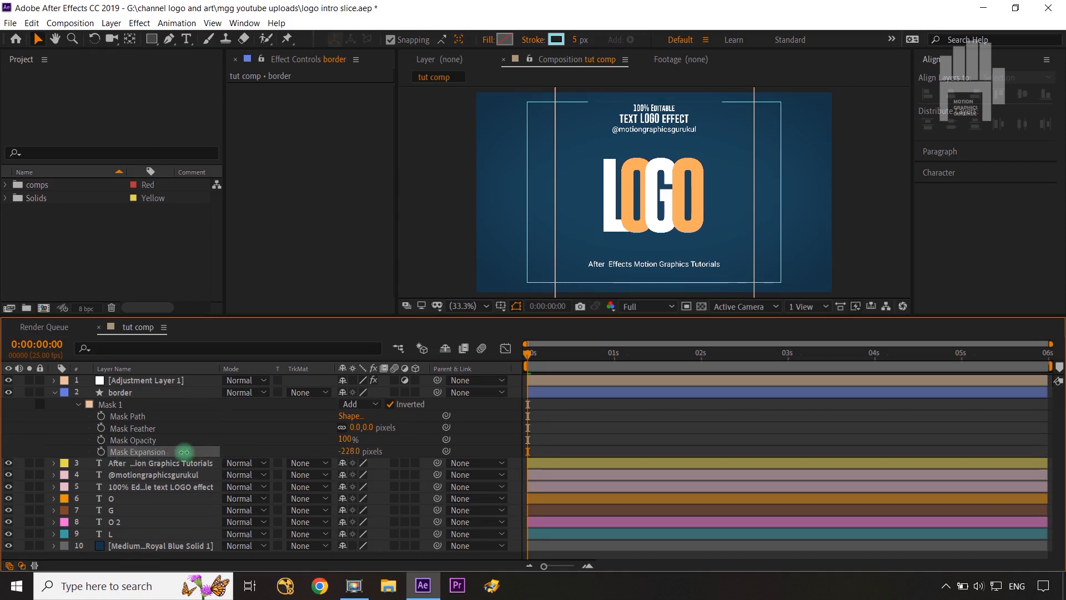
pyautogui.moveTo(343, 453); pyautogui.dragTo(336, 453)
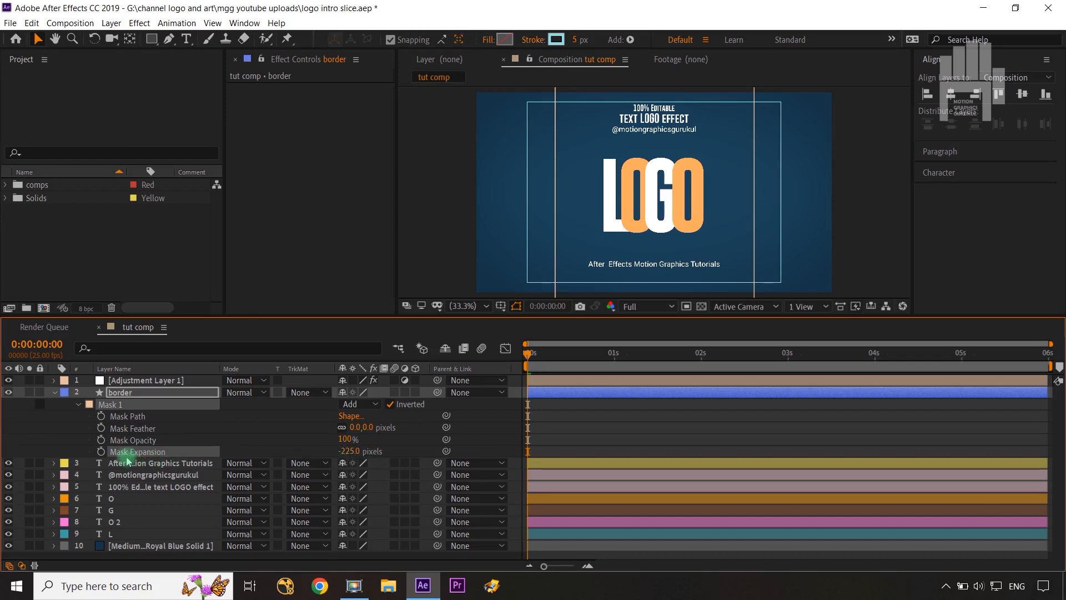
pyautogui.click(101, 451)
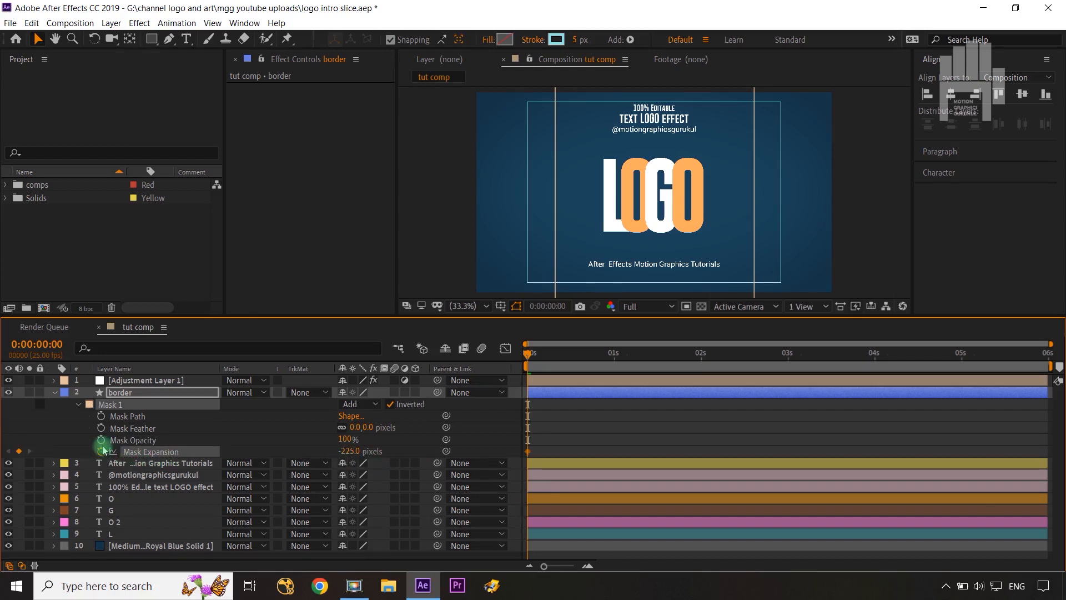
pyautogui.hotkey('shift', 'pagedown')
pyautogui.hotkey('shift', 'pagedown')
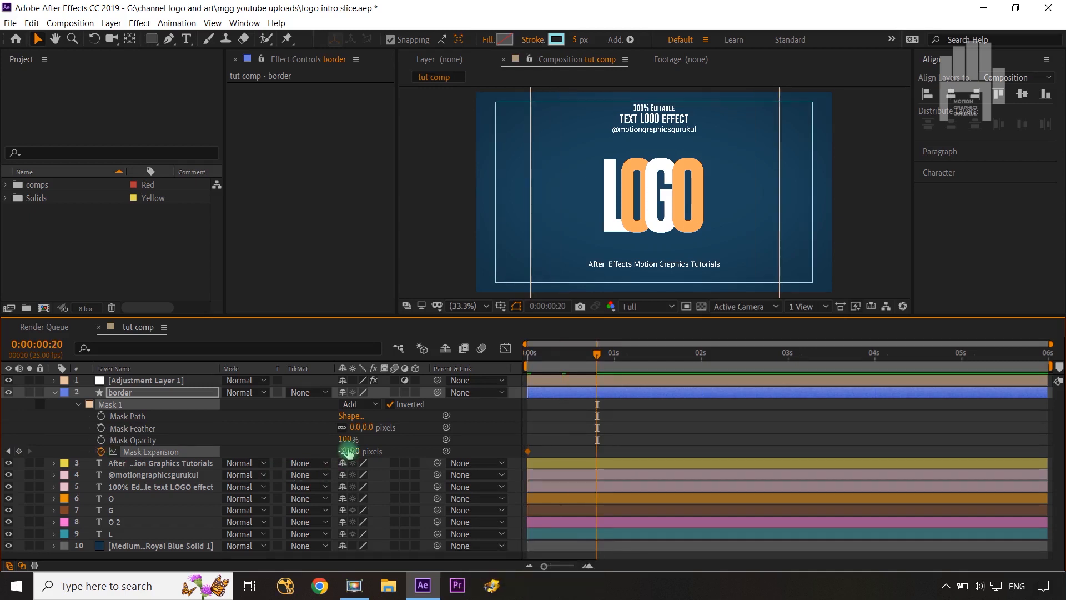
pyautogui.write('0')
pyautogui.click(406, 449)
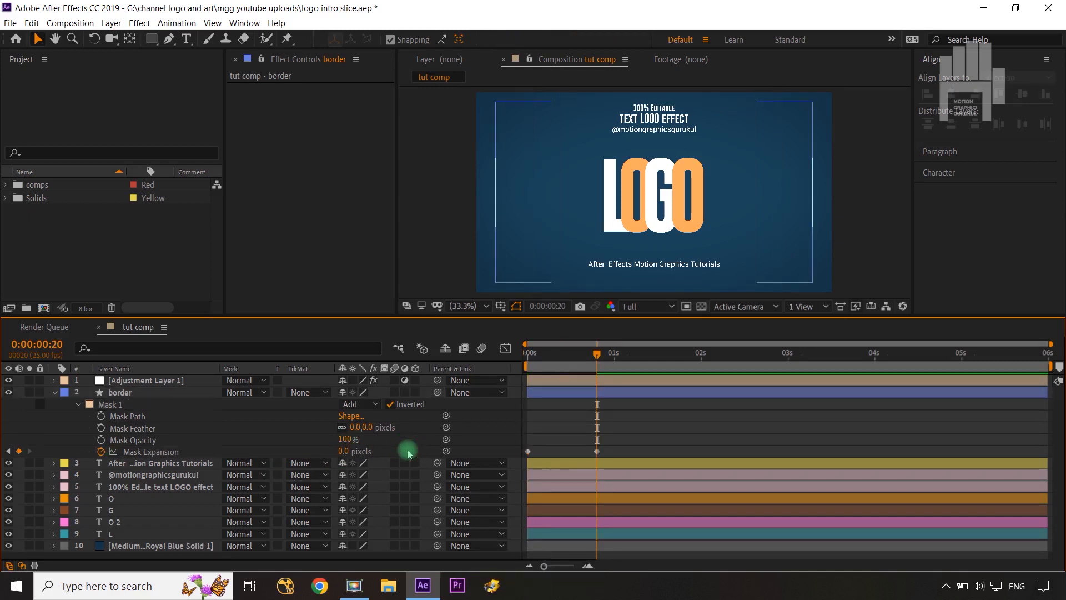
# - Apply Easy Ease to both Mask Expansion keyframes and reshape their speed graph to peak near the start with a long ease-out
pyautogui.moveTo(614, 444); pyautogui.dragTo(502, 460)
pyautogui.press('F9')
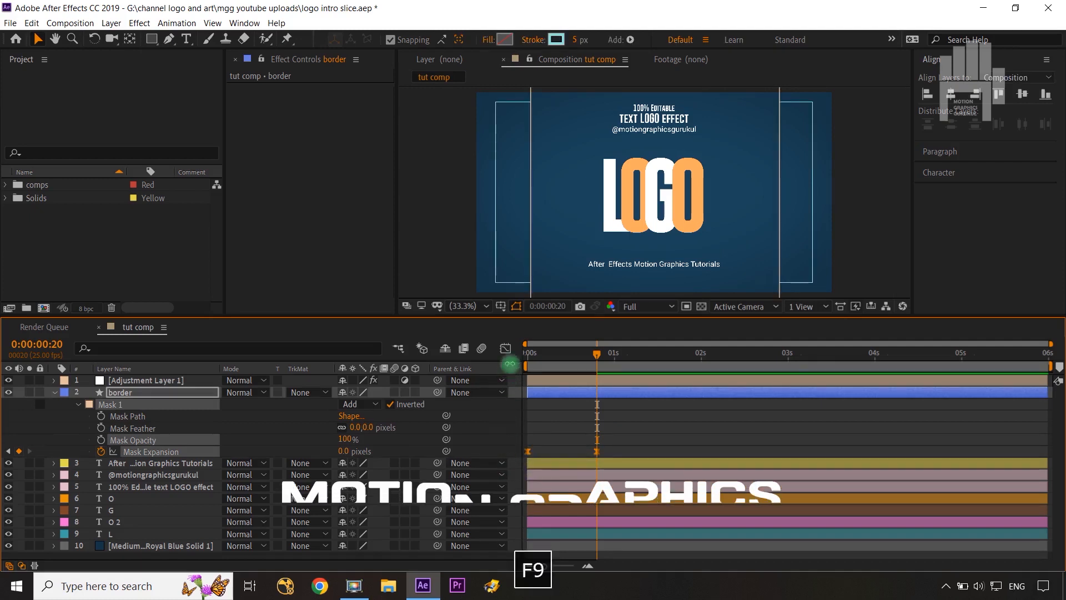
pyautogui.click(504, 350)
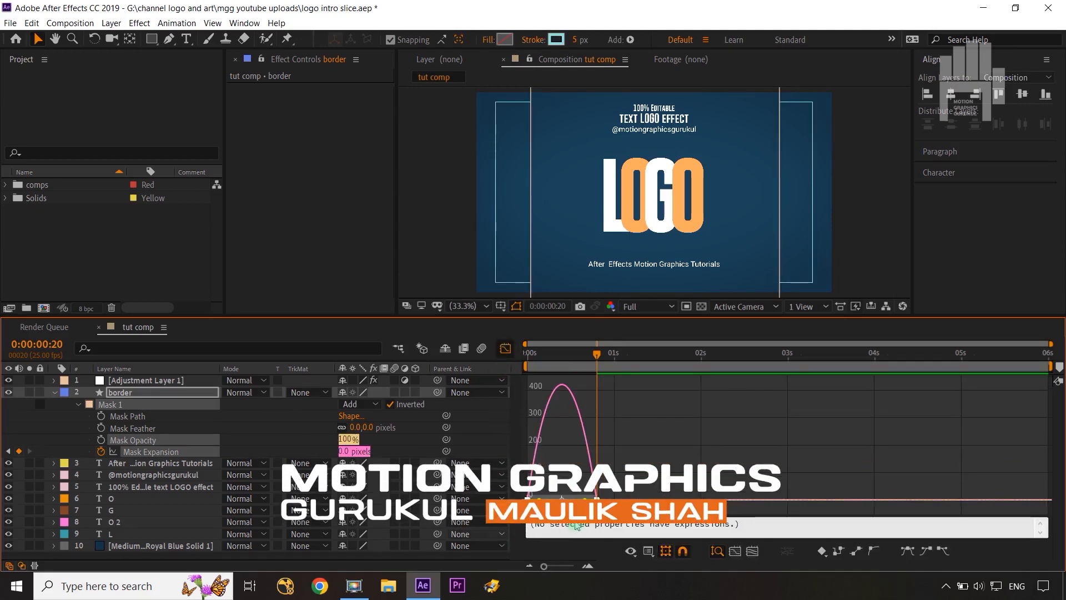
pyautogui.moveTo(586, 499); pyautogui.dragTo(530, 499)
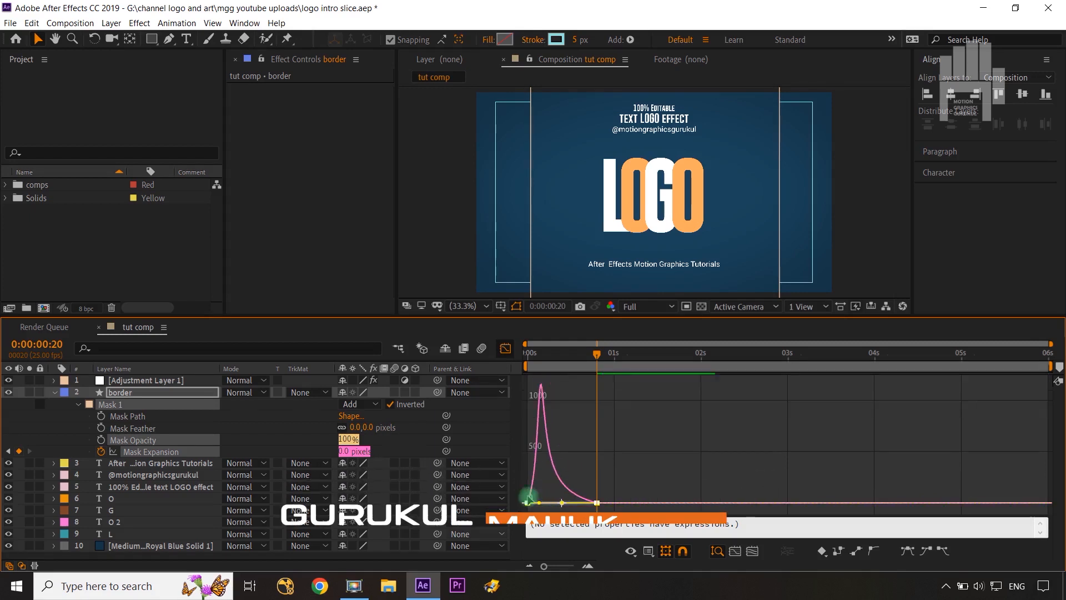
pyautogui.click(506, 348)
pyautogui.click(503, 434)
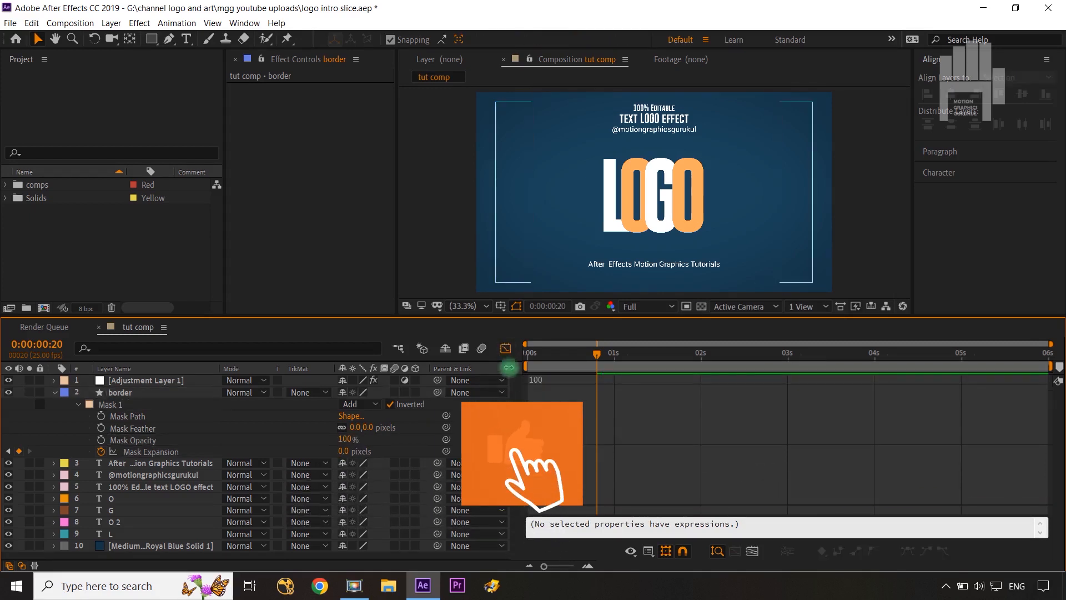
pyautogui.click(505, 351)
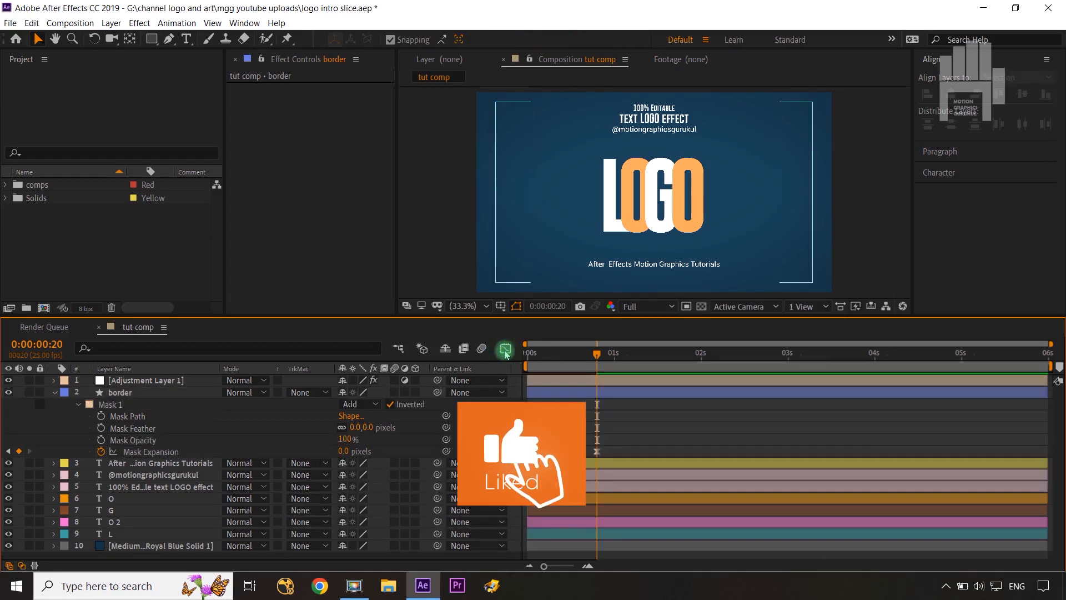
# - Show the border's keyframes and shift both Mask Expansion keyframes three frames later, to frames 3 and 23
pyautogui.click(167, 394)
pyautogui.press('u')
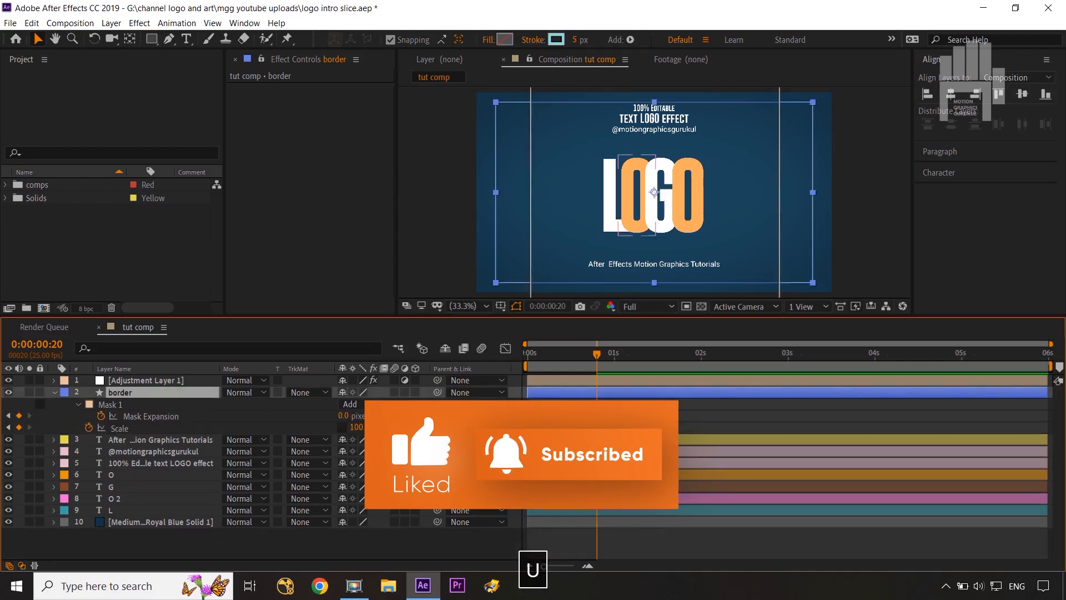
pyautogui.click(155, 418)
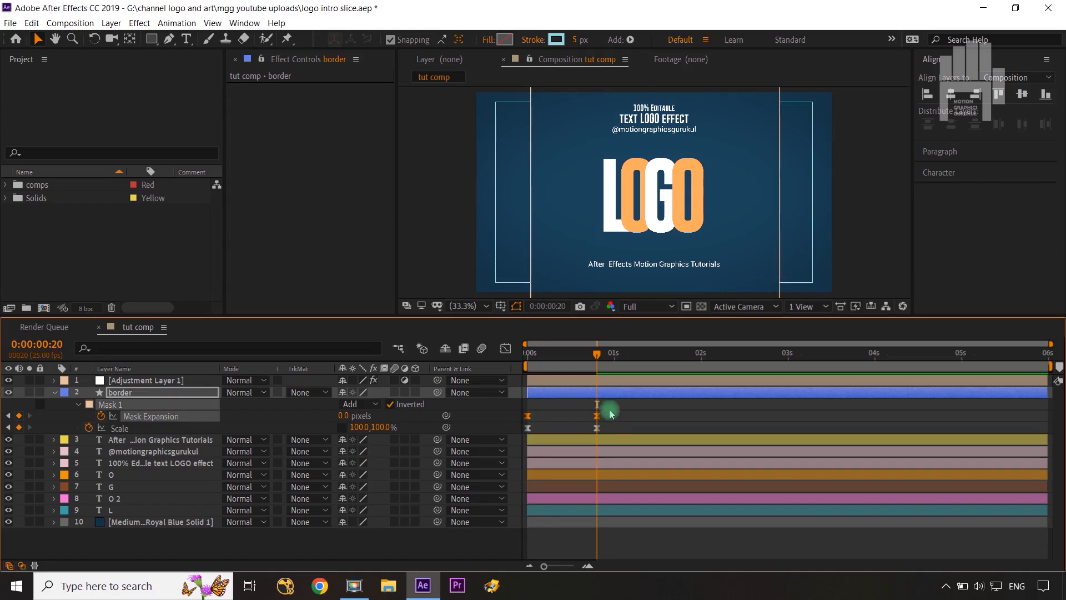
pyautogui.hotkey('ctrl', 'Right')
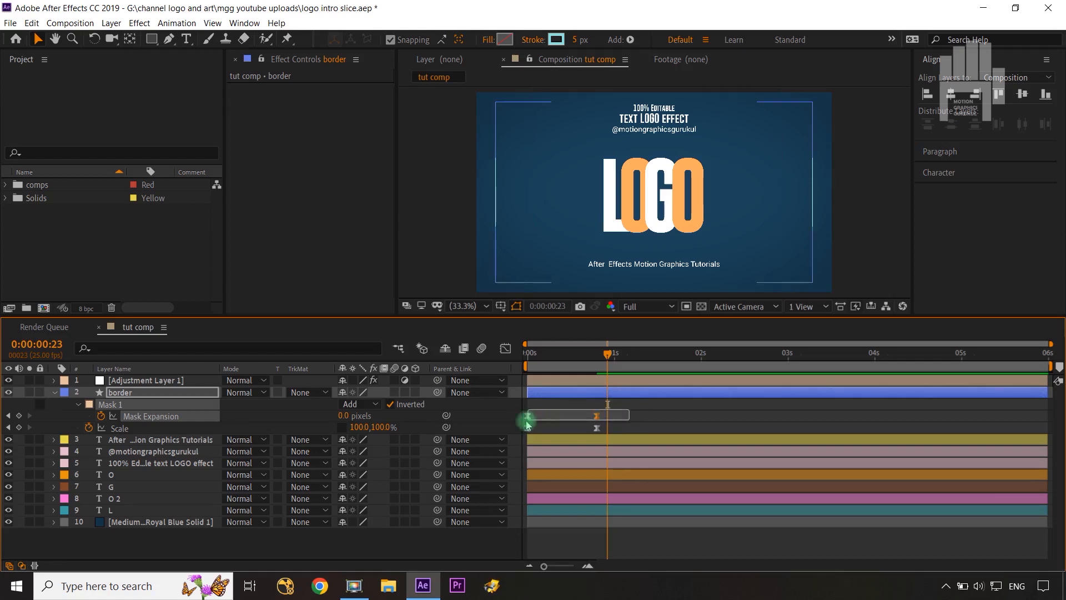
pyautogui.moveTo(530, 418); pyautogui.dragTo(541, 419)
pyautogui.moveTo(607, 354); pyautogui.dragTo(527, 370)
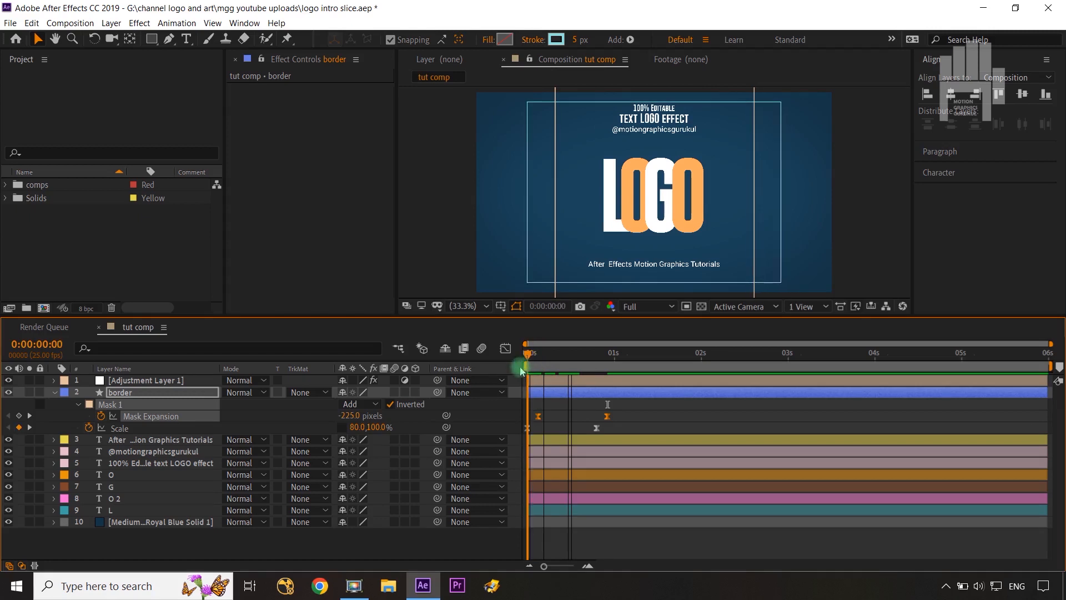
pyautogui.click(471, 541)
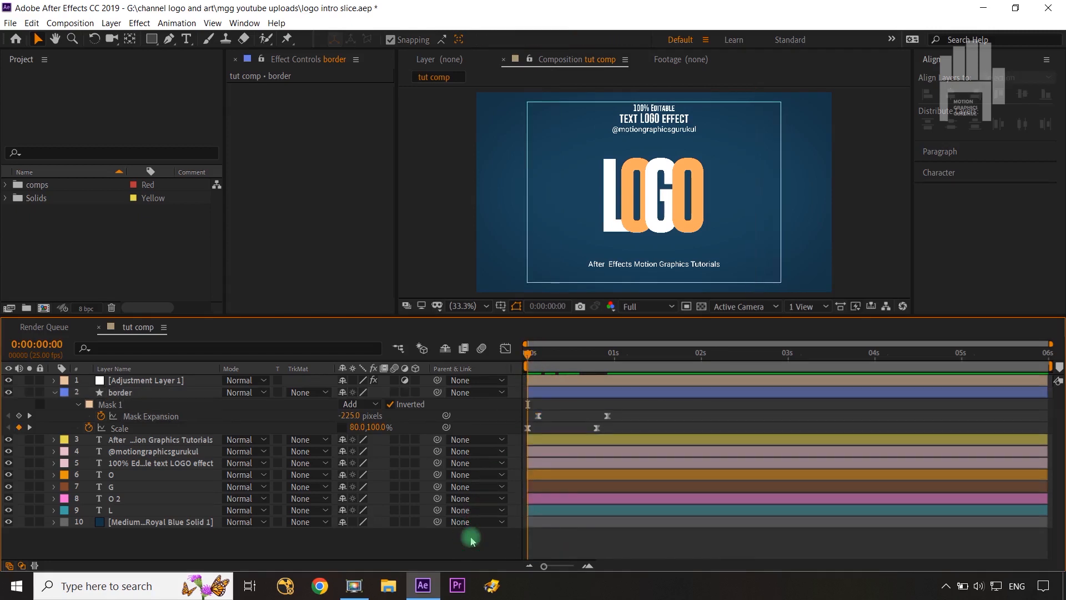
pyautogui.click(56, 396)
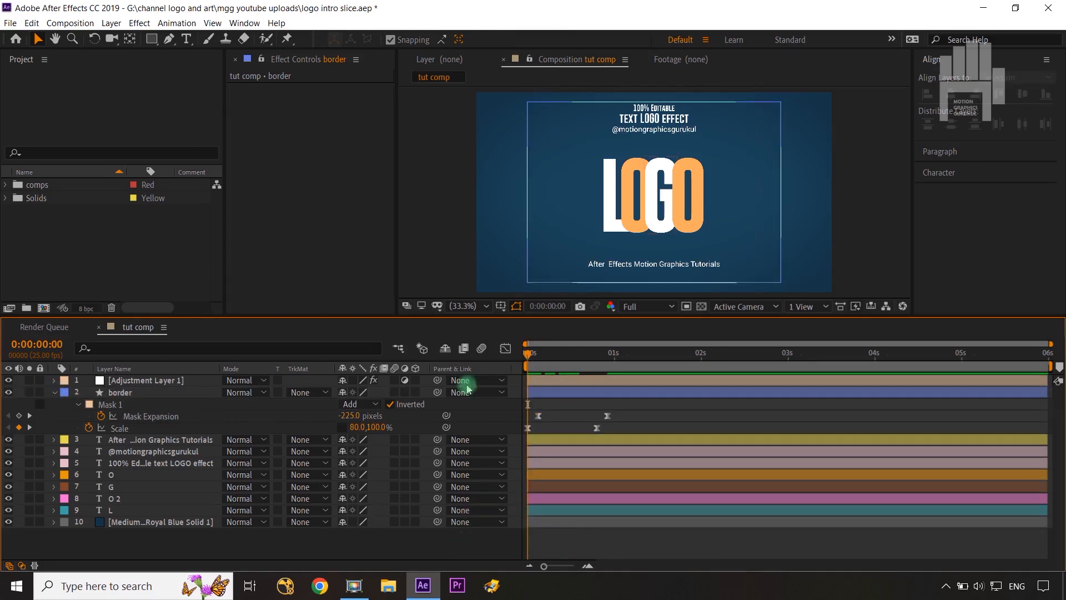
# - Keyframe the Position of the three small text layers above and below the logo at frames 4 and 24
pyautogui.moveTo(527, 355); pyautogui.dragTo(550, 358)
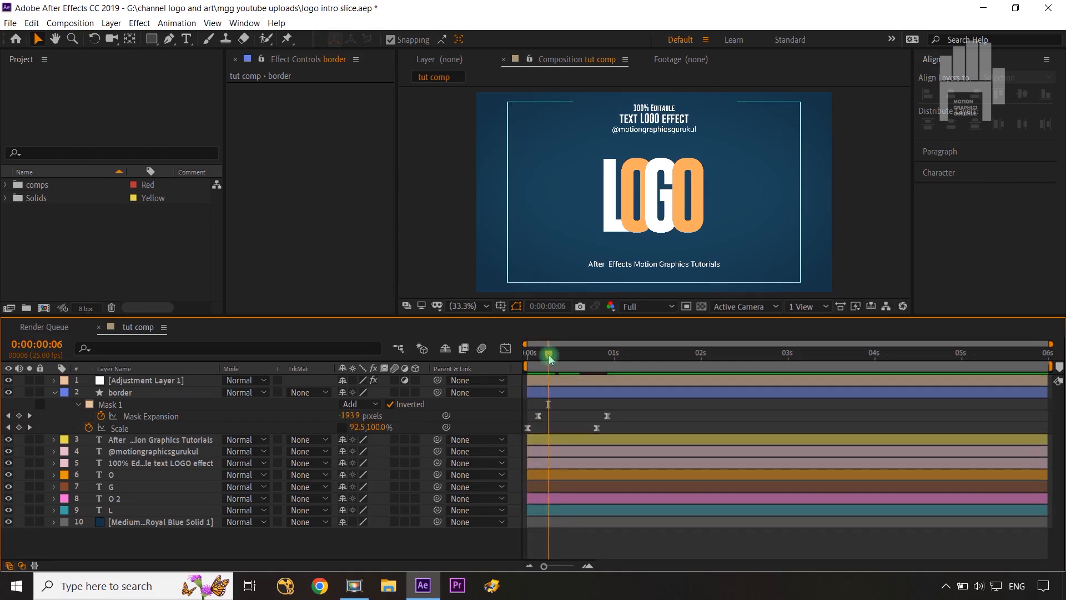
pyautogui.hotkey('ctrl', 'Left')
pyautogui.hotkey('ctrl', 'Left')
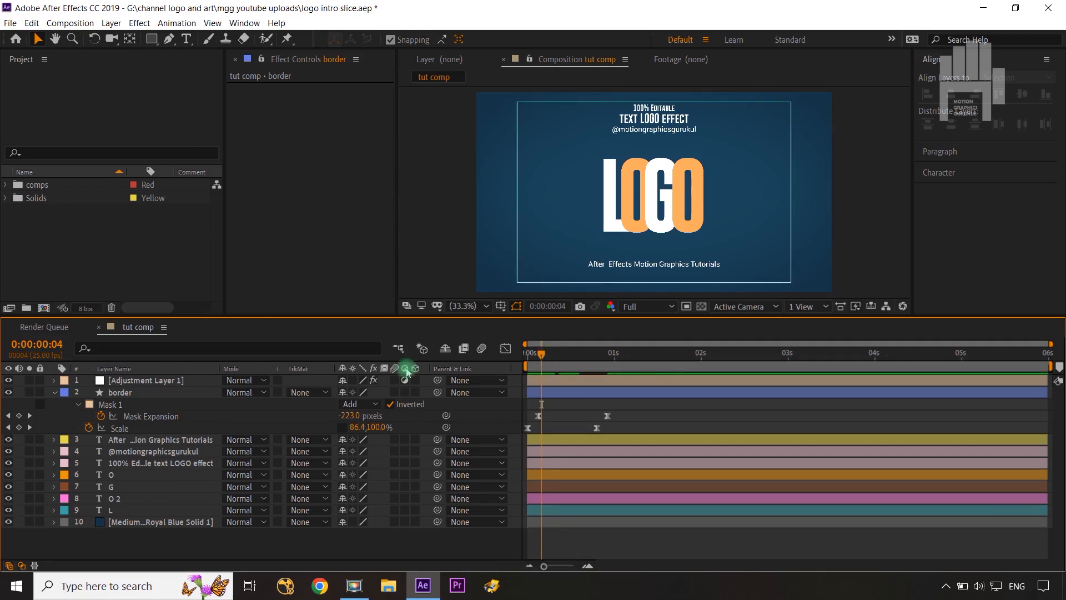
pyautogui.click(148, 439)
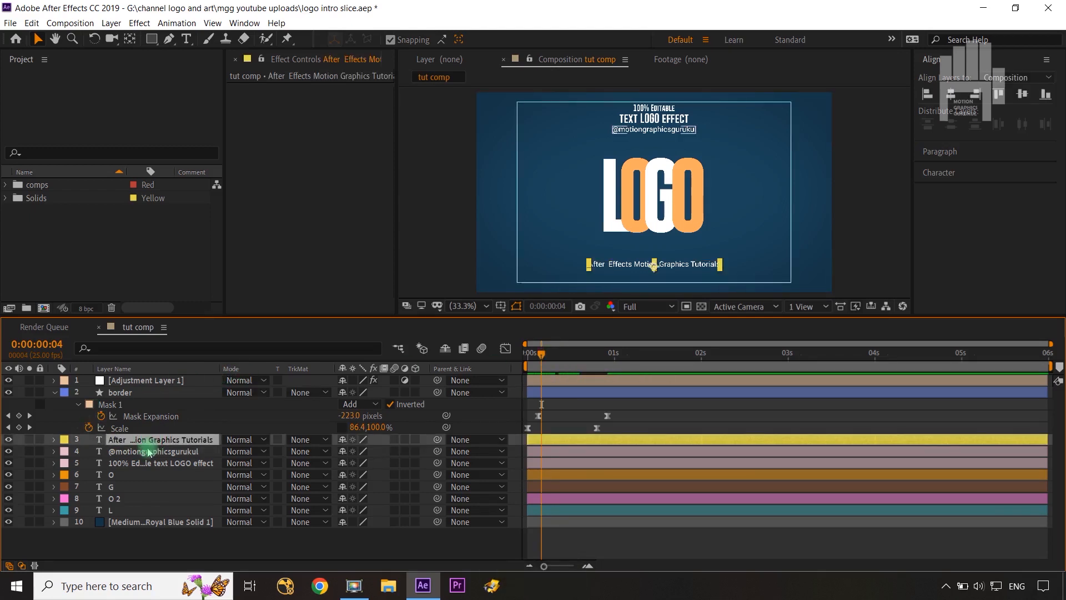
pyautogui.keyDown('shift'); pyautogui.click(149, 452); pyautogui.keyUp('shift')
pyautogui.keyDown('shift'); pyautogui.click(149, 465); pyautogui.keyUp('shift')
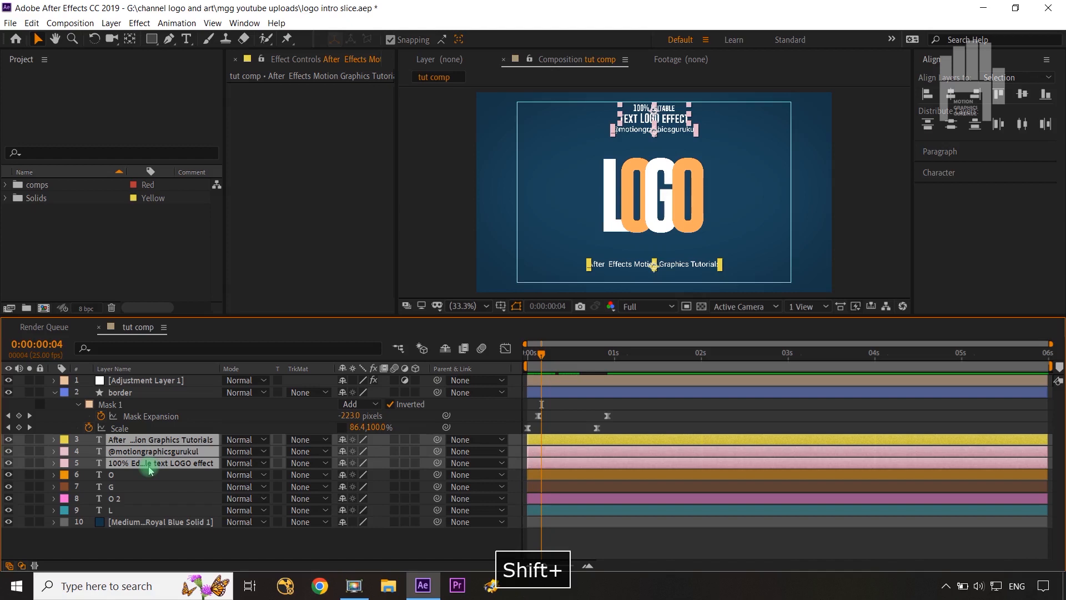
pyautogui.press('p')
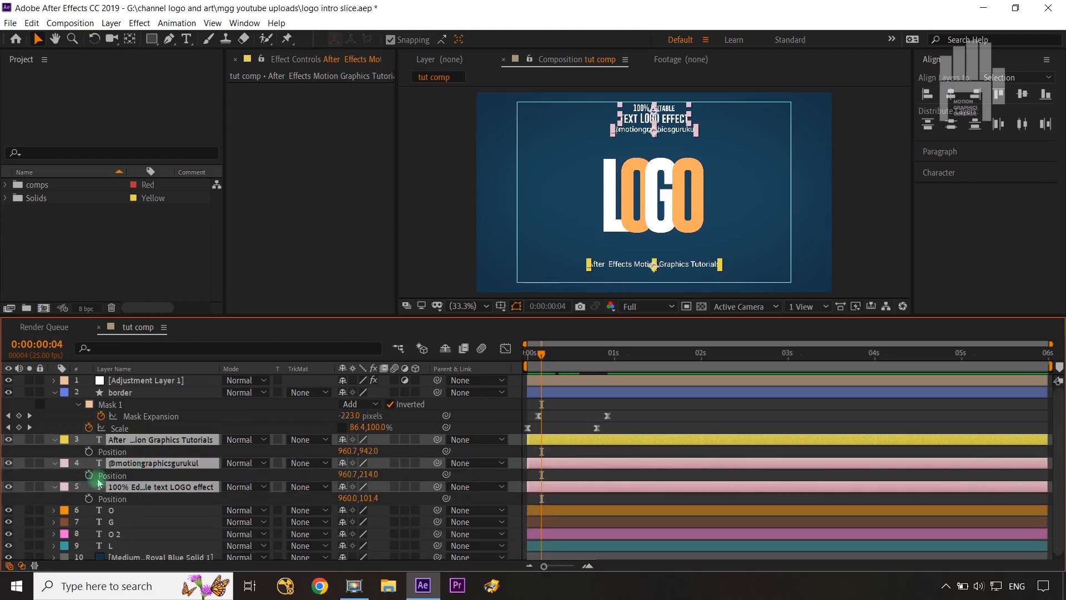
pyautogui.click(89, 452)
pyautogui.hotkey('shift', 'pagedown')
pyautogui.hotkey('shift', 'pagedown')
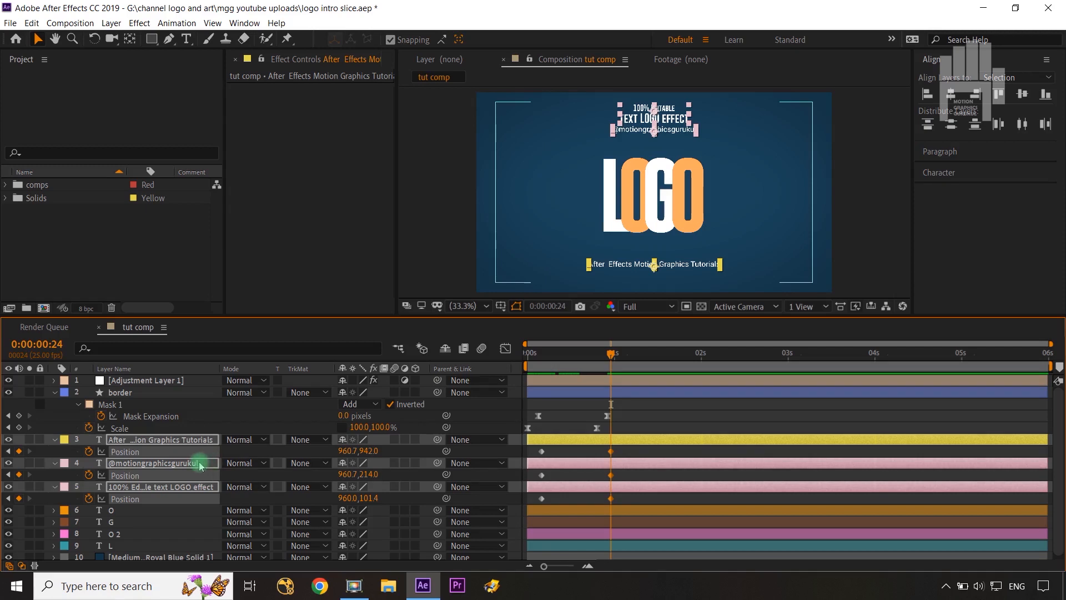
# - At frame 4, move the two upper text layers off-screen to Y -48.0 and -160.6, and the tagline below the logo to Y 1154.0
pyautogui.press('j')
pyautogui.press('j')
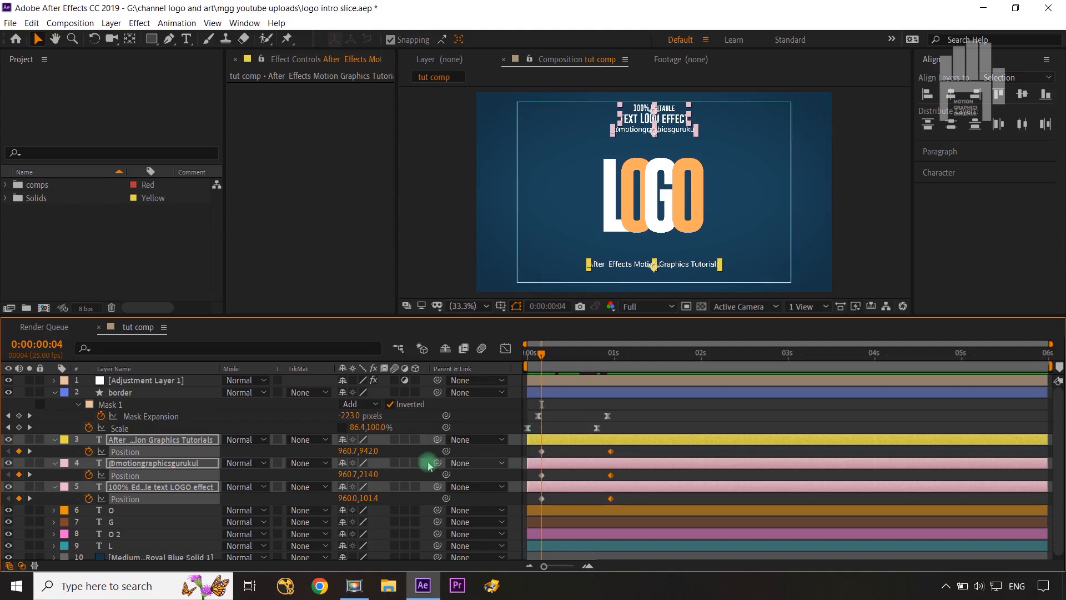
pyautogui.click(465, 457)
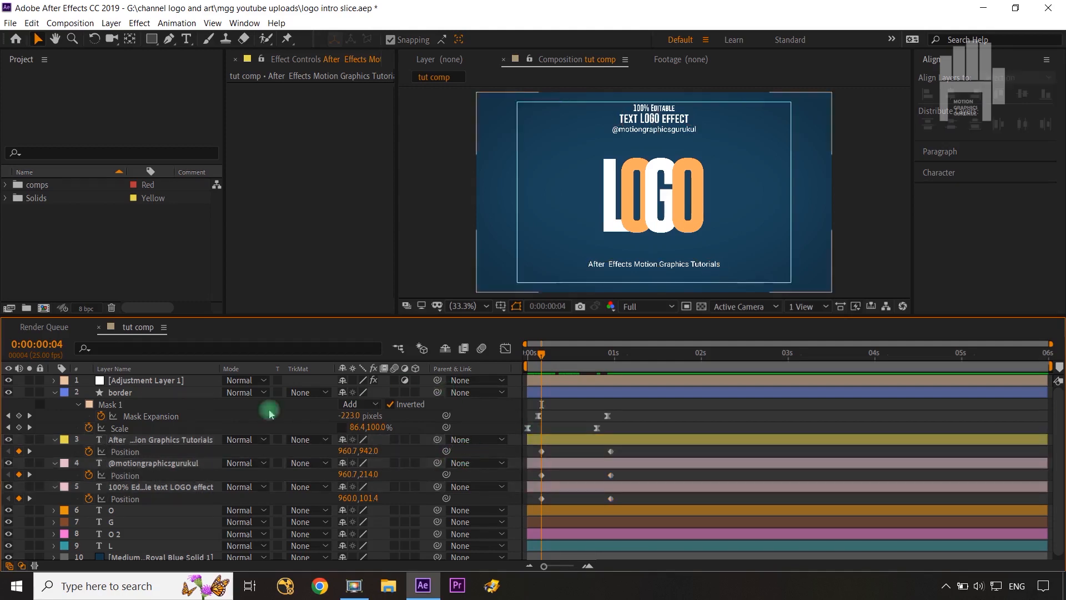
pyautogui.click(191, 442)
pyautogui.keyDown('shift'); pyautogui.click(183, 464); pyautogui.keyUp('shift')
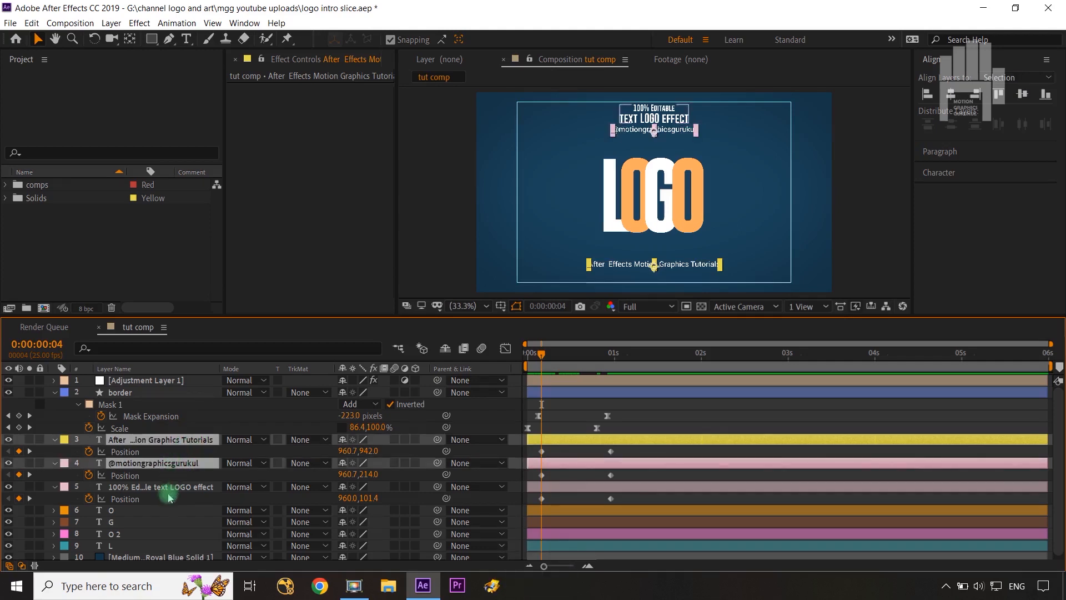
pyautogui.click(165, 488)
pyautogui.keyDown('ctrl'); pyautogui.click(161, 464); pyautogui.keyUp('ctrl')
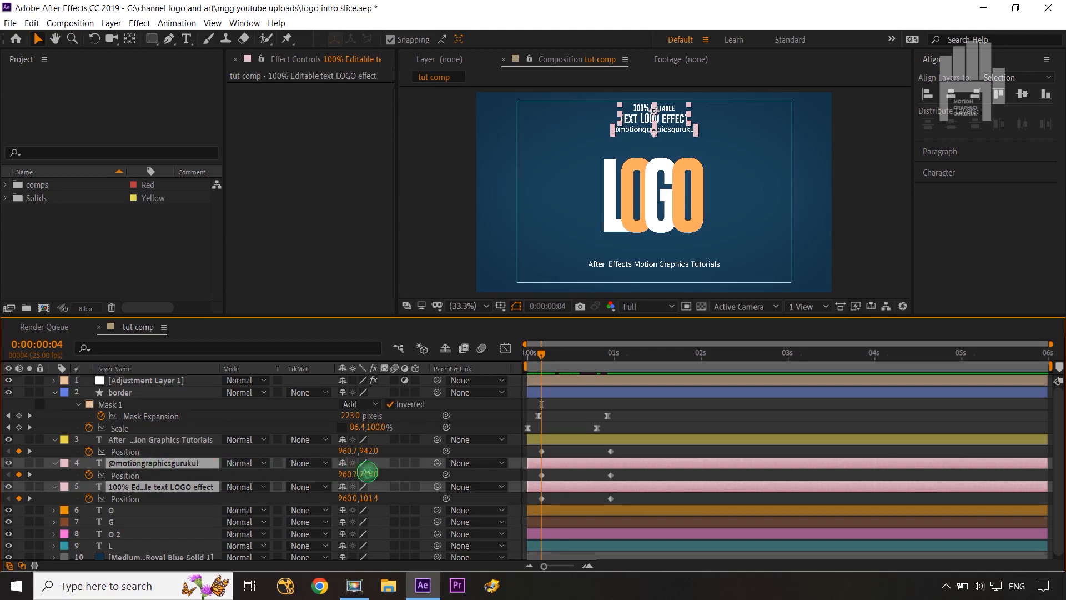
pyautogui.moveTo(366, 473); pyautogui.dragTo(171, 487)
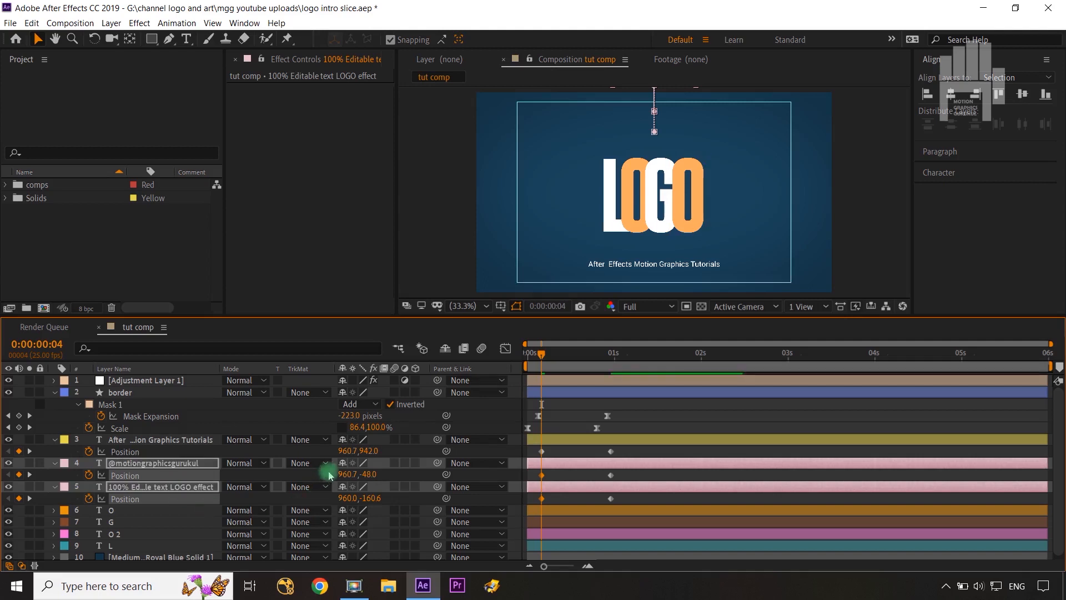
pyautogui.moveTo(363, 451); pyautogui.dragTo(534, 429)
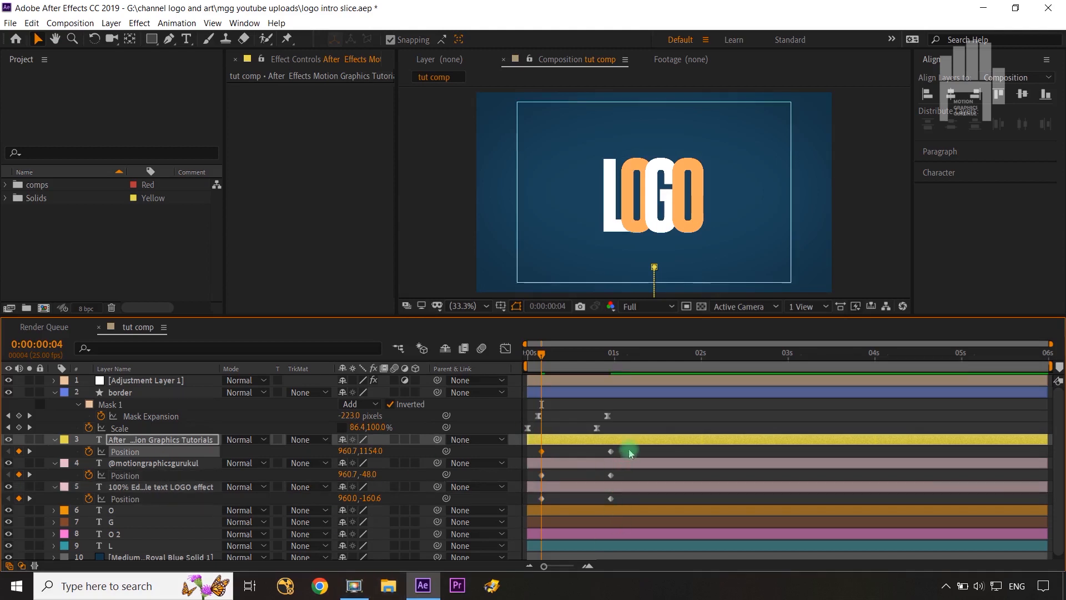
# - Apply Easy Ease to all Position keyframes of the three text layers, reshape their speed graph for a long ease-out, and preview the motion
pyautogui.moveTo(628, 449); pyautogui.dragTo(524, 511)
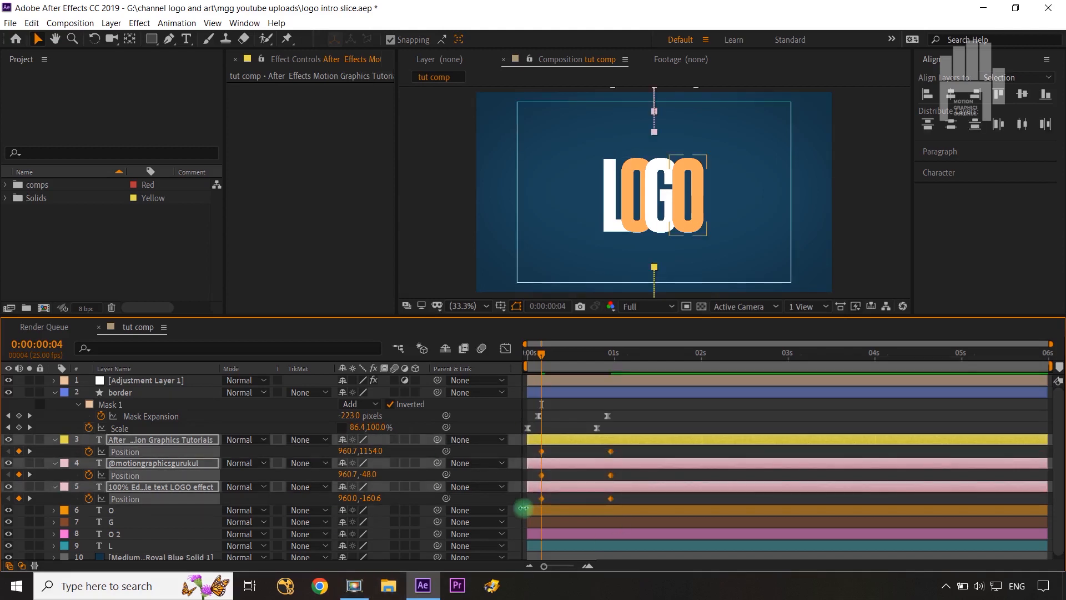
pyautogui.press('F9')
pyautogui.click(506, 349)
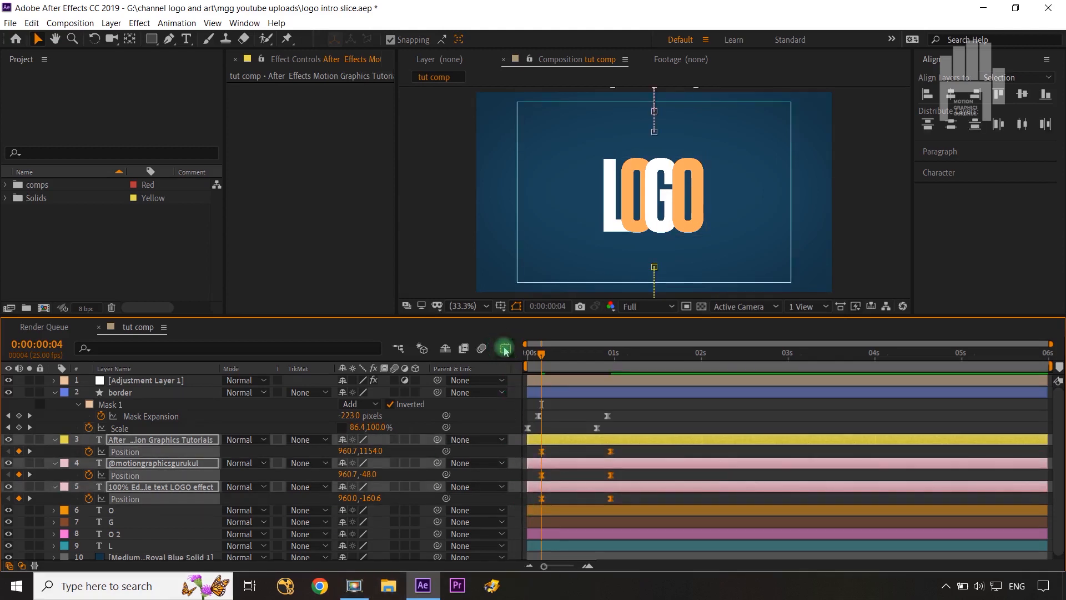
pyautogui.moveTo(681, 471); pyautogui.dragTo(479, 529)
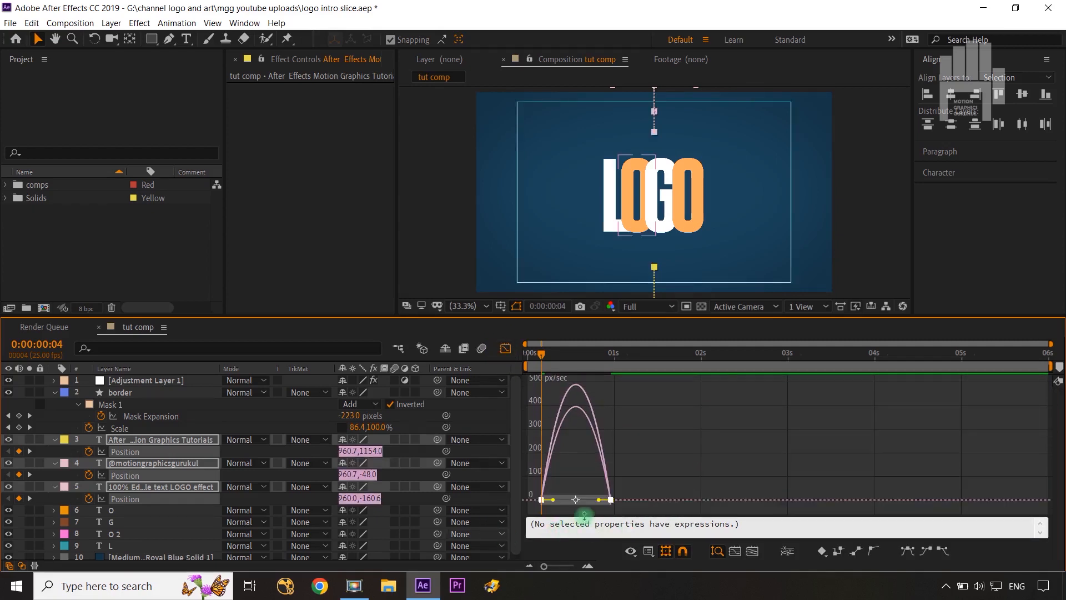
pyautogui.moveTo(592, 503); pyautogui.dragTo(576, 502)
pyautogui.click(504, 348)
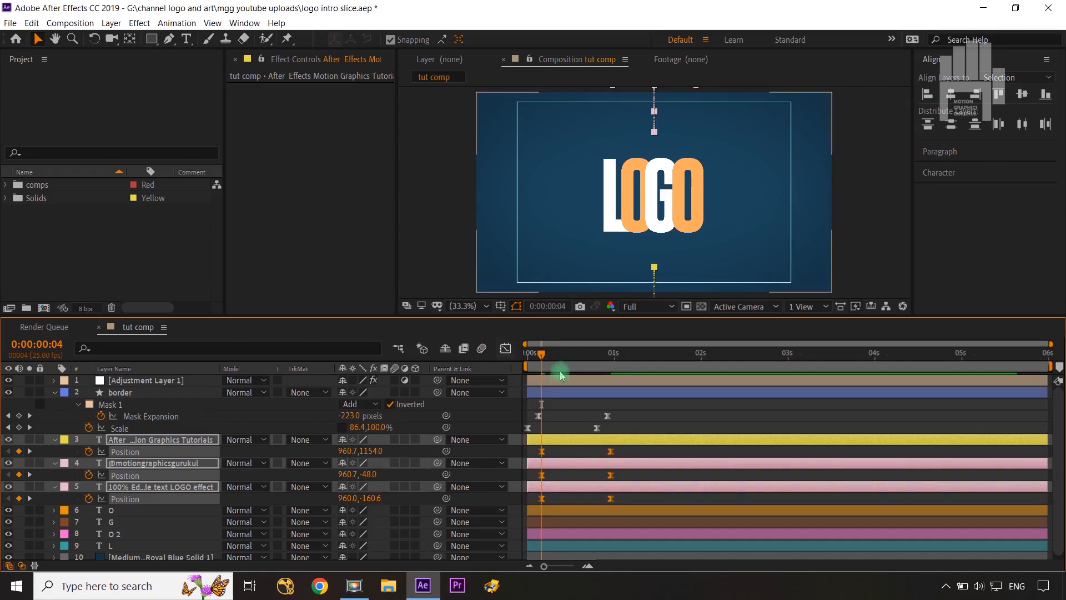
pyautogui.moveTo(547, 353); pyautogui.dragTo(595, 363)
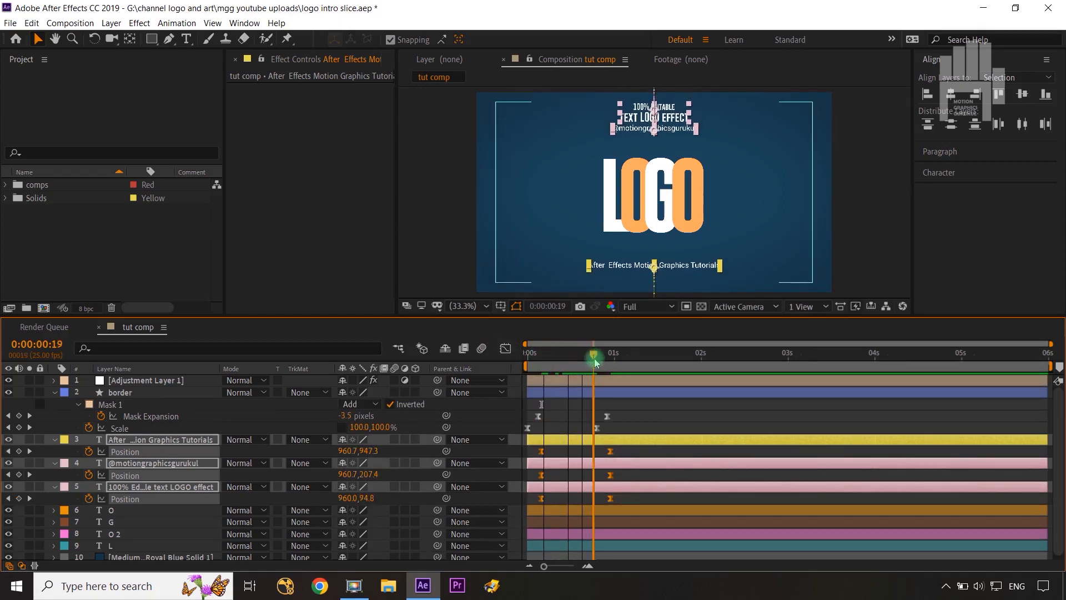
pyautogui.click(482, 414)
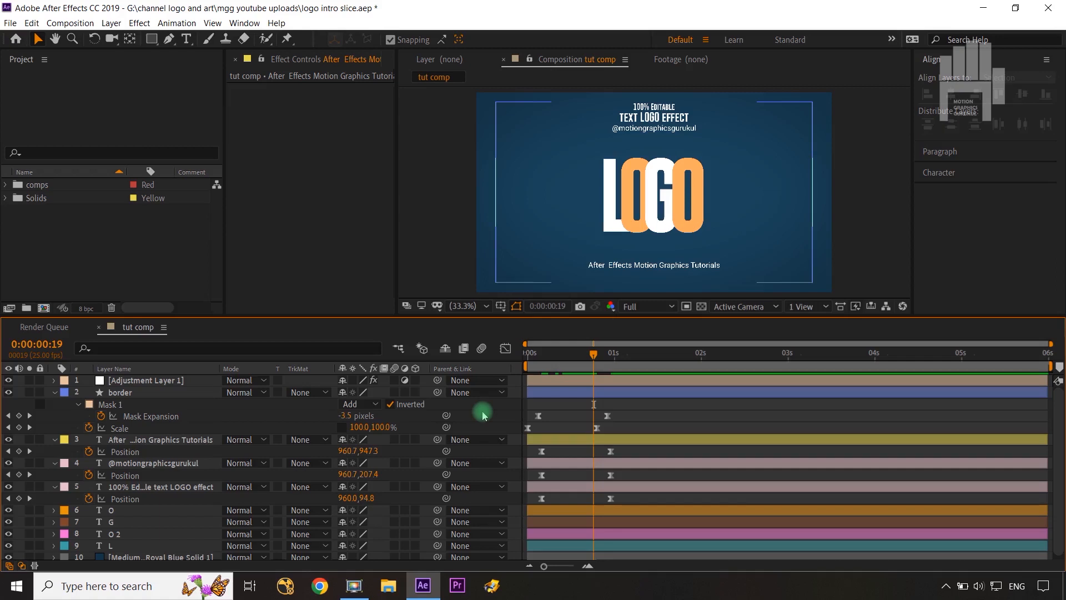
# - Collapse the expanded properties of the border and the three small text layers
pyautogui.click(54, 394)
pyautogui.click(53, 404)
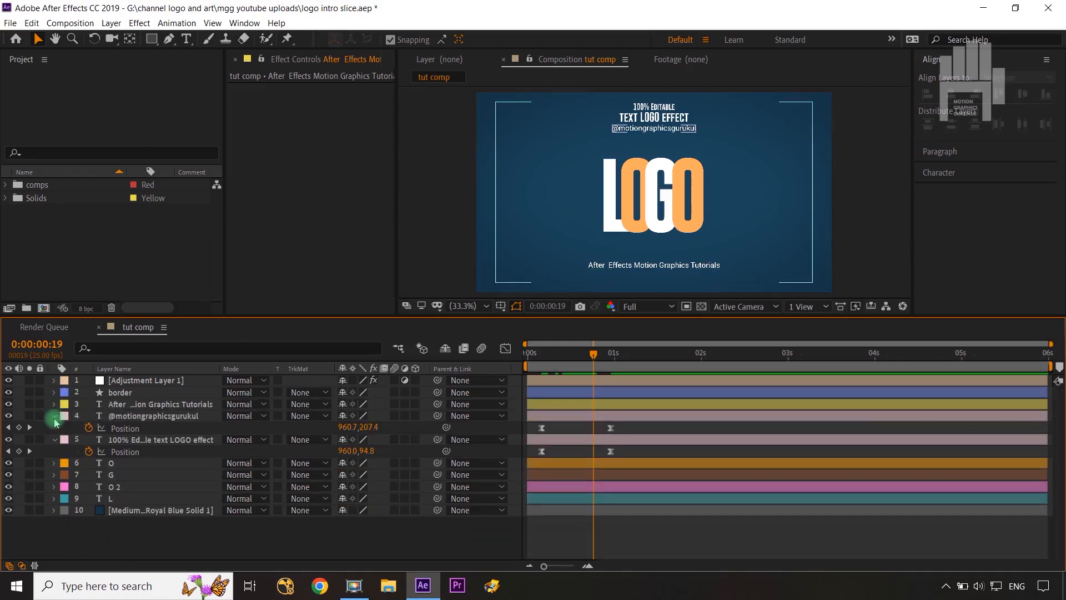
pyautogui.click(54, 416)
pyautogui.click(54, 427)
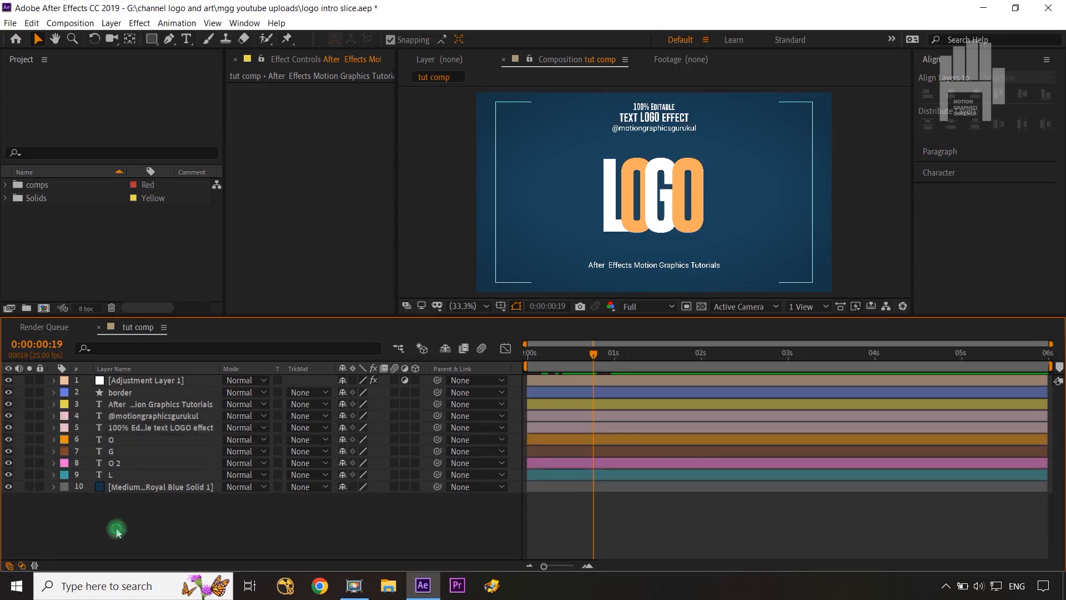
# - Compare the composition with Adjustment Layer 1's Exposure effect hidden and shown
pyautogui.click(171, 382)
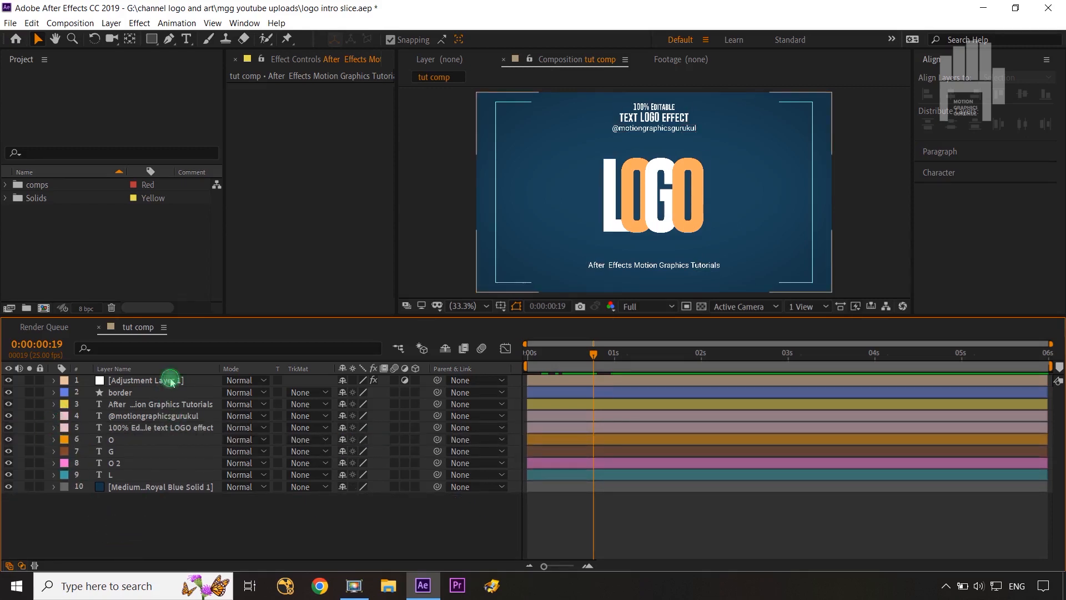
pyautogui.click(172, 382)
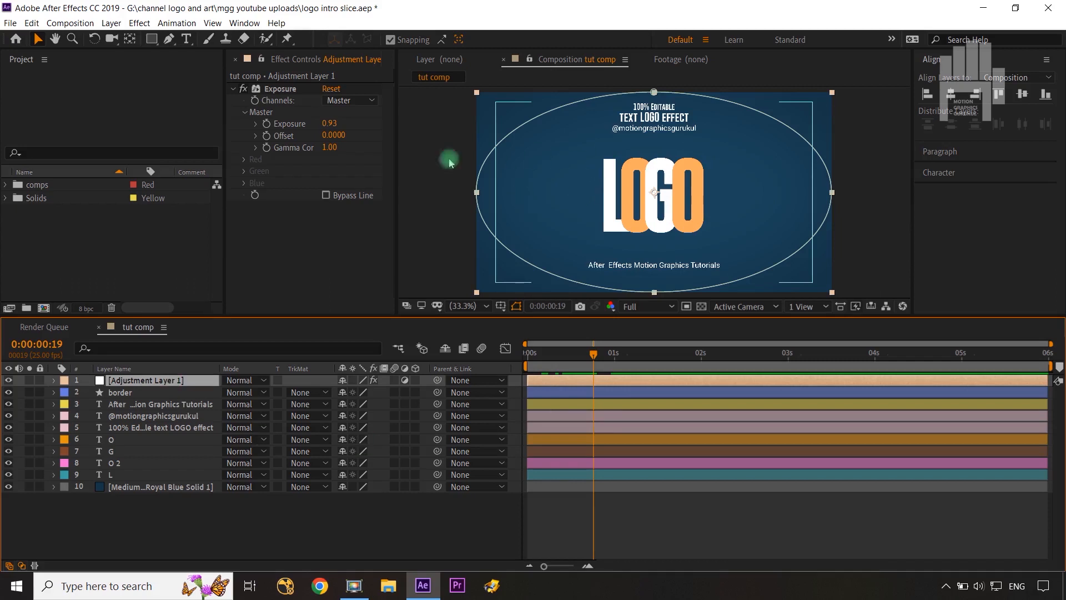
pyautogui.click(11, 381)
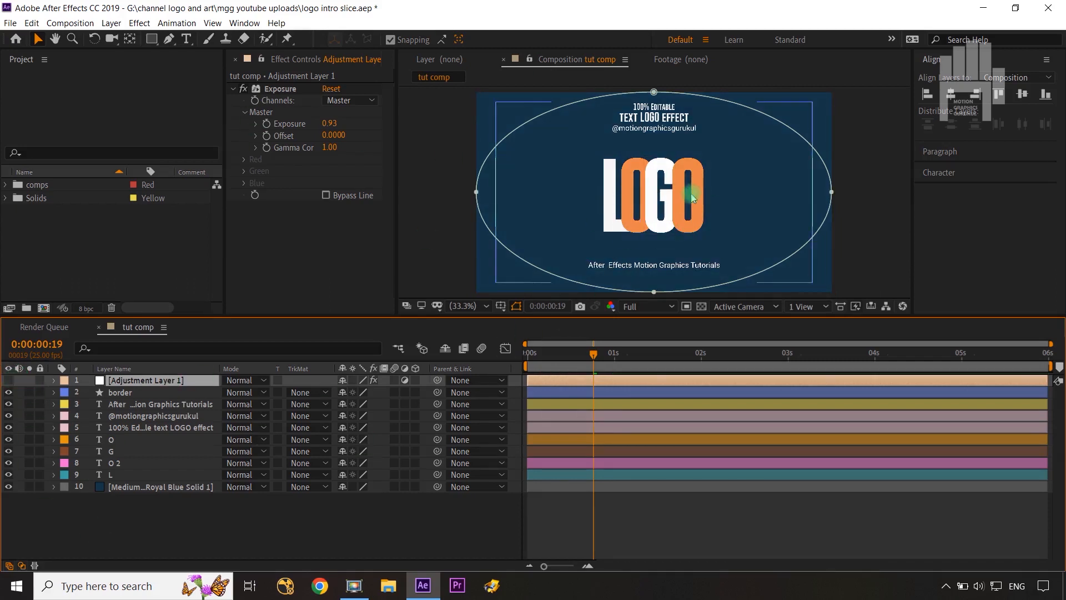
pyautogui.click(8, 381)
pyautogui.click(297, 525)
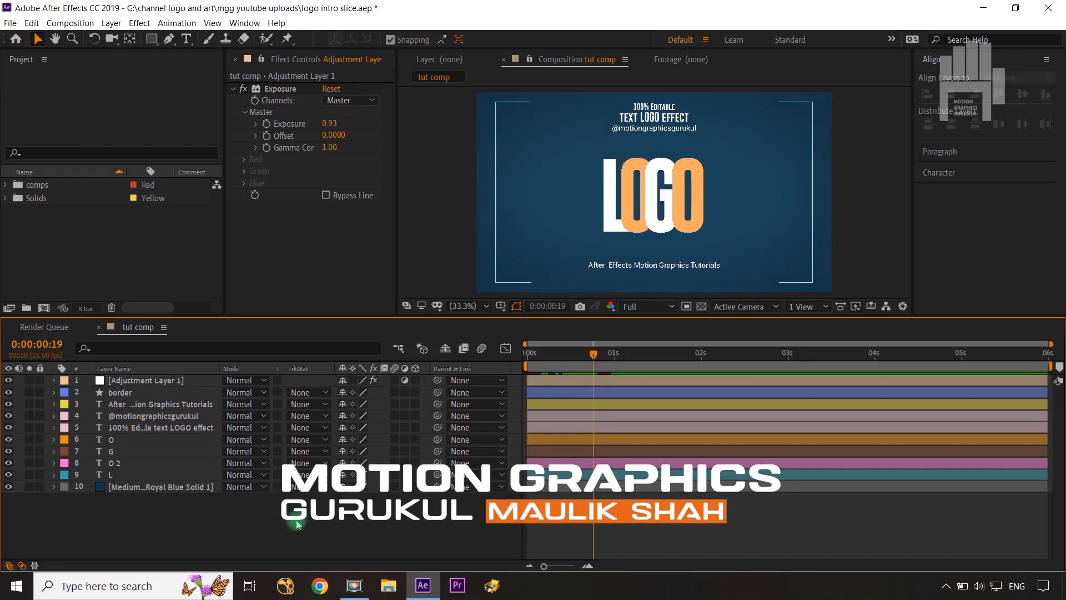
pyautogui.click(680, 162)
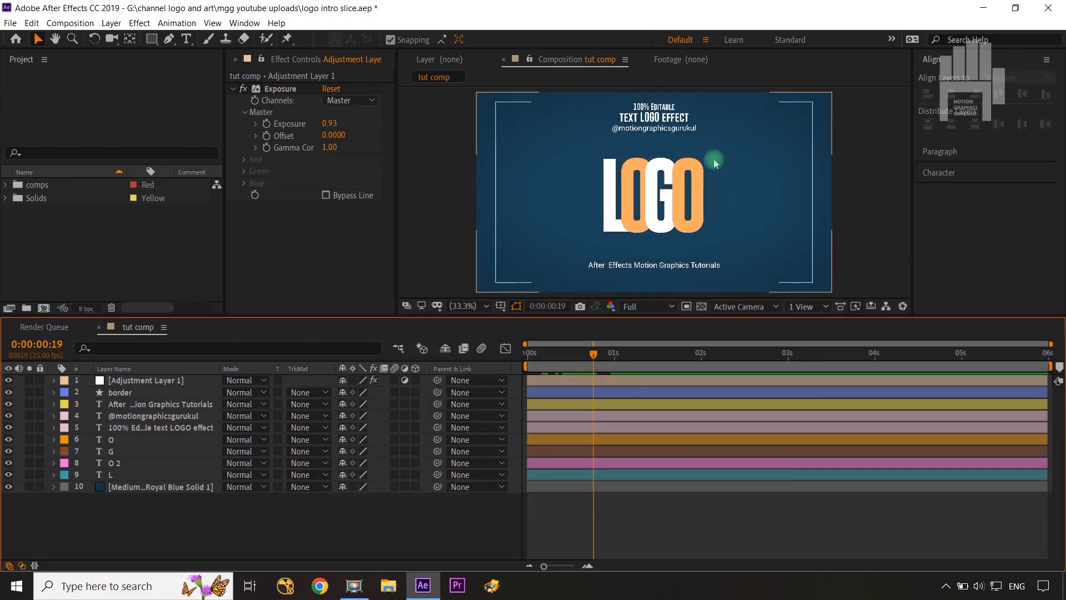
pyautogui.click(379, 550)
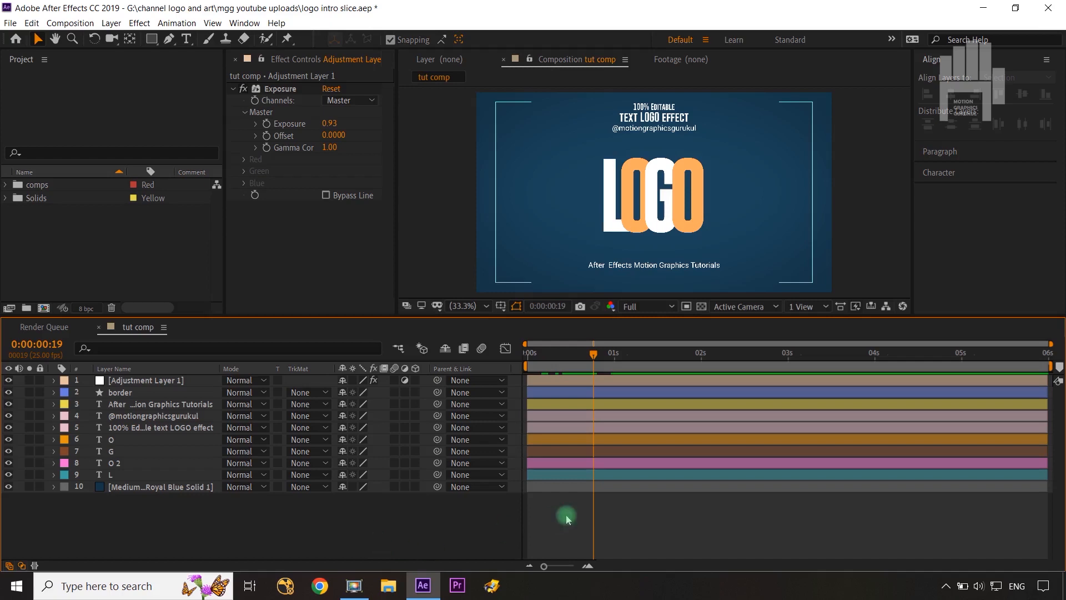
pyautogui.click(680, 217)
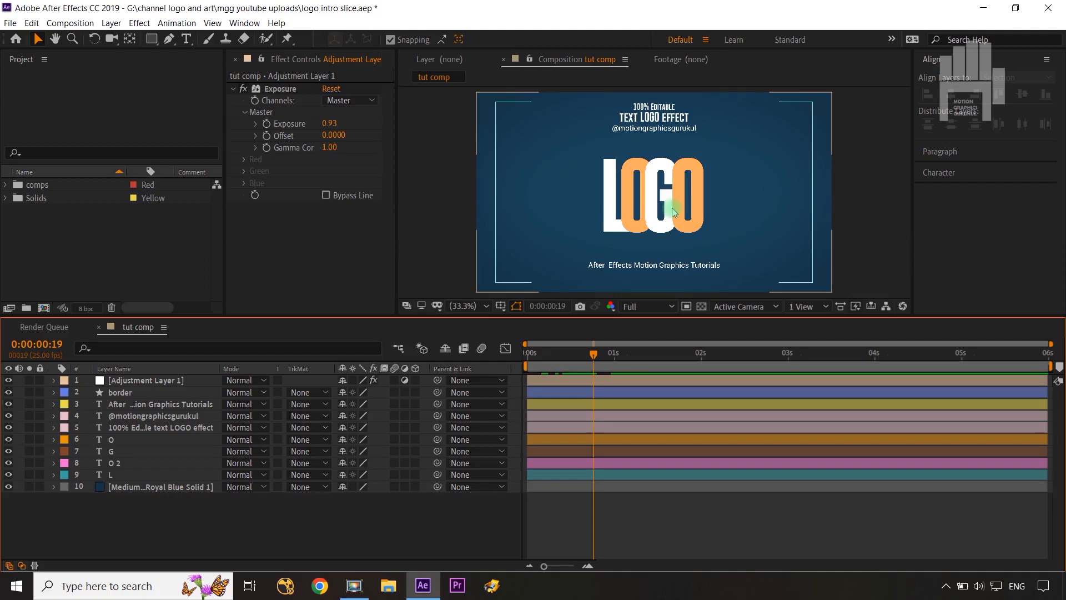
# - Reveal the Position keyframes of the handle text layer above the logo and move the playhead to frame 5
pyautogui.click(150, 404)
pyautogui.click(145, 415)
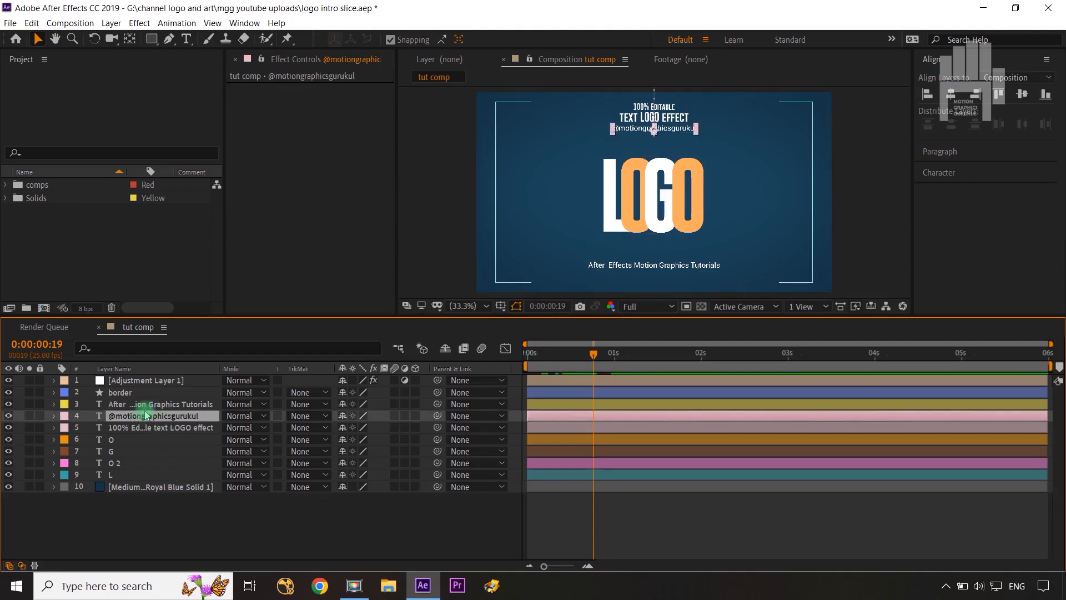
pyautogui.press('u')
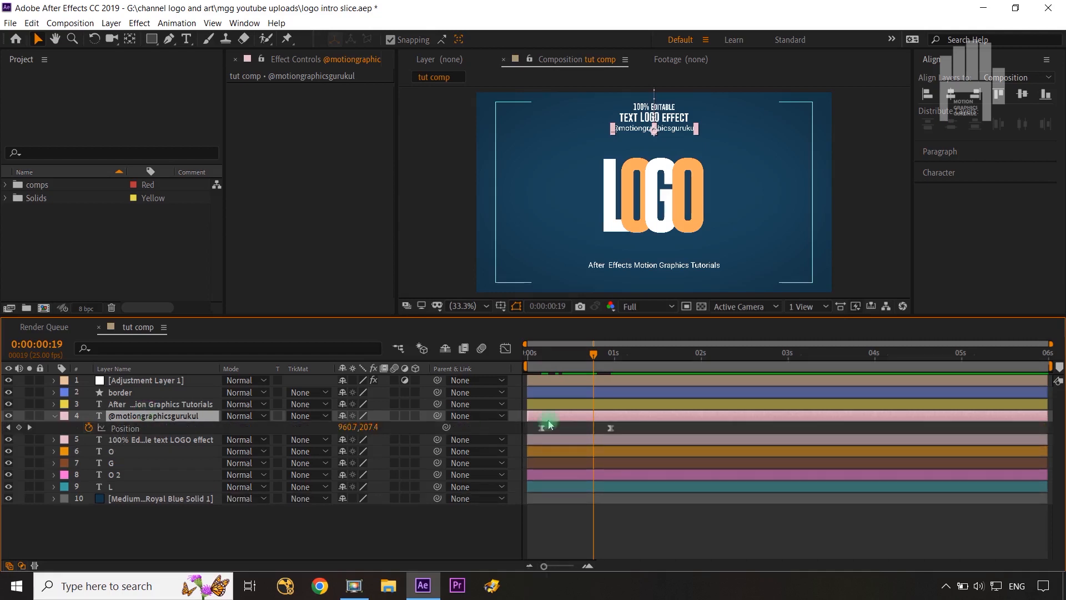
pyautogui.moveTo(578, 355); pyautogui.dragTo(544, 363)
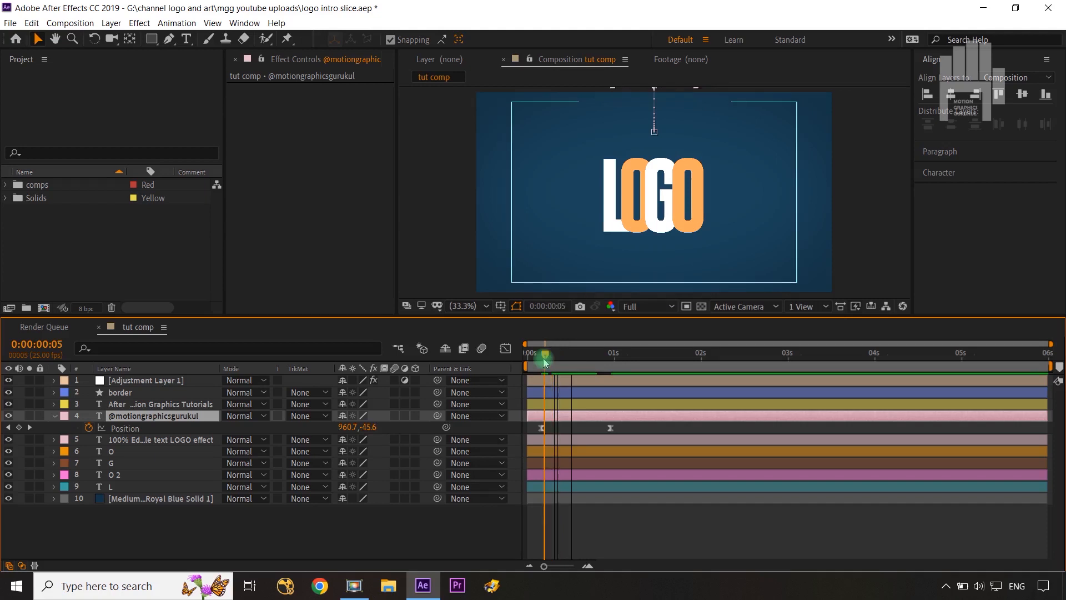
pyautogui.click(678, 147)
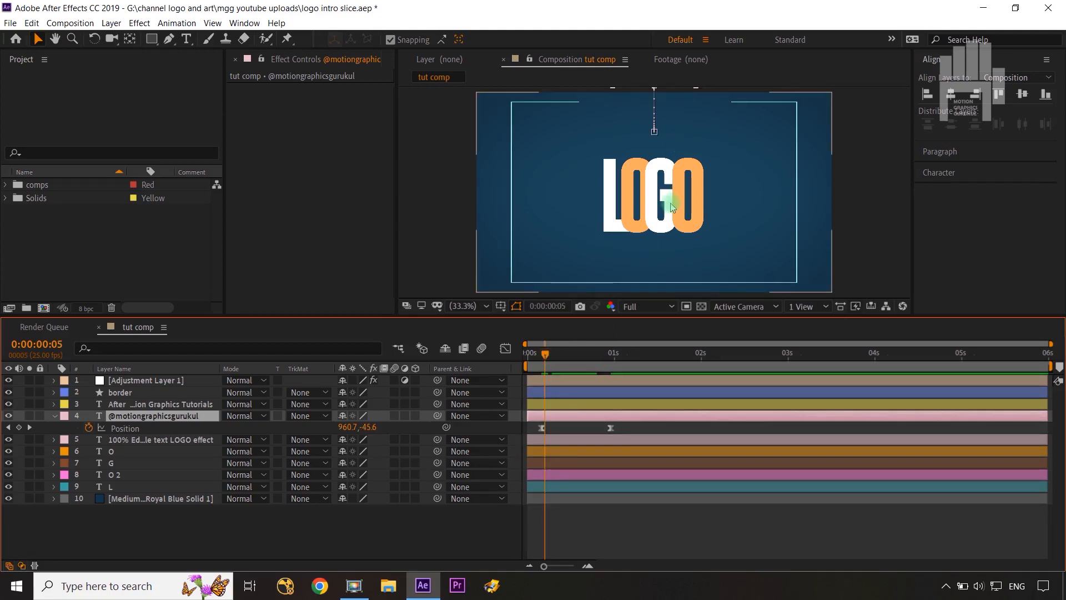
pyautogui.click(125, 451)
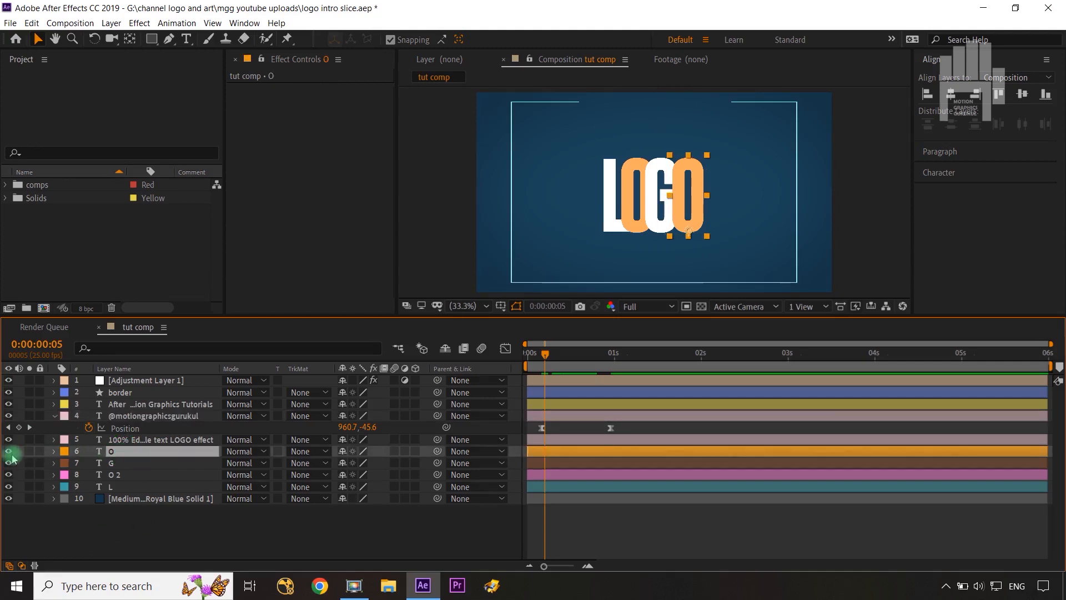
pyautogui.click(8, 451)
pyautogui.click(8, 463)
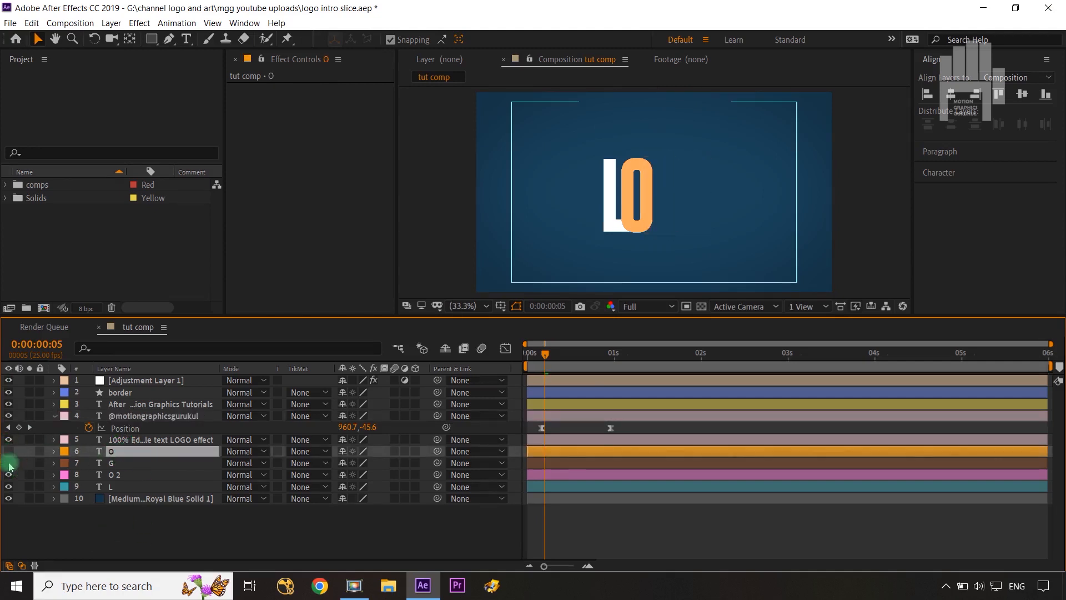
pyautogui.click(8, 462)
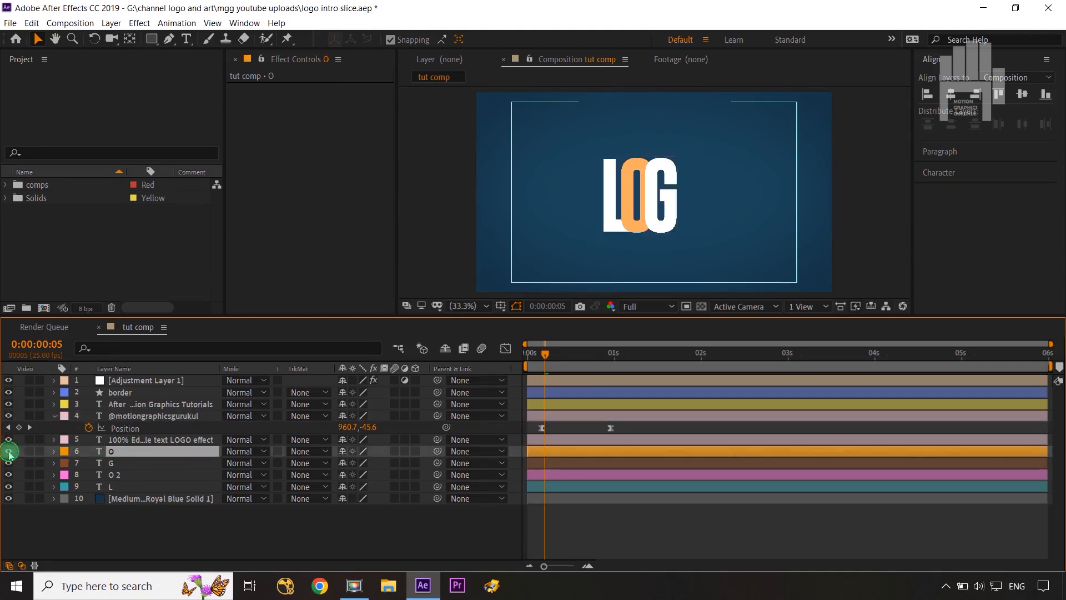
pyautogui.click(9, 451)
# - Hide and lock the G, O 2 and L letter layers, leaving only the logo's last O in view
pyautogui.click(8, 463)
pyautogui.click(8, 474)
pyautogui.click(9, 486)
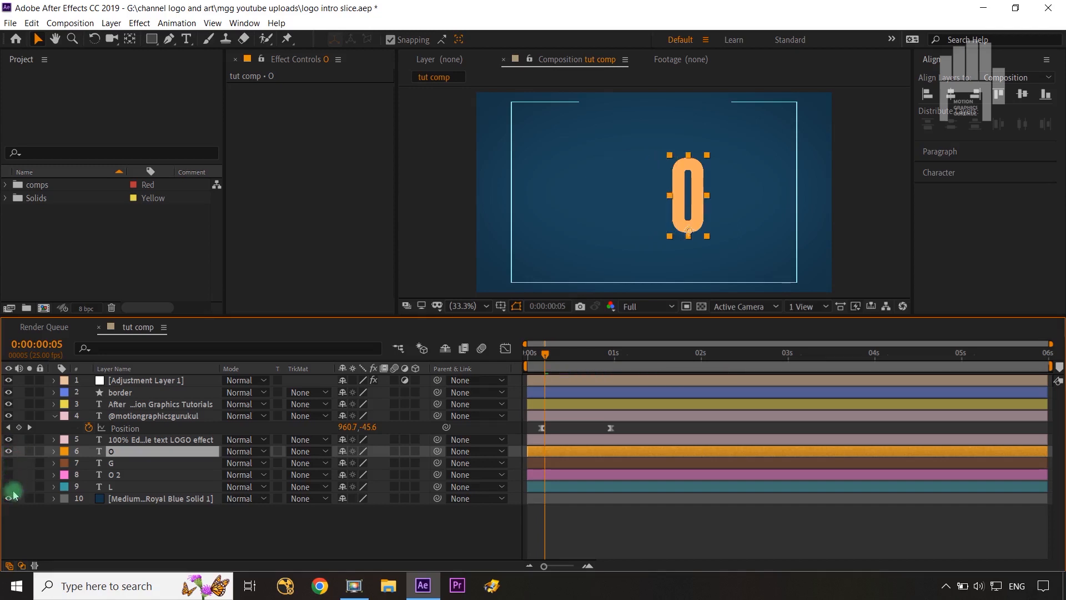
pyautogui.click(41, 486)
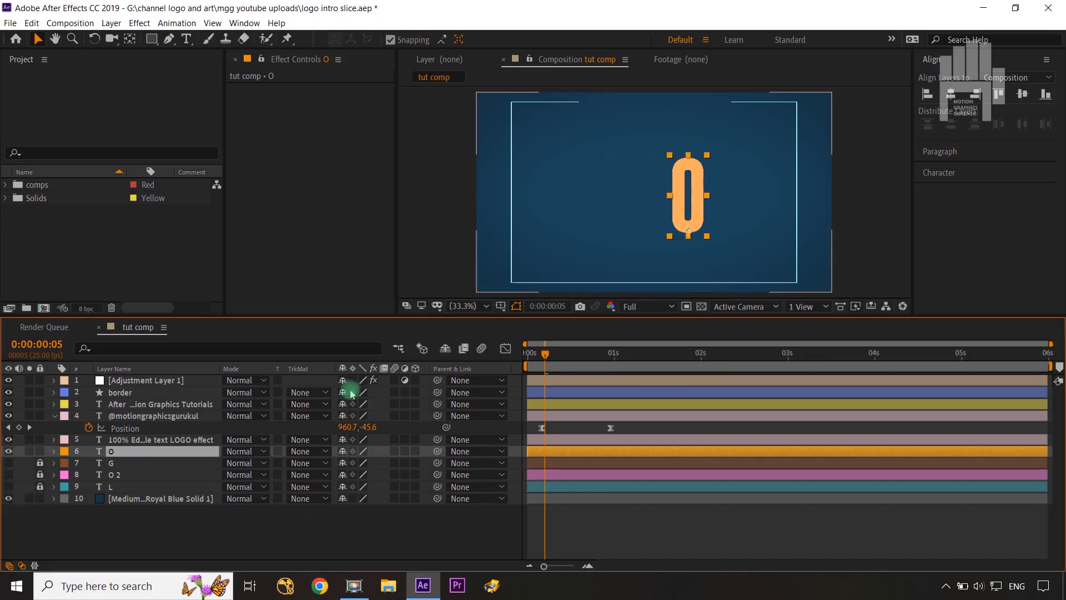
pyautogui.click(314, 540)
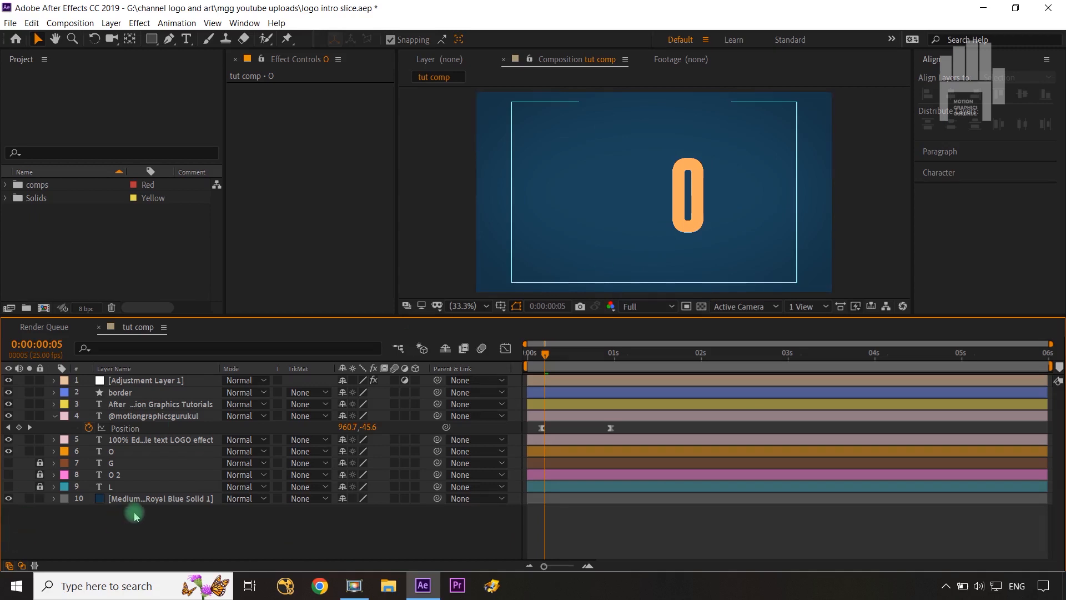
# - Draw a rectangle shape from the middle of the last O past the composition's right edge, covering the letter's right half
pyautogui.click(150, 40)
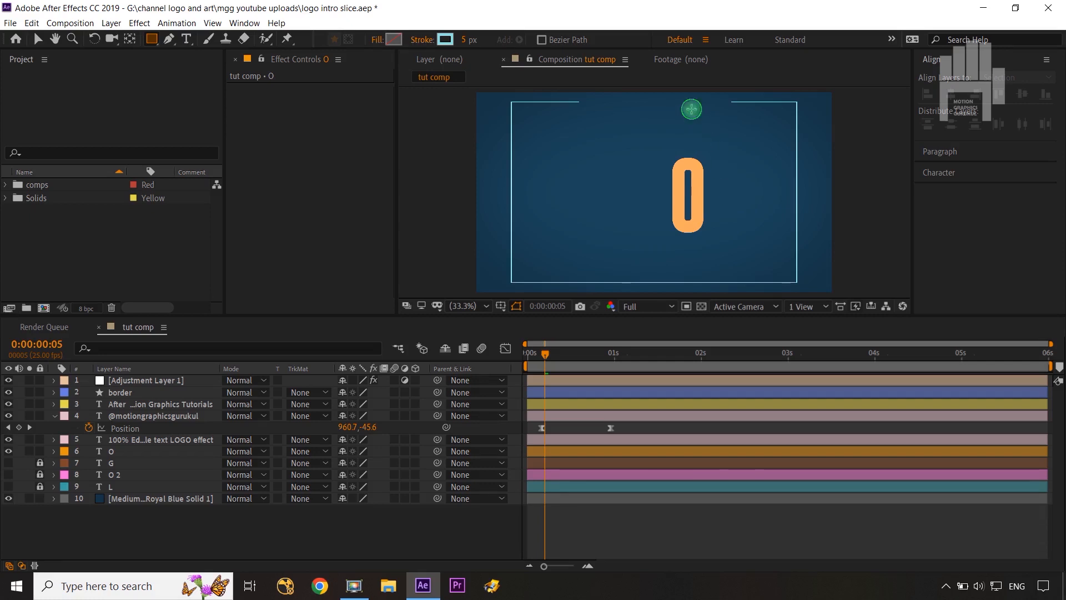
pyautogui.moveTo(692, 109); pyautogui.dragTo(854, 280)
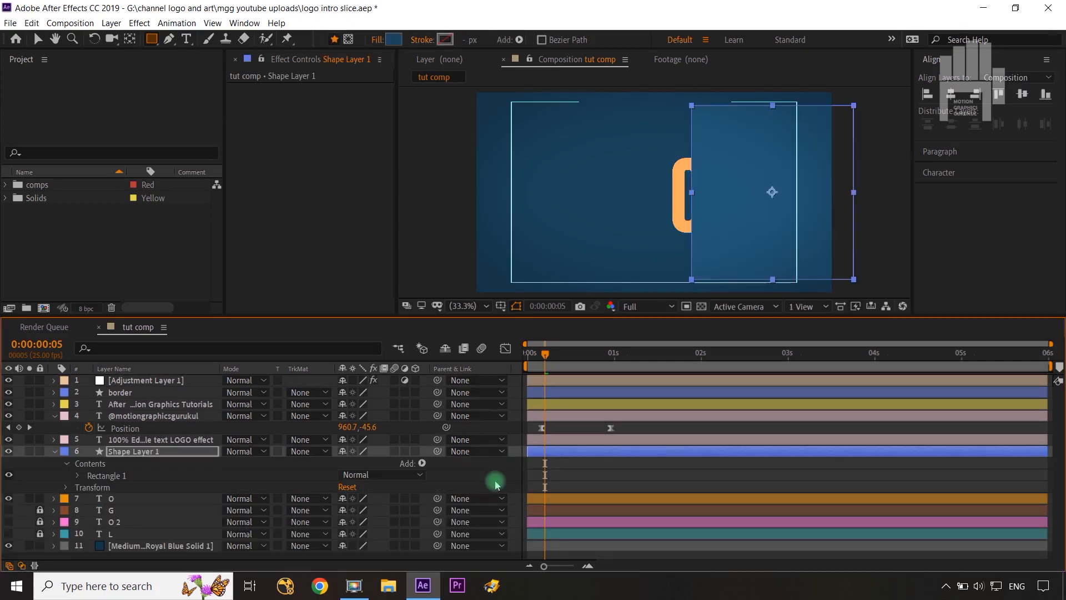
pyautogui.click(496, 484)
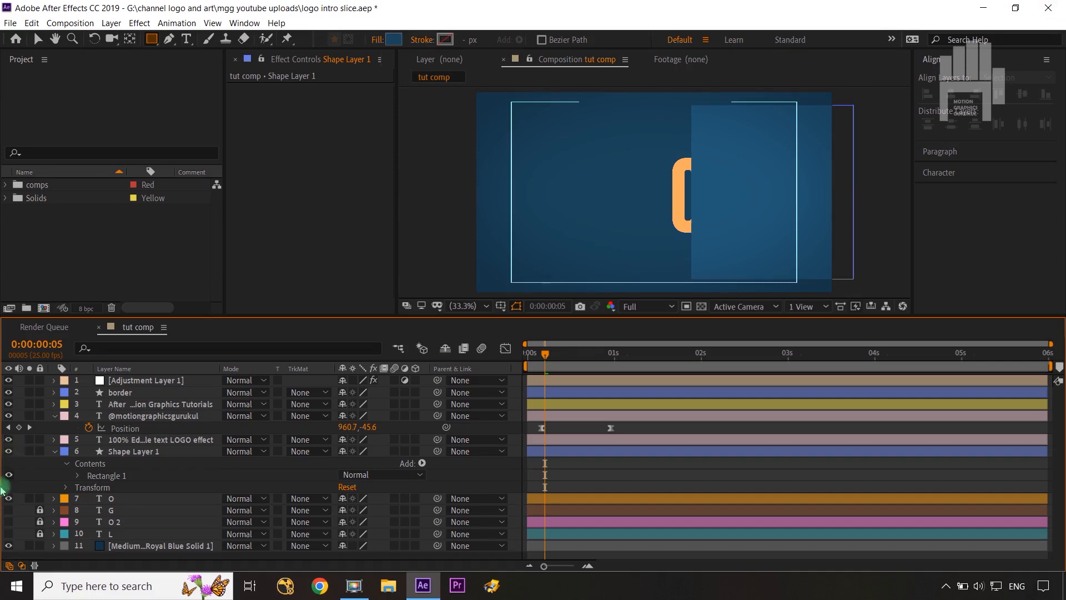
# - Hide Adjustment Layer 1, set the rectangle's fill to the colour sampled from the background, and collapse Shape Layer 1
pyautogui.click(8, 380)
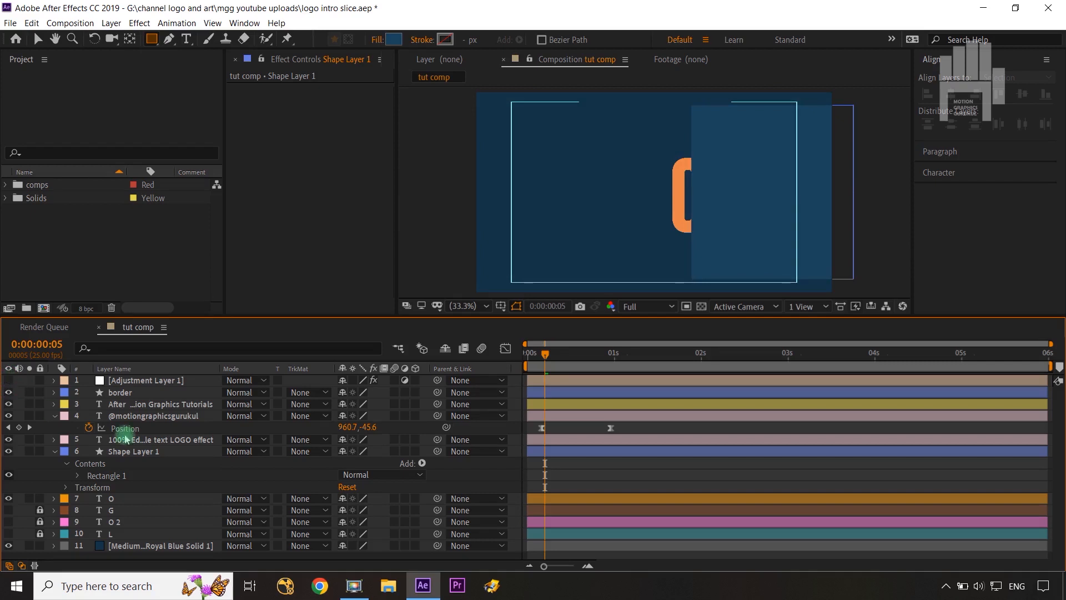
pyautogui.click(139, 451)
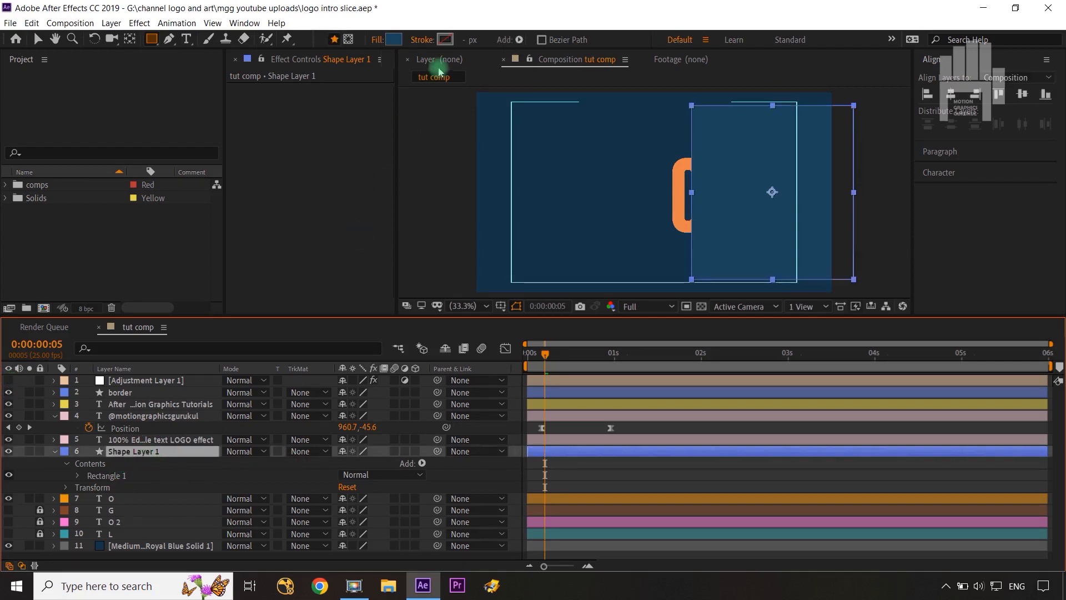
pyautogui.click(398, 40)
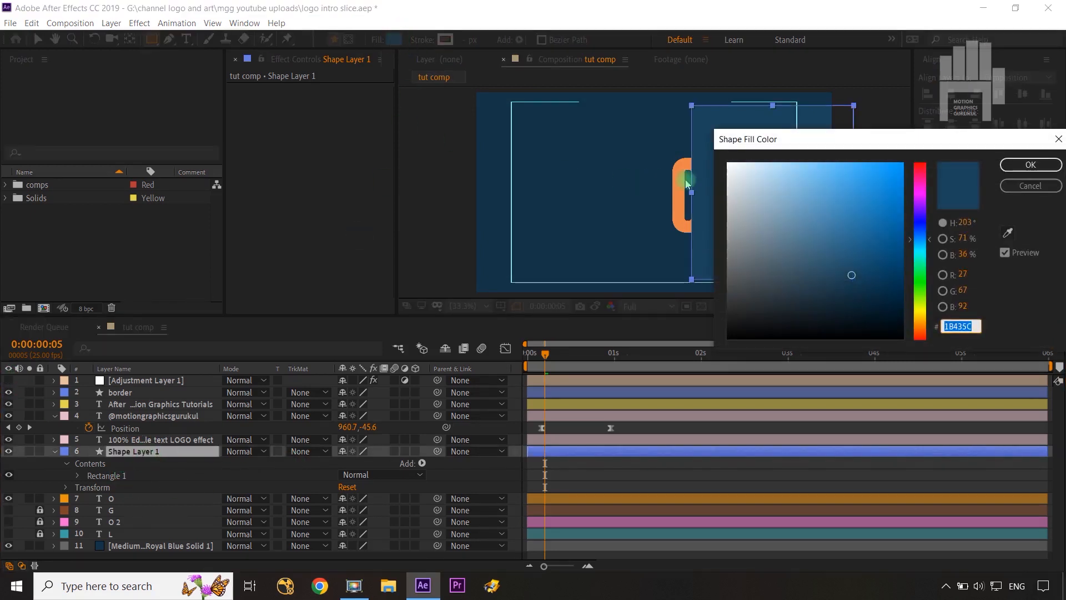
pyautogui.click(1006, 236)
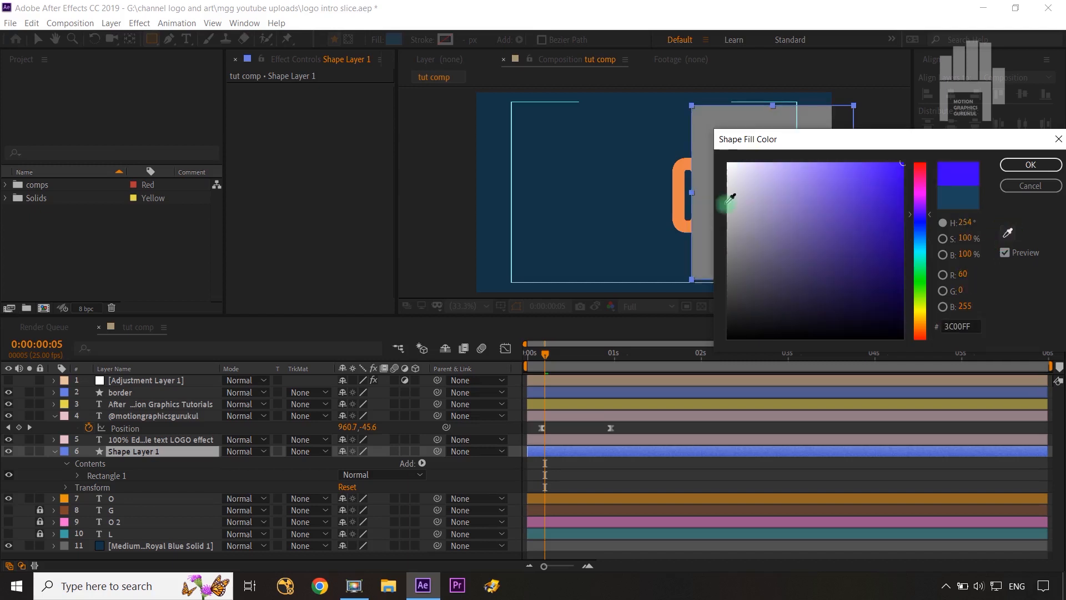
pyautogui.click(600, 181)
pyautogui.click(1011, 165)
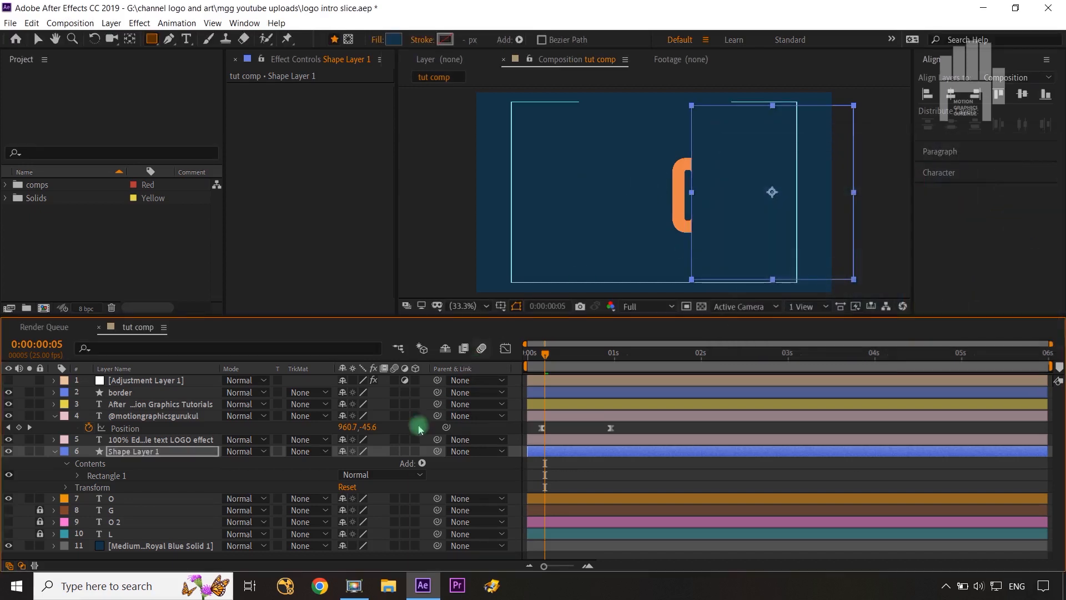
pyautogui.click(281, 475)
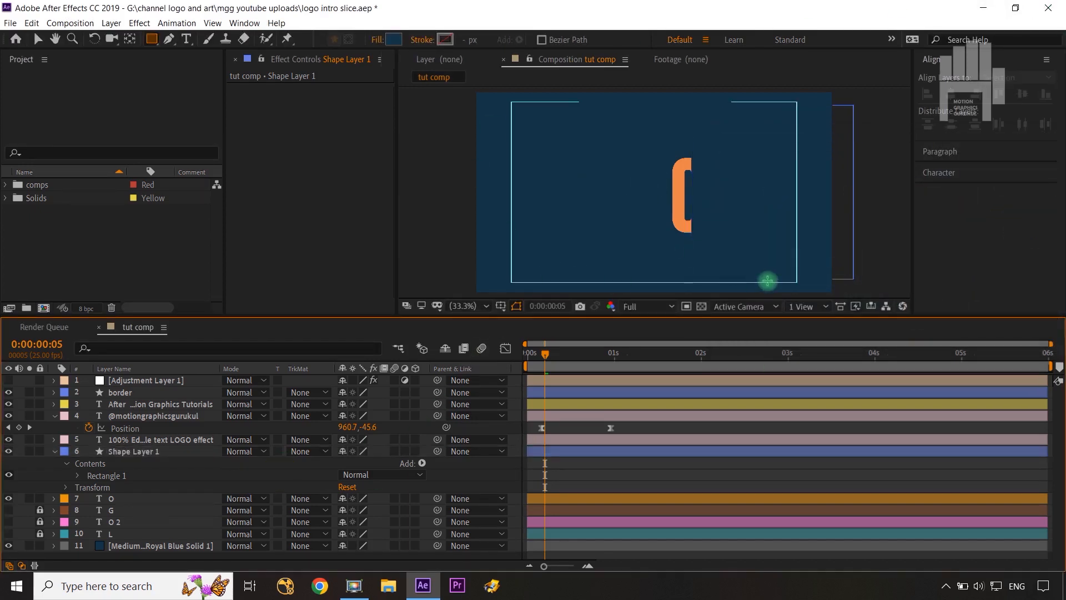
pyautogui.click(54, 452)
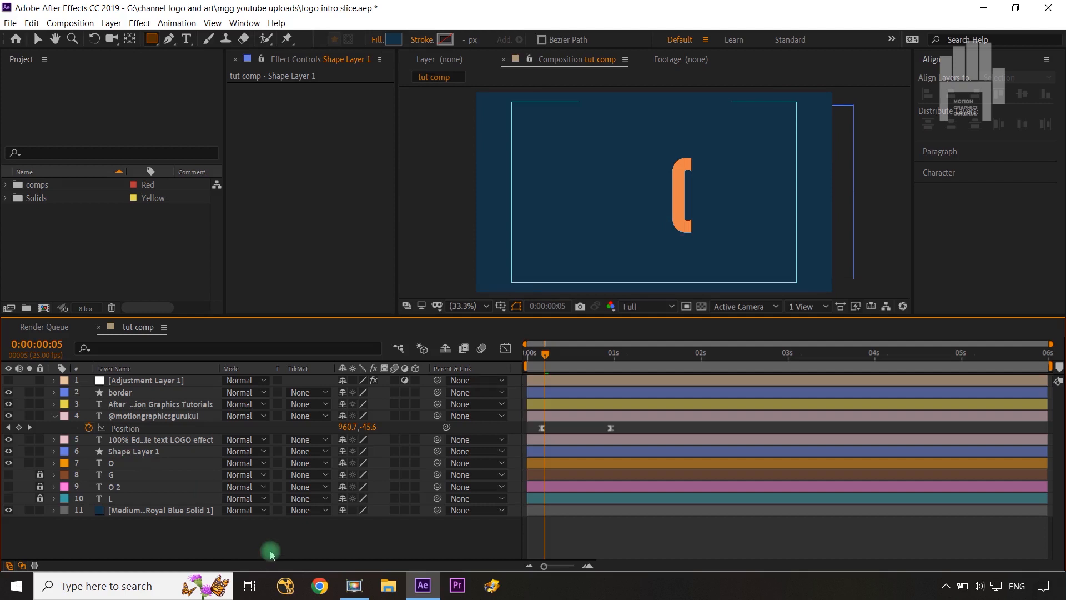
# - Create a 1920 x 1080, 25 fps, 6-second composition named Comp 1 and add a full-size white solid to it
pyautogui.hotkey('ctrl', 'n')
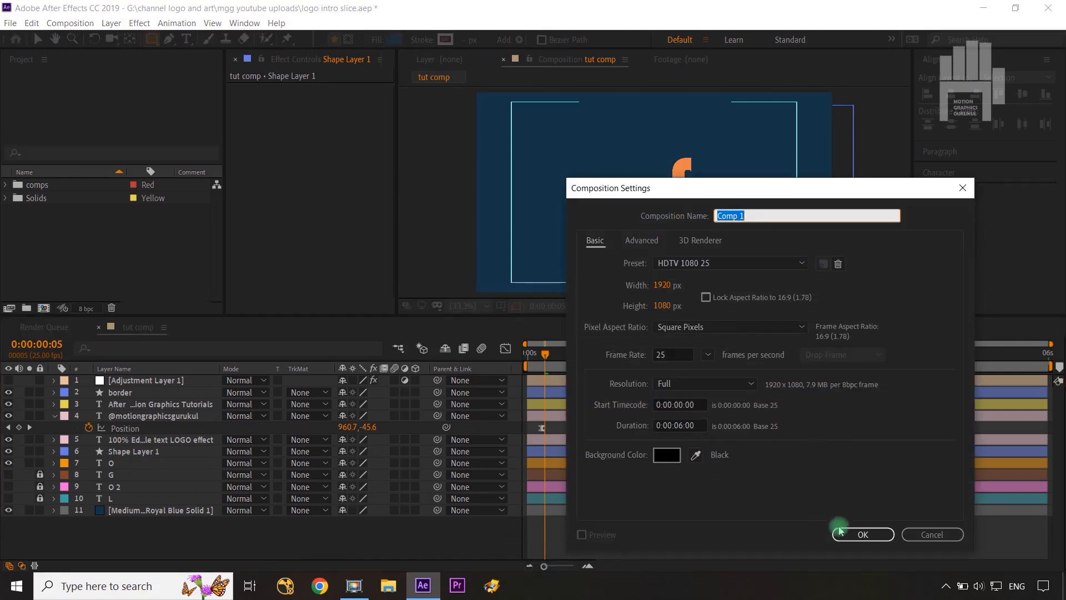
pyautogui.click(841, 533)
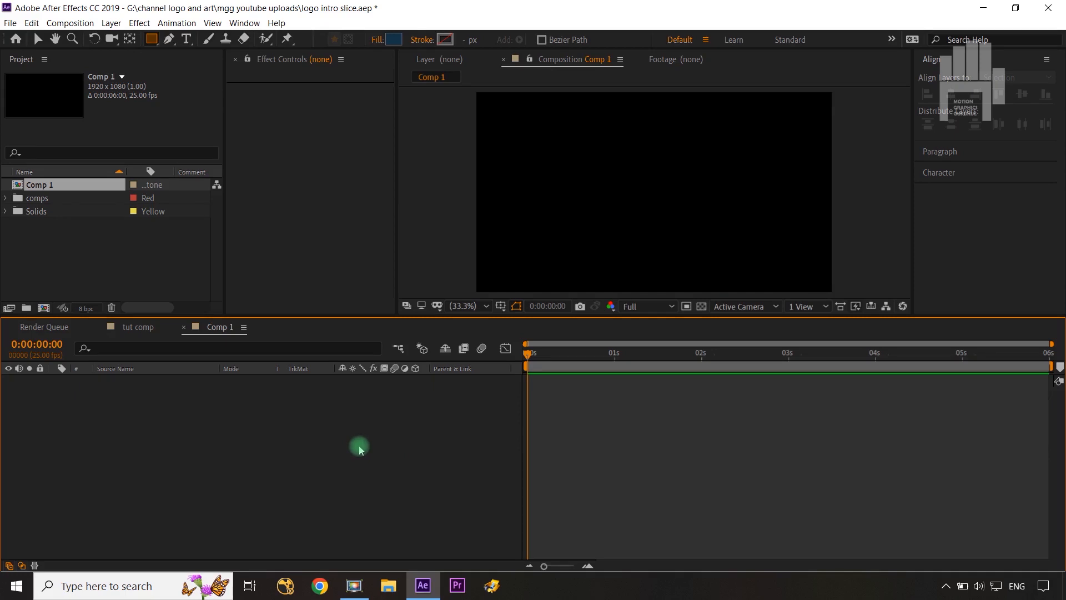
pyautogui.hotkey('ctrl', 'y')
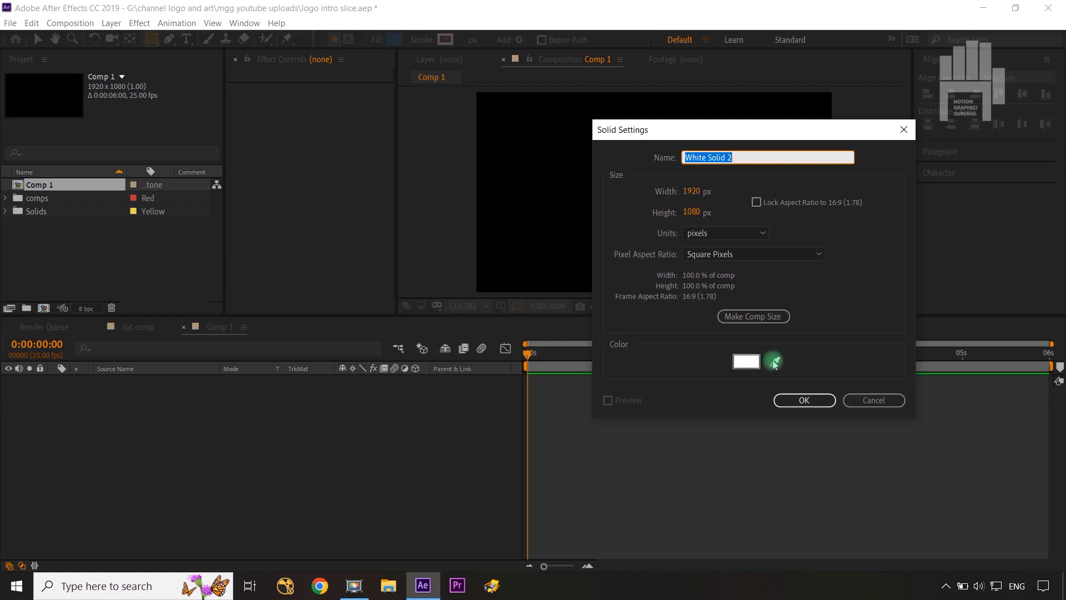
pyautogui.click(746, 362)
pyautogui.moveTo(826, 268); pyautogui.dragTo(664, 155)
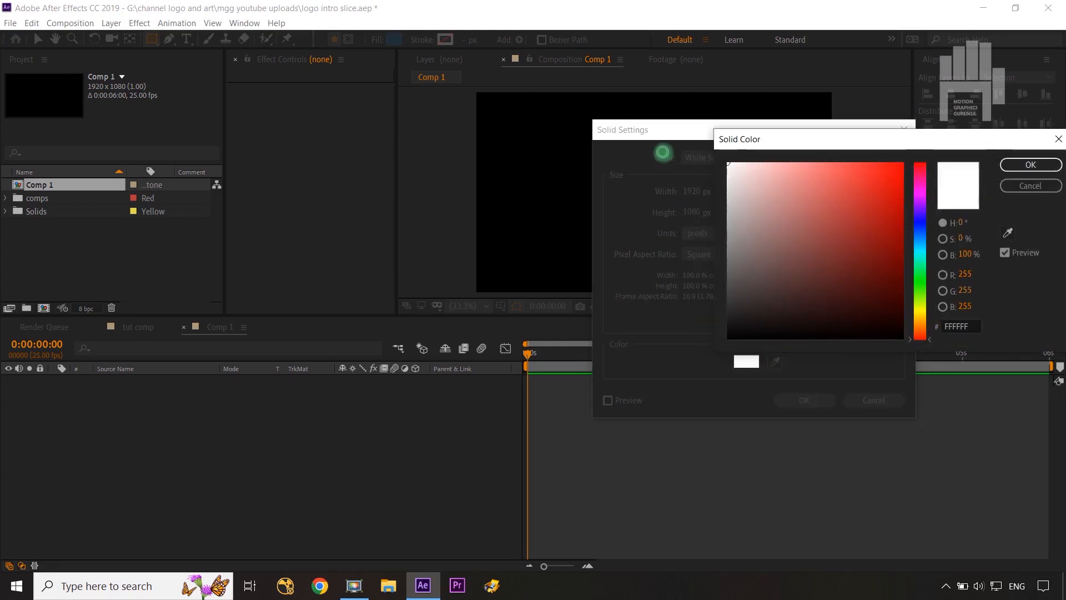
pyautogui.click(1009, 168)
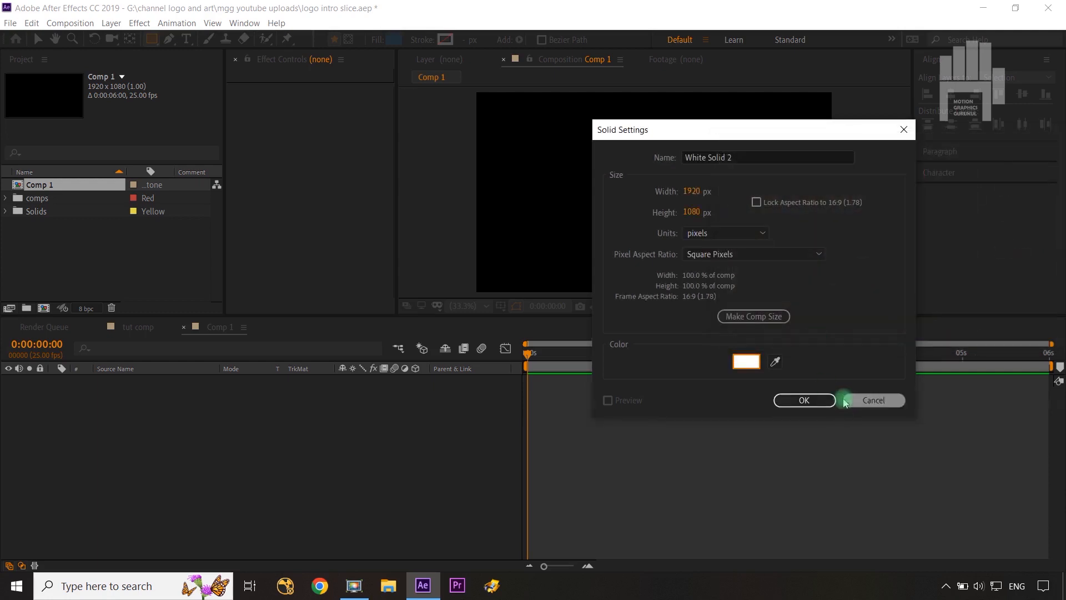
pyautogui.click(804, 400)
pyautogui.click(348, 451)
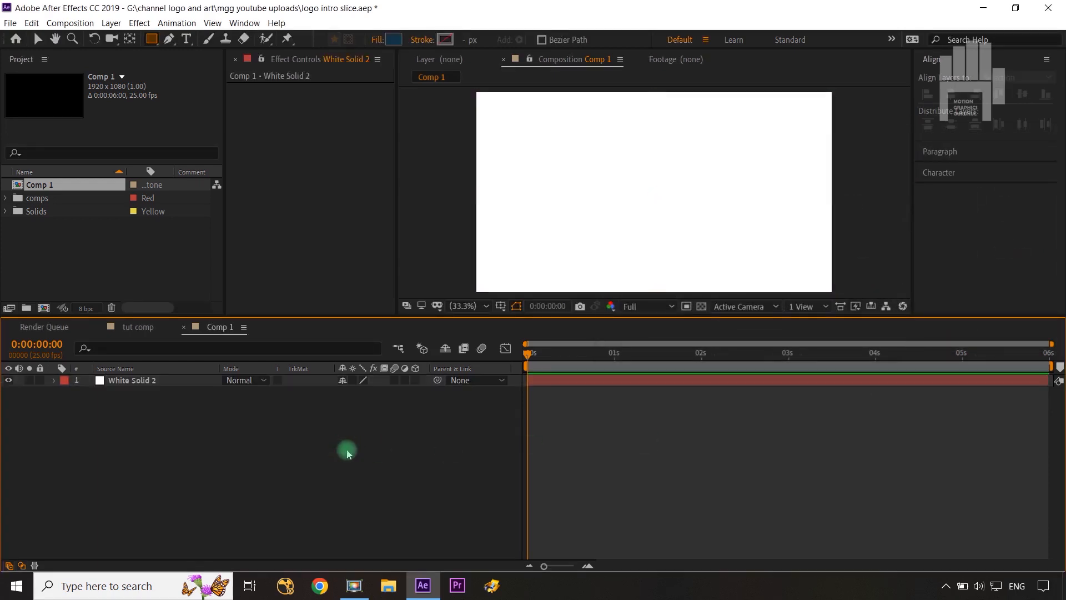
# - Open the white solid in its layer view and paint one dark, soft oval dab right of centre with the 709 px Brush tool
pyautogui.click(141, 385)
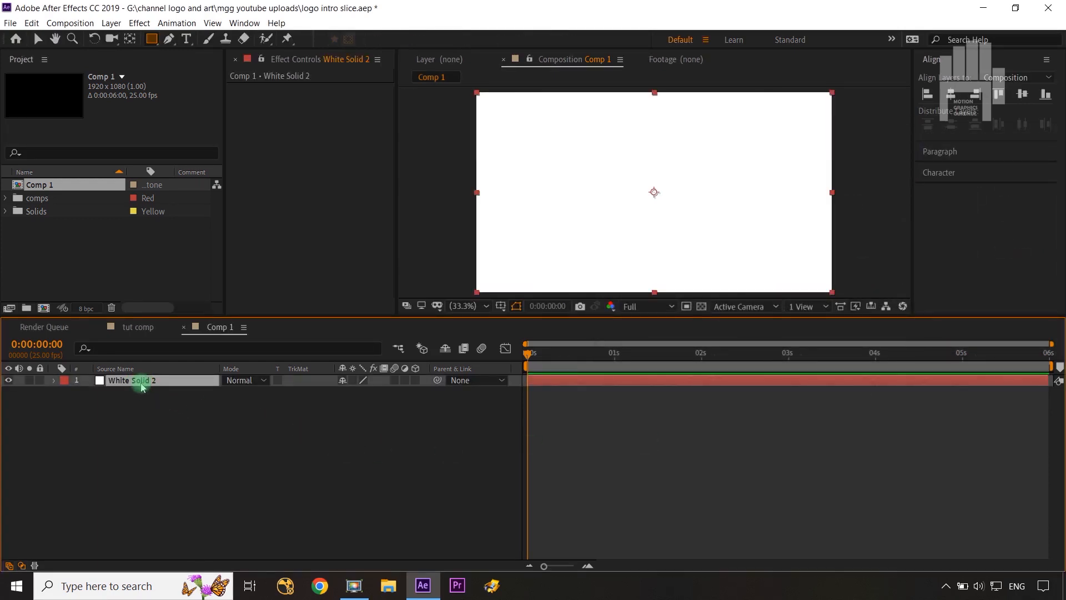
pyautogui.doubleClick(142, 385)
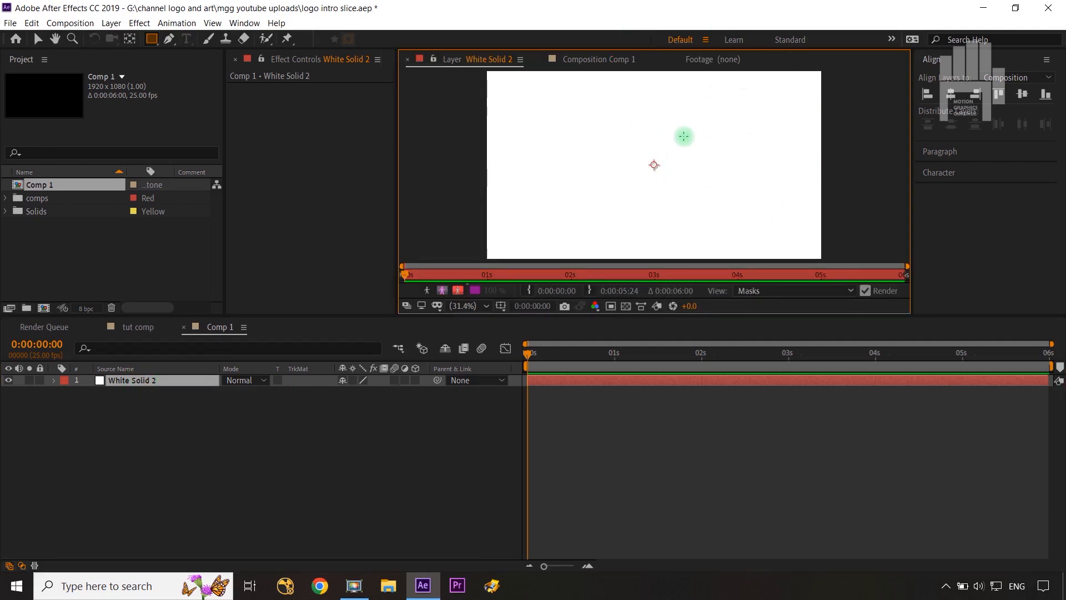
pyautogui.click(210, 40)
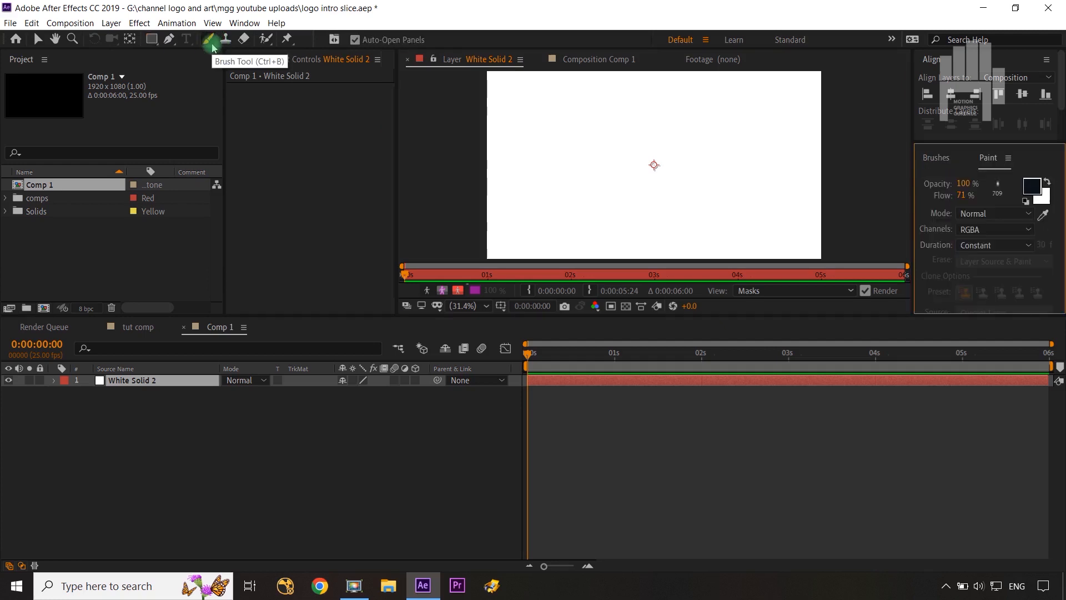
pyautogui.click(936, 157)
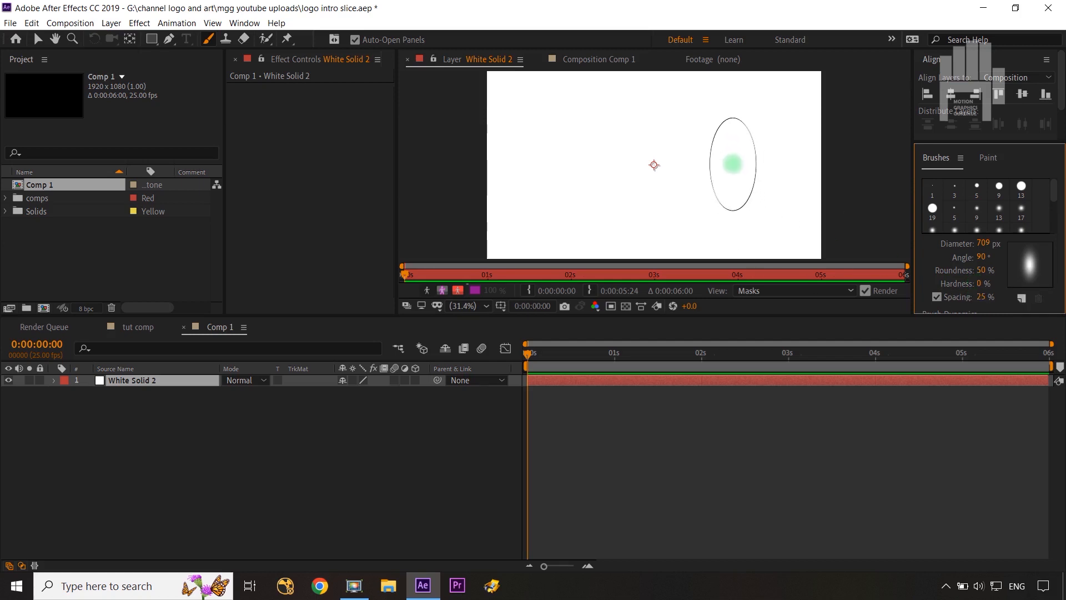
pyautogui.click(729, 164)
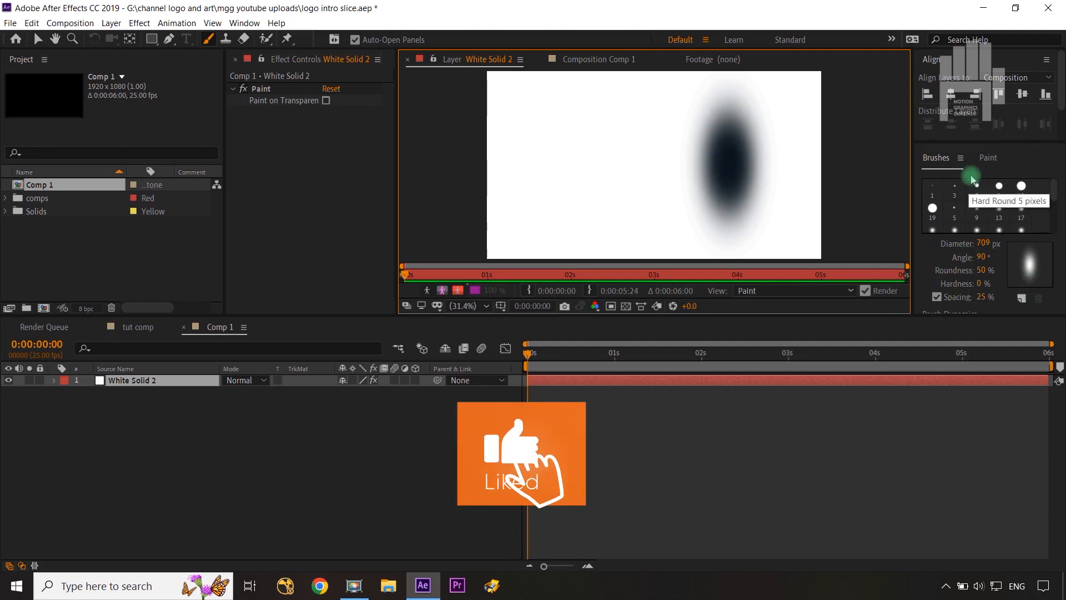
# - Review the Brush tool's opacity and flow along with its diameter, angle, roundness and hardness settings
pyautogui.click(986, 157)
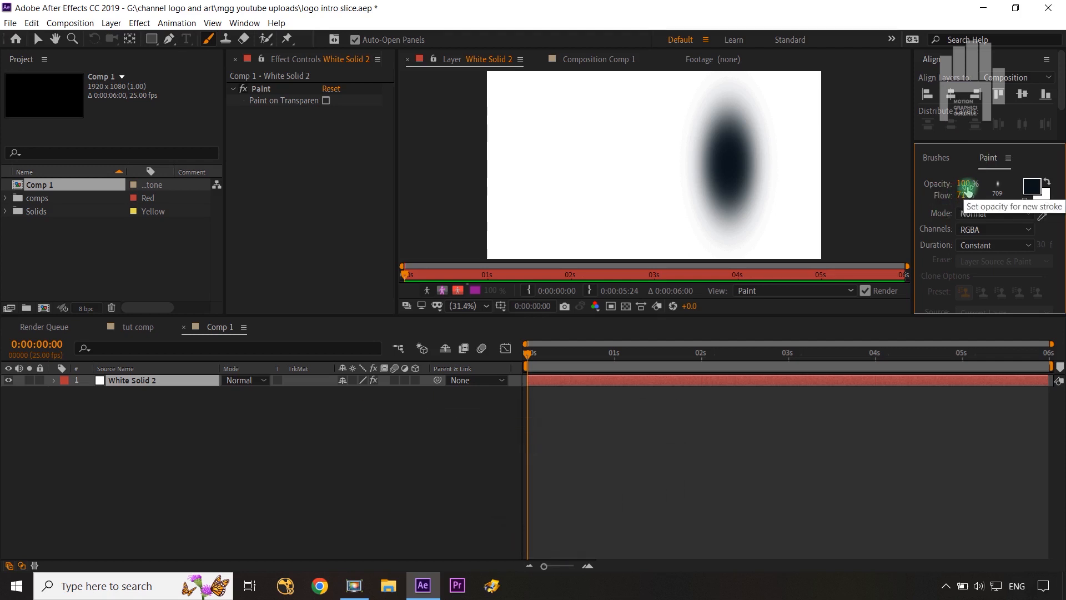
pyautogui.moveTo(967, 190)
pyautogui.mouseDown()
pyautogui.moveTo(939, 185)
pyautogui.moveTo(972, 181)
pyautogui.mouseUp()
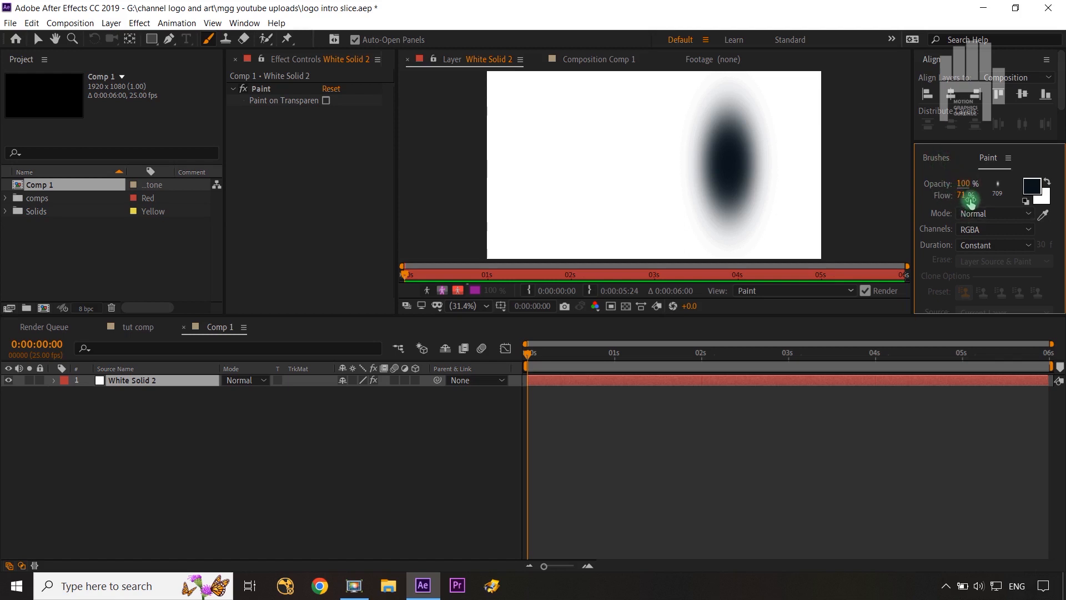
pyautogui.click(938, 160)
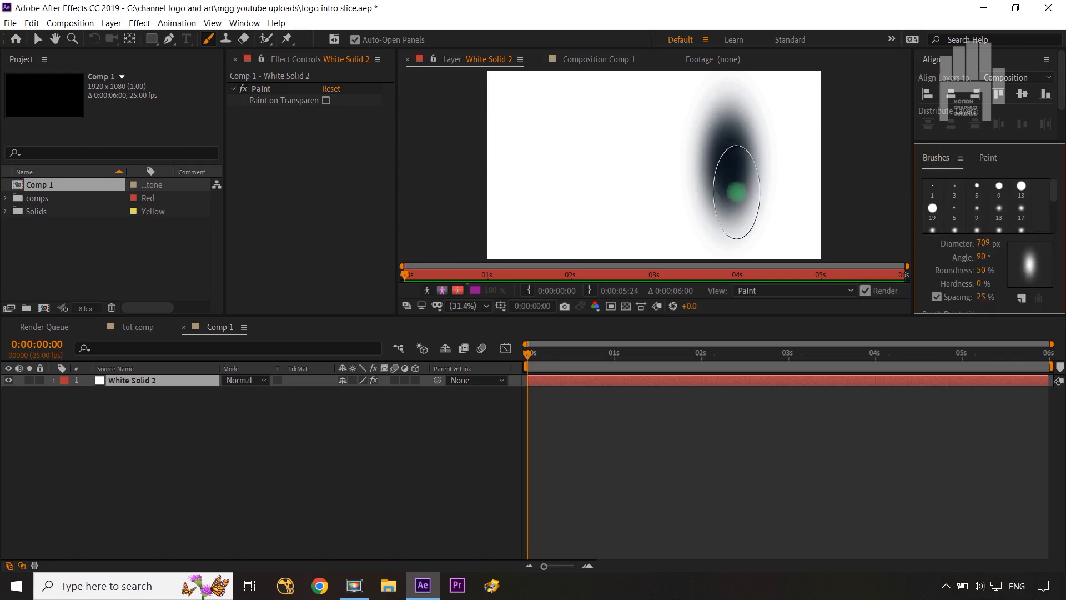
pyautogui.click(1002, 167)
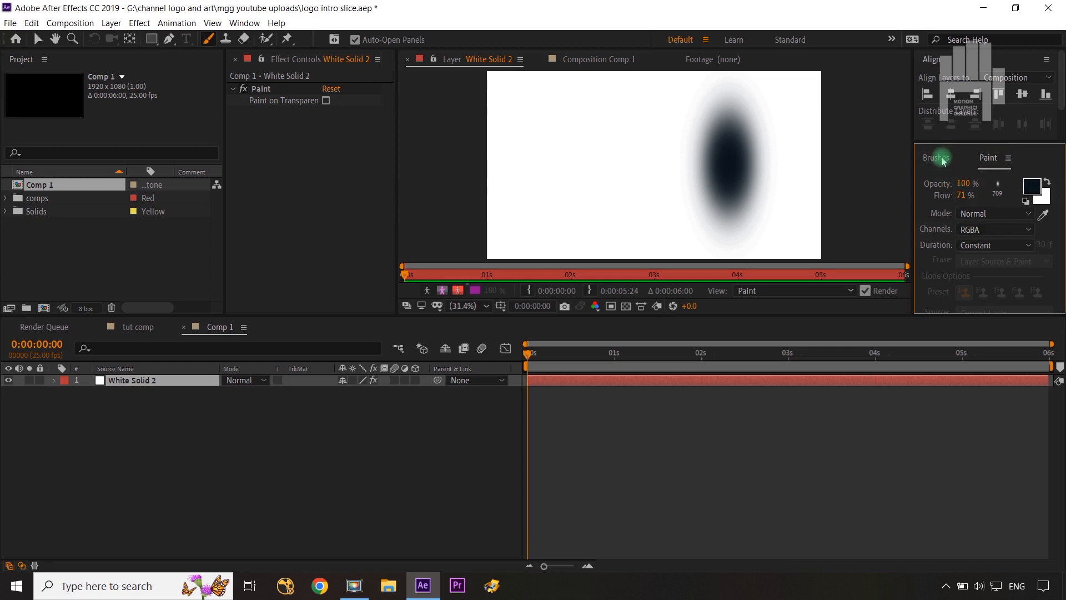
# - Turn on Paint on Transparent for the Paint effect on White Solid 2 in Comp 1
pyautogui.click(959, 163)
pyautogui.click(989, 158)
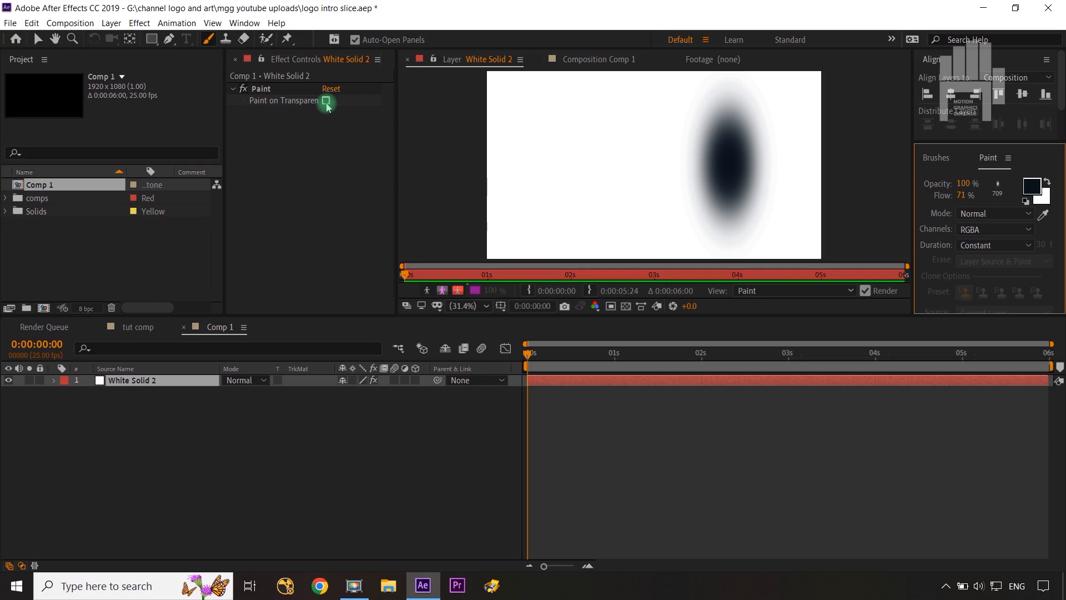
pyautogui.click(139, 326)
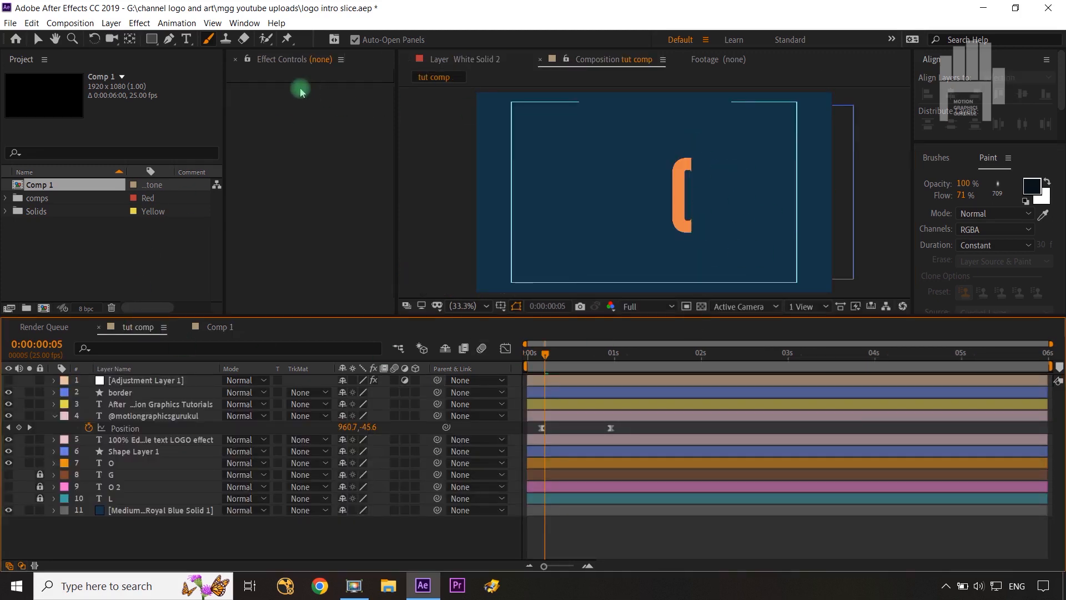
pyautogui.click(717, 61)
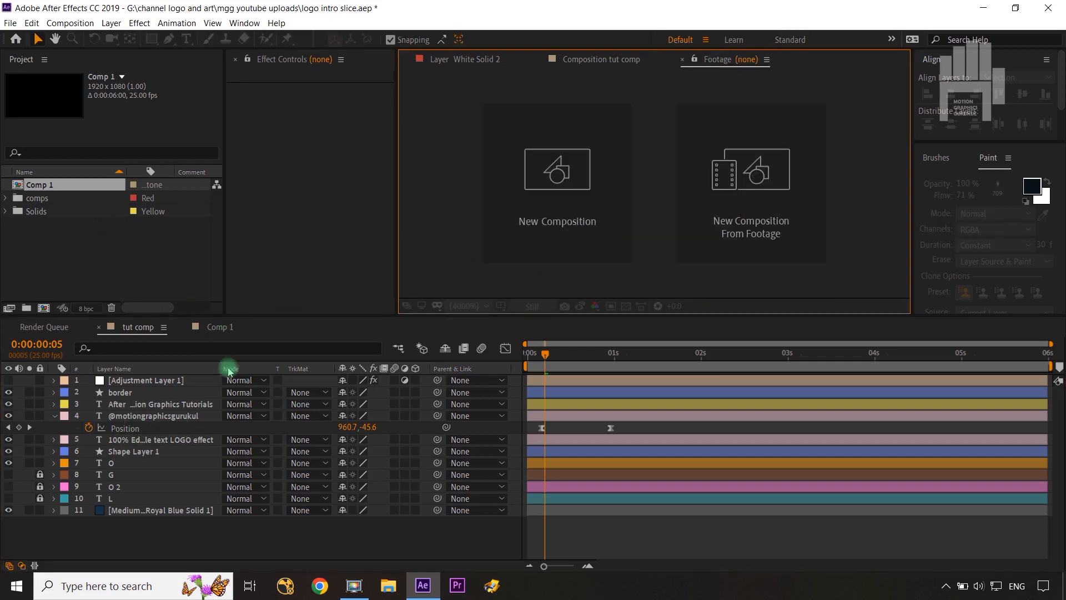
pyautogui.click(205, 326)
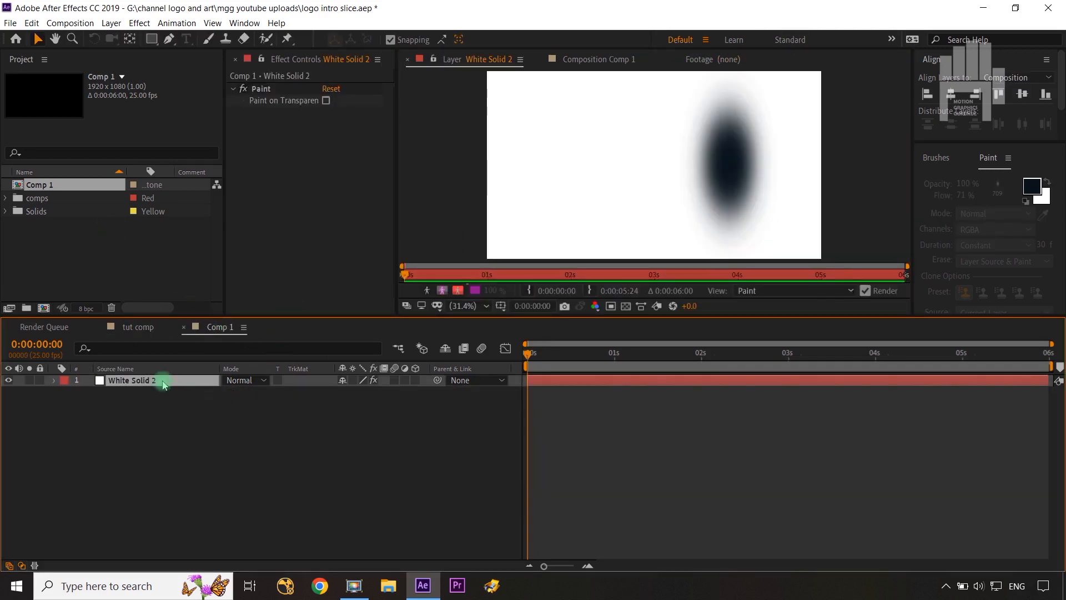
pyautogui.click(326, 100)
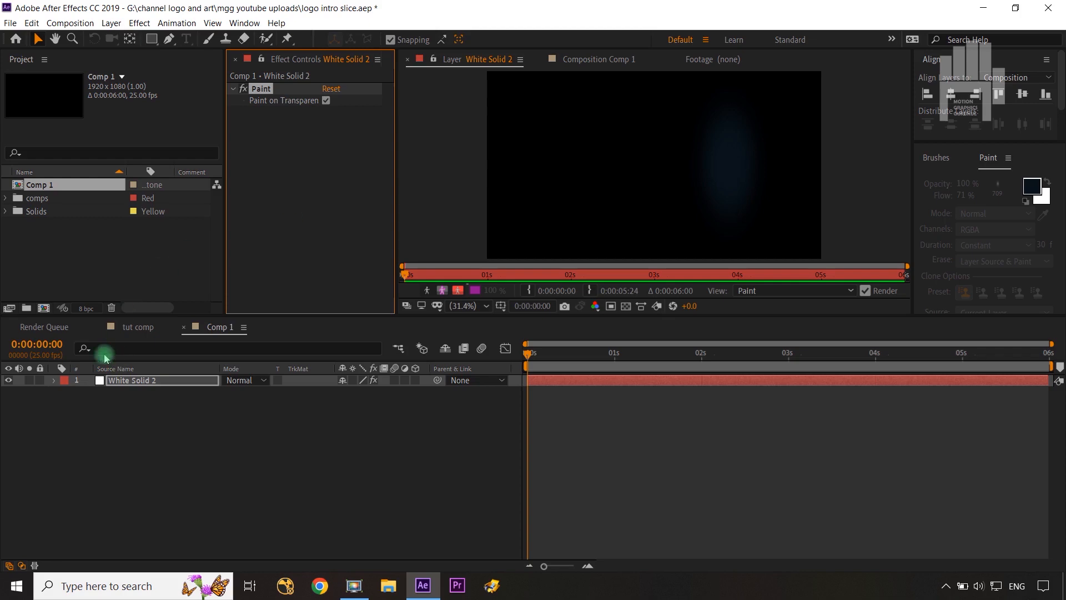
# - Return to tut comp, rename Comp 1 as shadow in the project, and move it into the comps folder
pyautogui.click(138, 329)
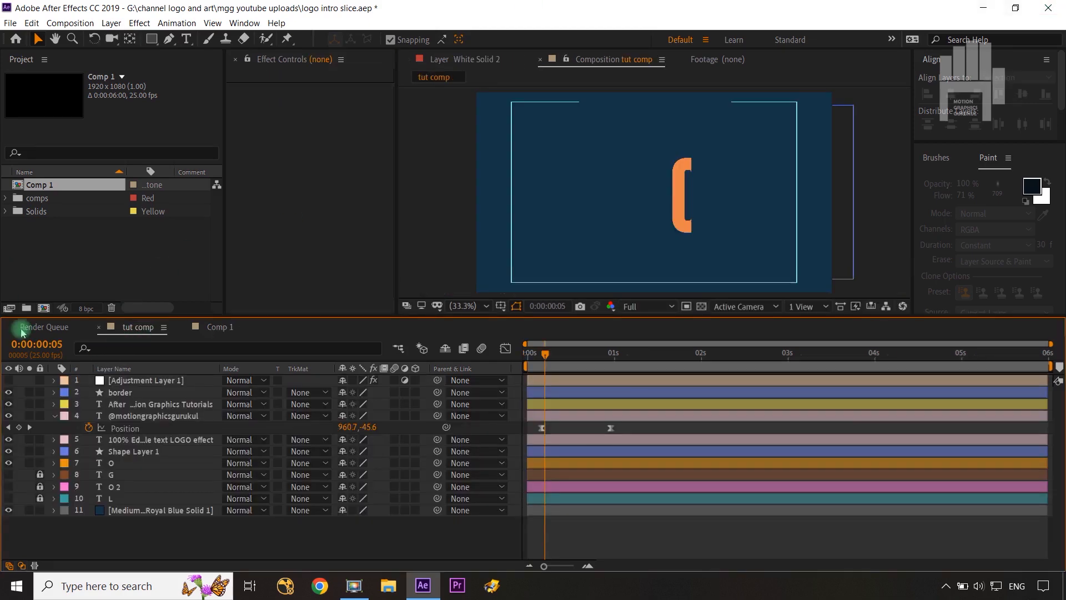
pyautogui.click(43, 191)
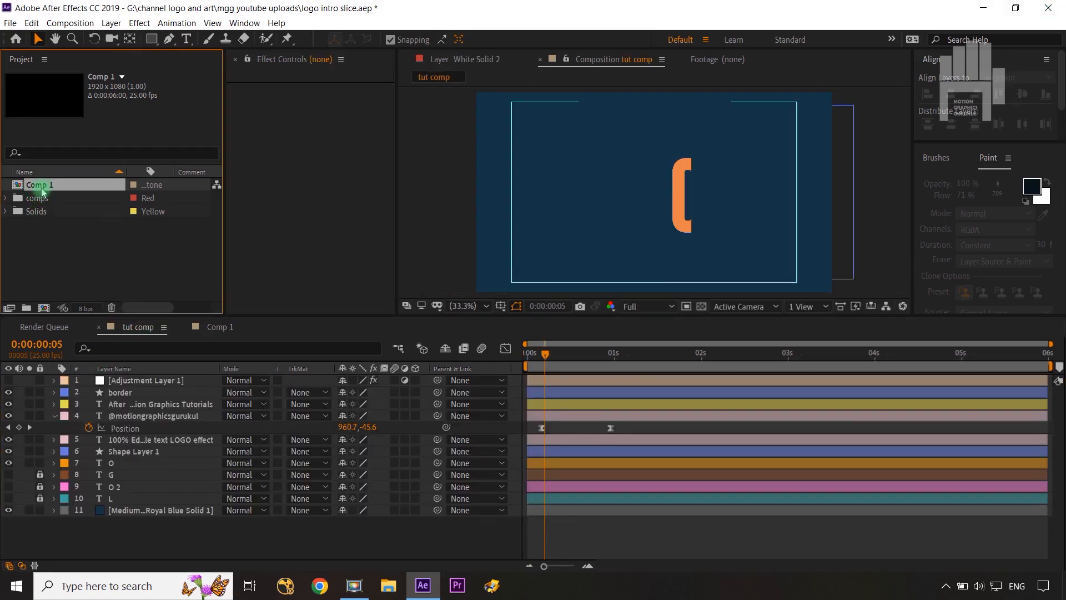
pyautogui.press('Return')
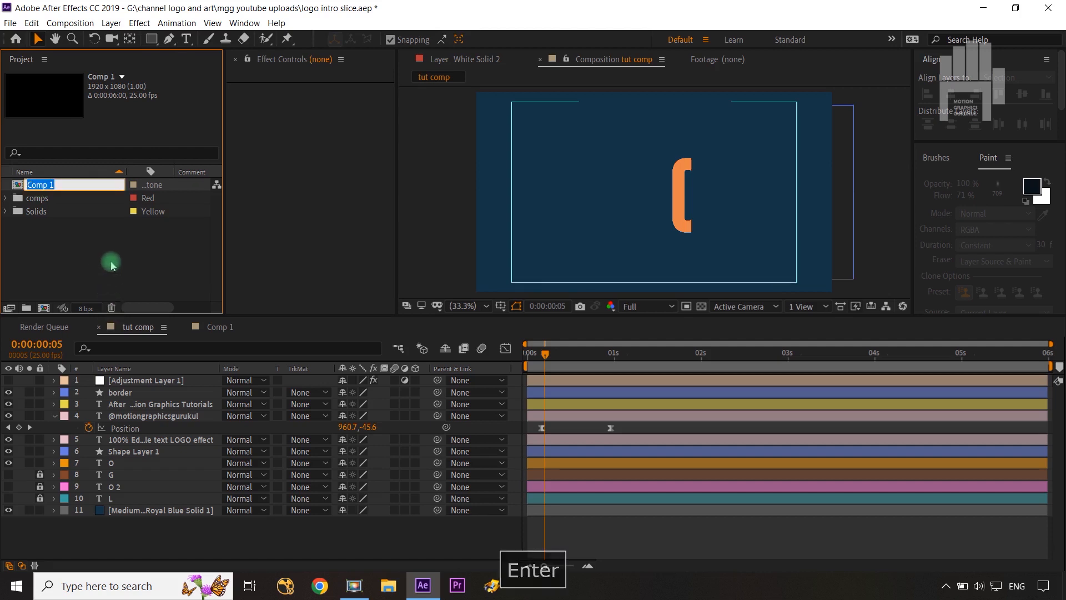
pyautogui.write('shadow')
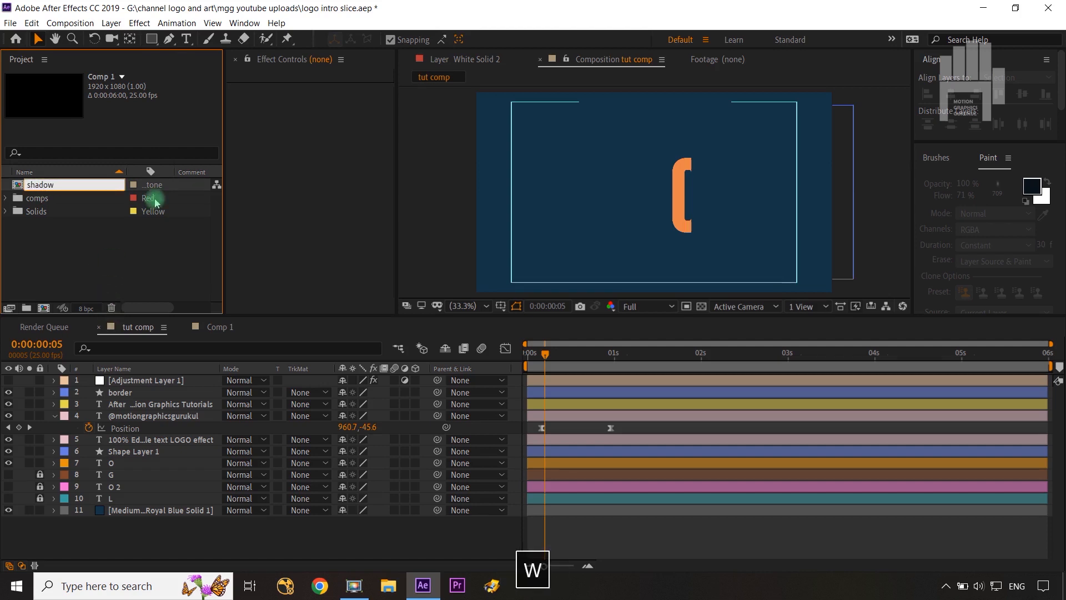
pyautogui.click(114, 236)
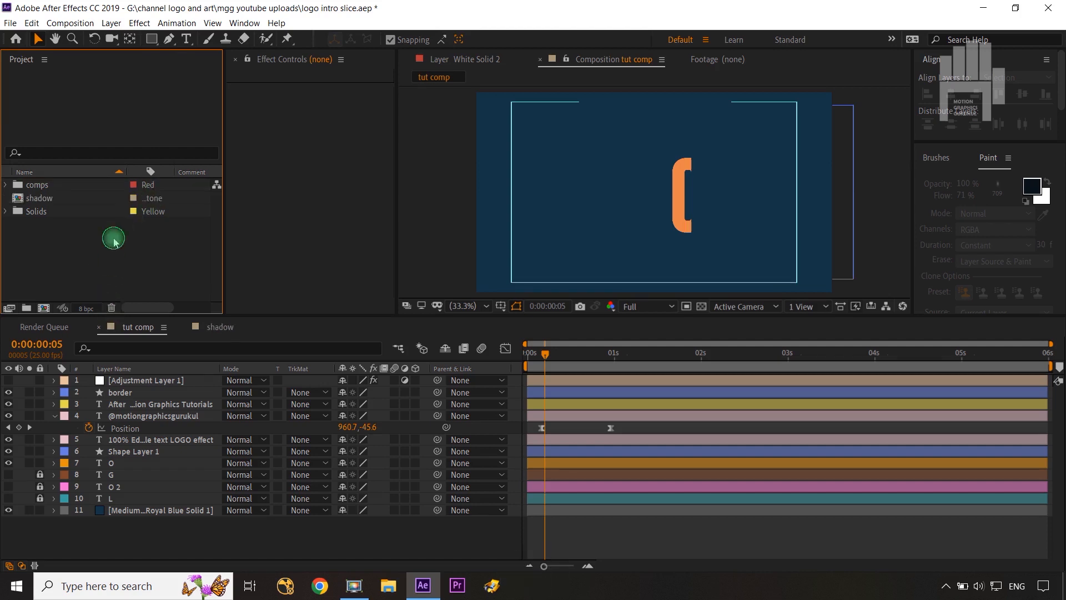
pyautogui.moveTo(40, 203); pyautogui.dragTo(32, 187)
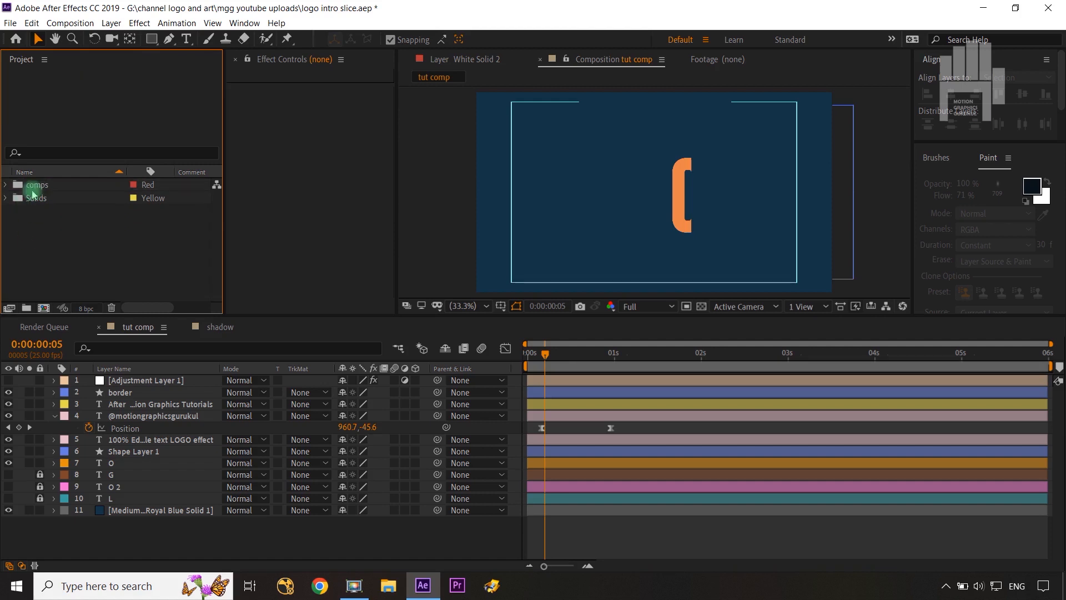
# - Add the shadow composition to tut comp between Shape Layer 1 and the O layer, then collapse the comps folder
pyautogui.click(7, 184)
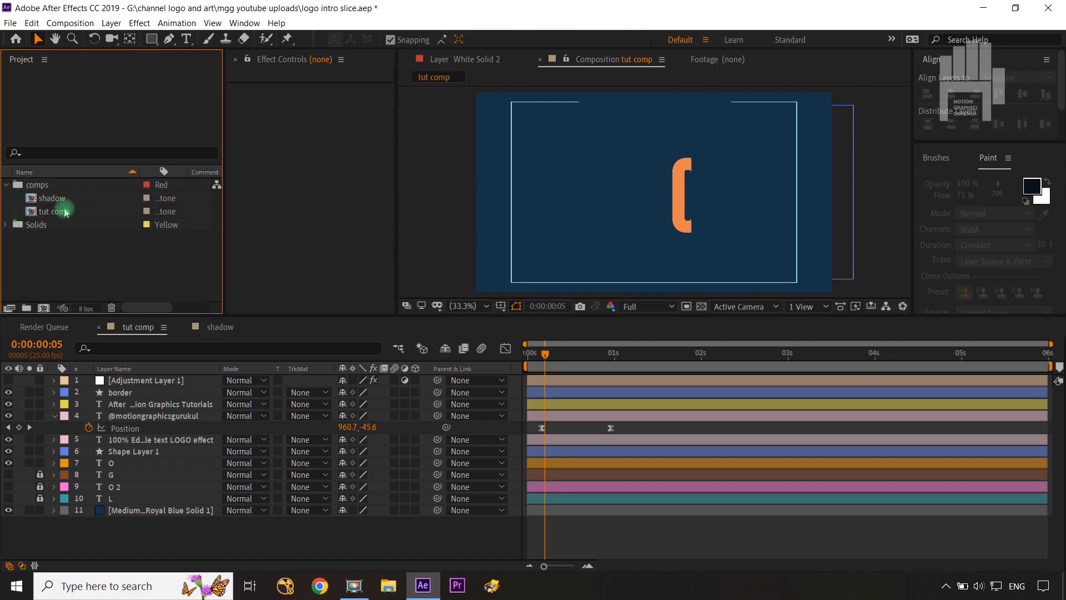
pyautogui.moveTo(56, 204); pyautogui.dragTo(136, 464)
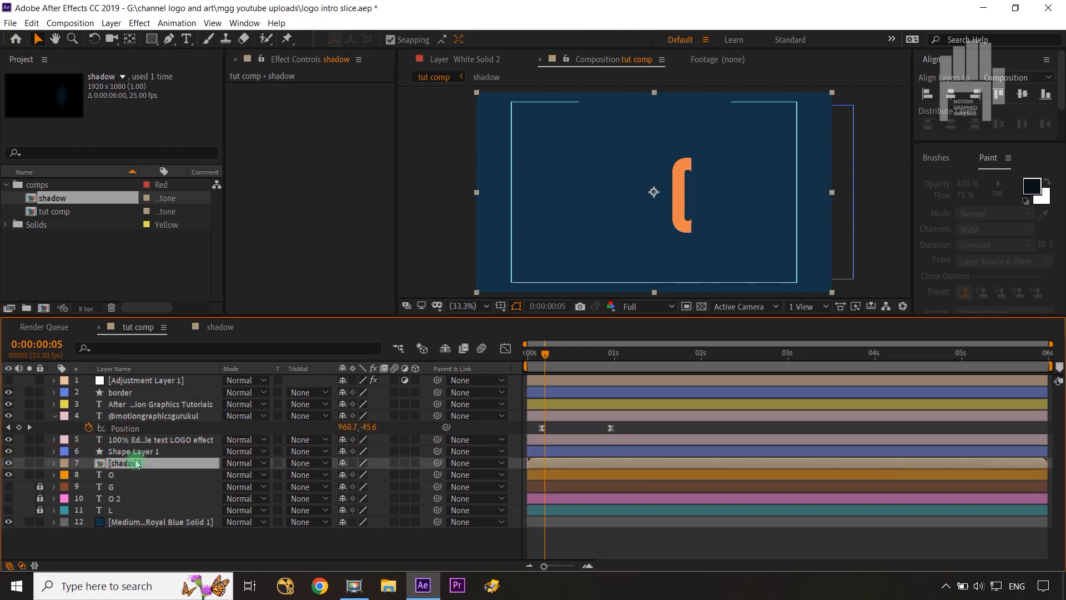
pyautogui.click(6, 185)
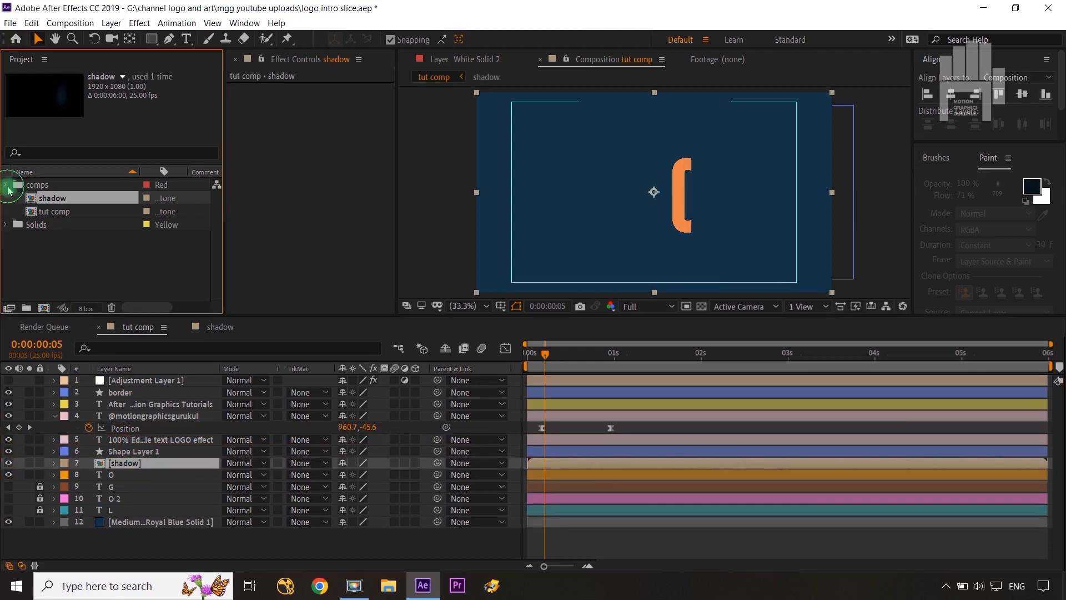
# - Rename Shape Layer 1 as "o - cover"
pyautogui.click(127, 452)
pyautogui.press('Return')
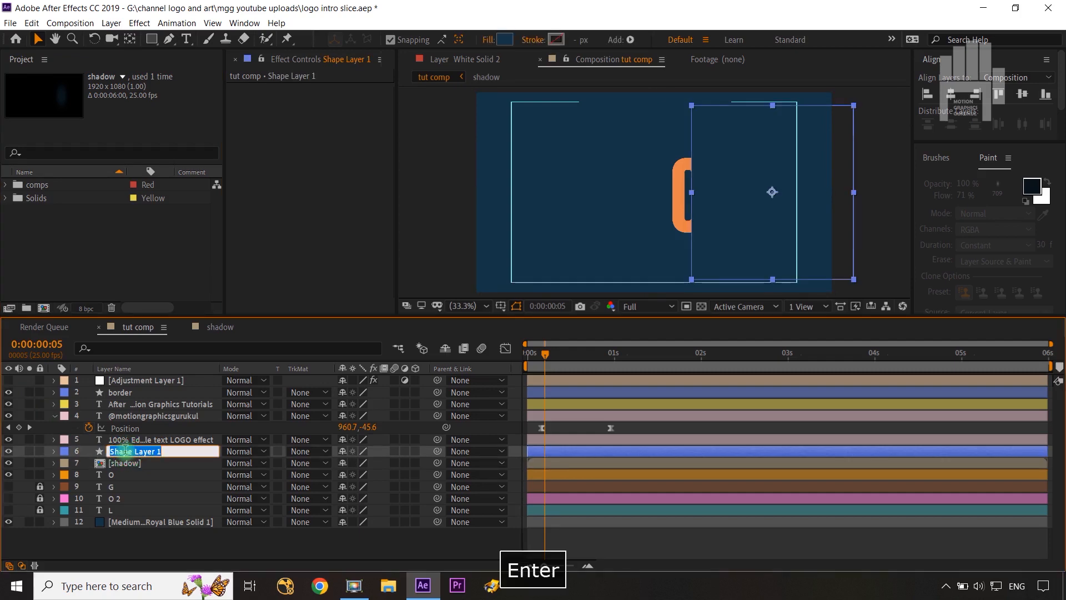
pyautogui.write('cover')
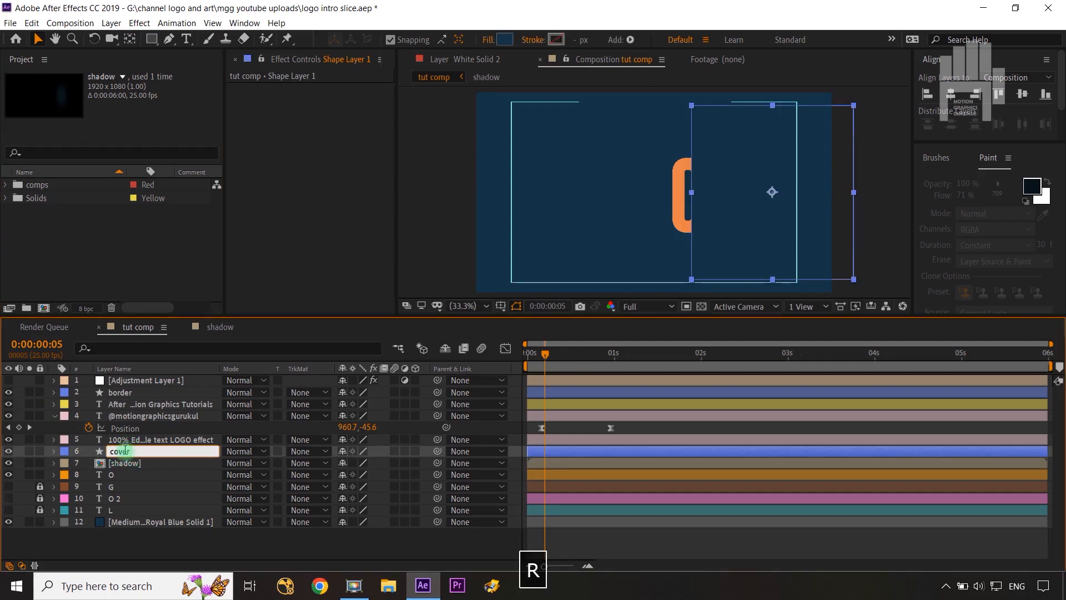
pyautogui.press('Left')
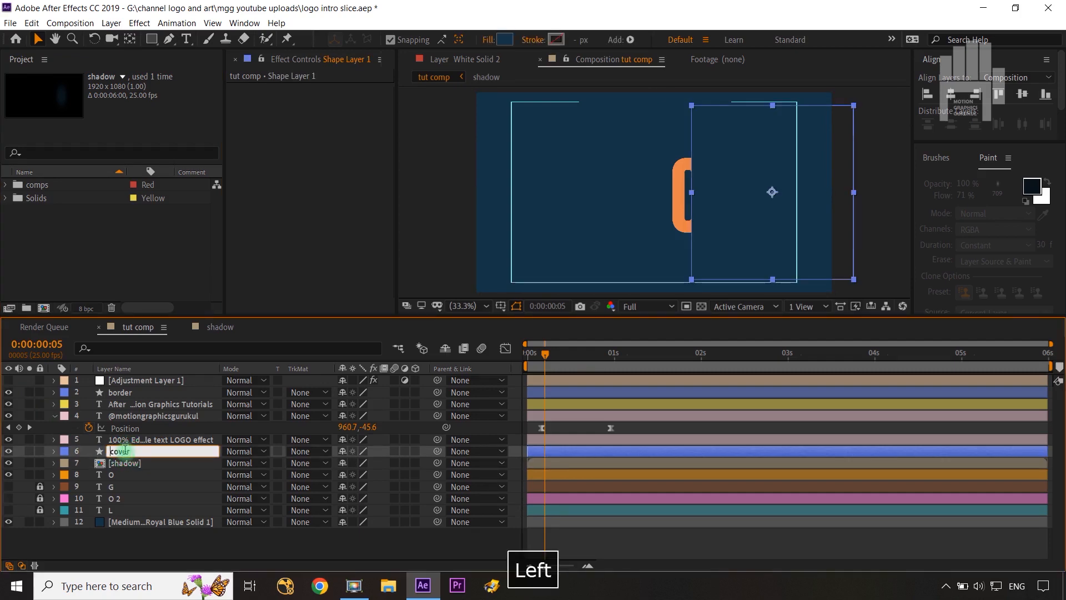
pyautogui.write('o -')
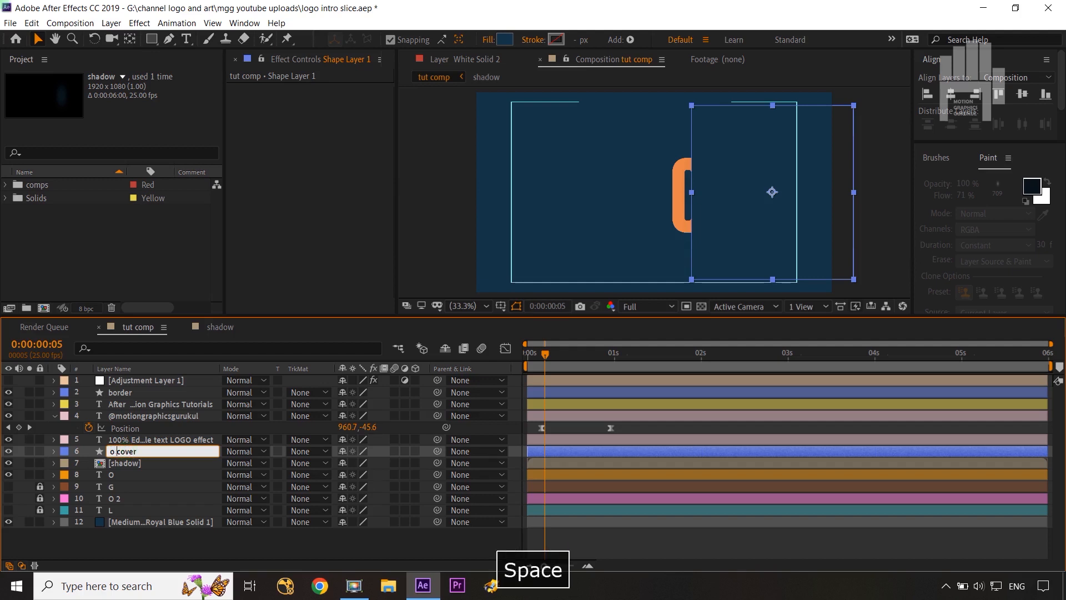
pyautogui.click(205, 542)
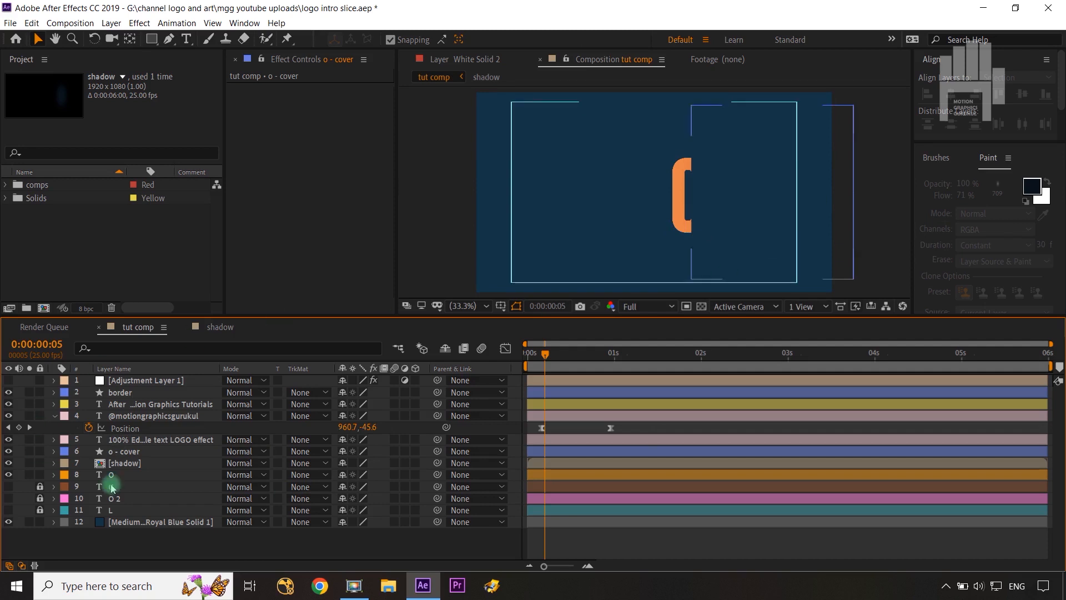
# - Set the shadow layer's position to 849.0, 540.0 so the dark dab falls across the O at the cover's edge
pyautogui.click(135, 464)
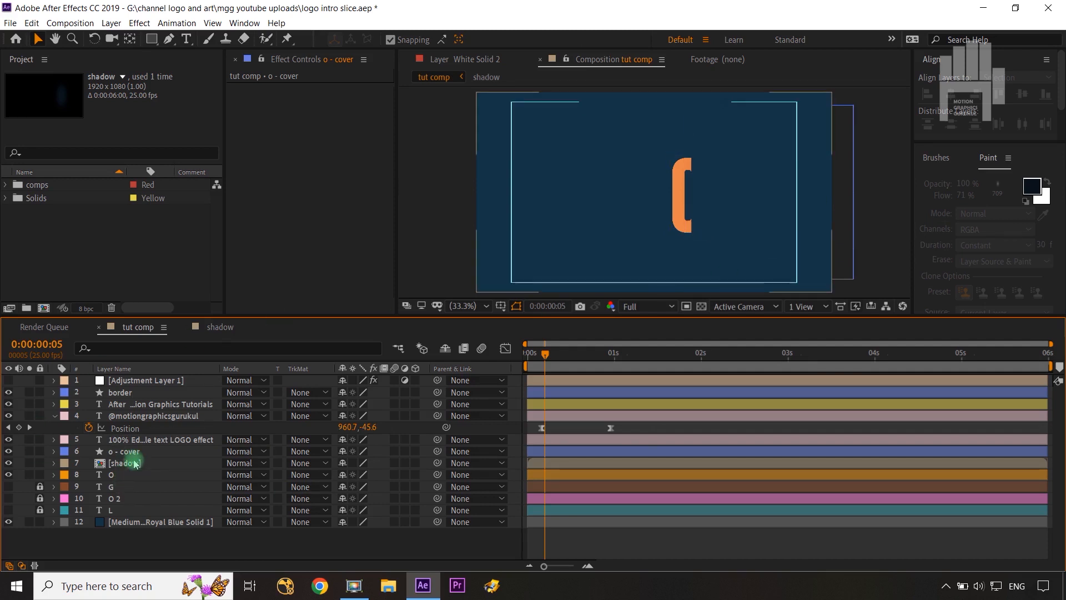
pyautogui.click(135, 464)
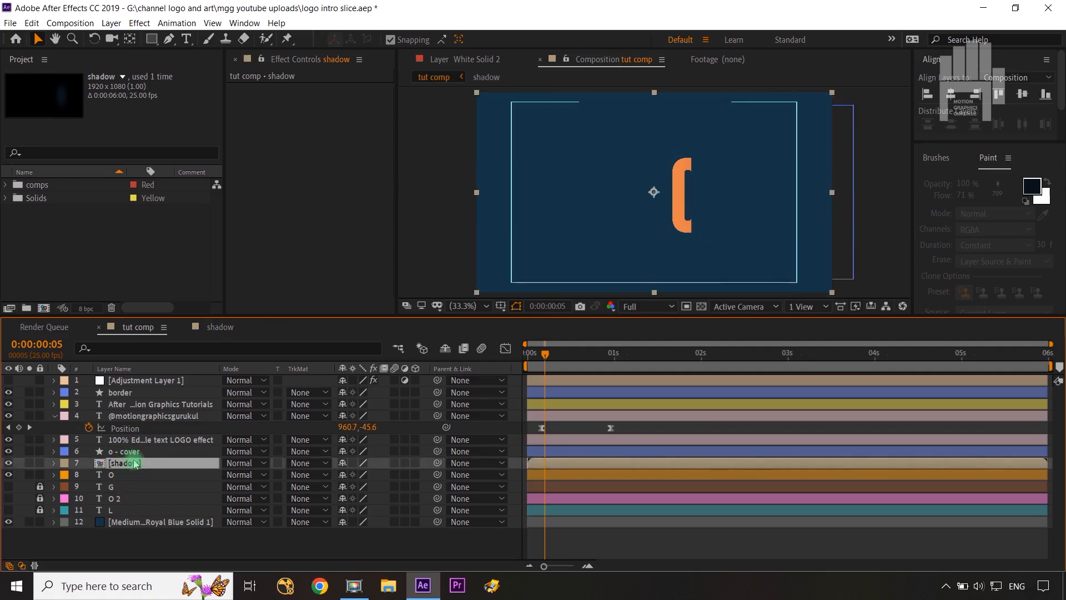
pyautogui.press('p')
pyautogui.moveTo(353, 475); pyautogui.dragTo(279, 487)
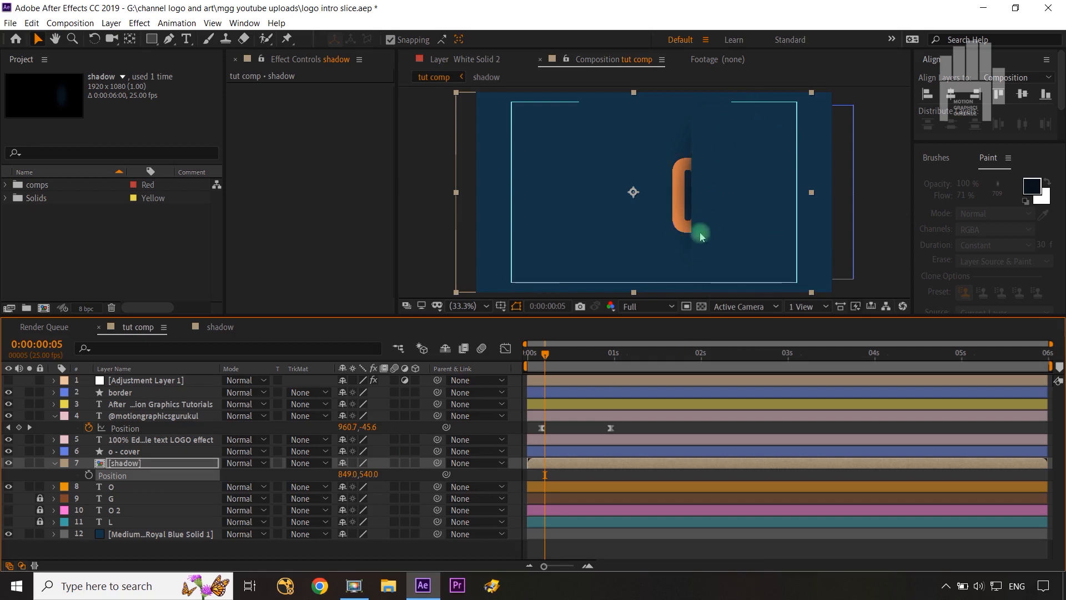
# - Draw a rectangular mask on the shadow layer just right of the O's cut edge and invert it
pyautogui.click(134, 464)
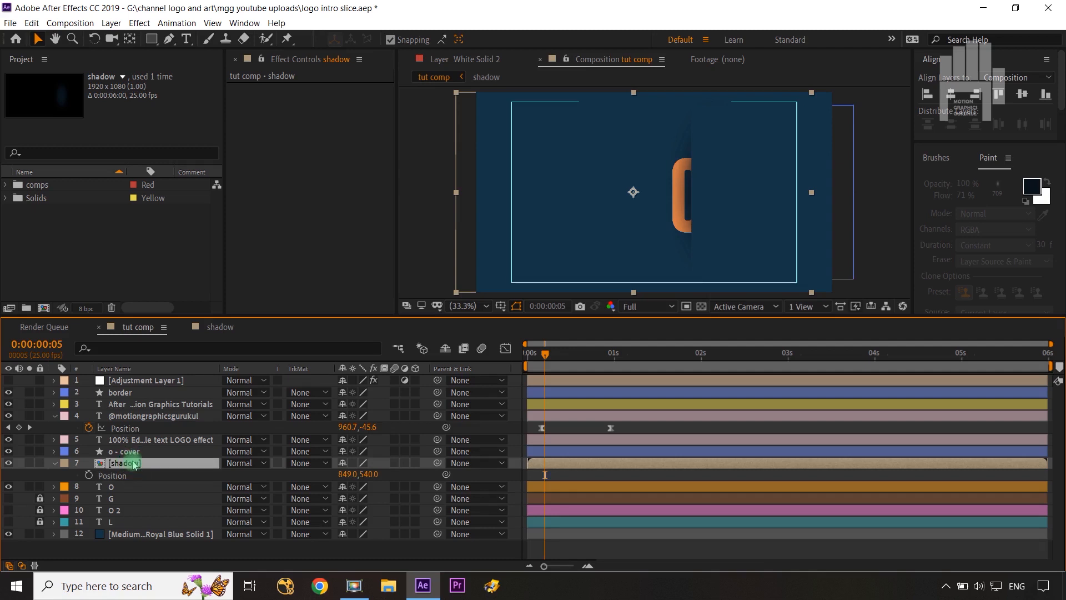
pyautogui.click(153, 41)
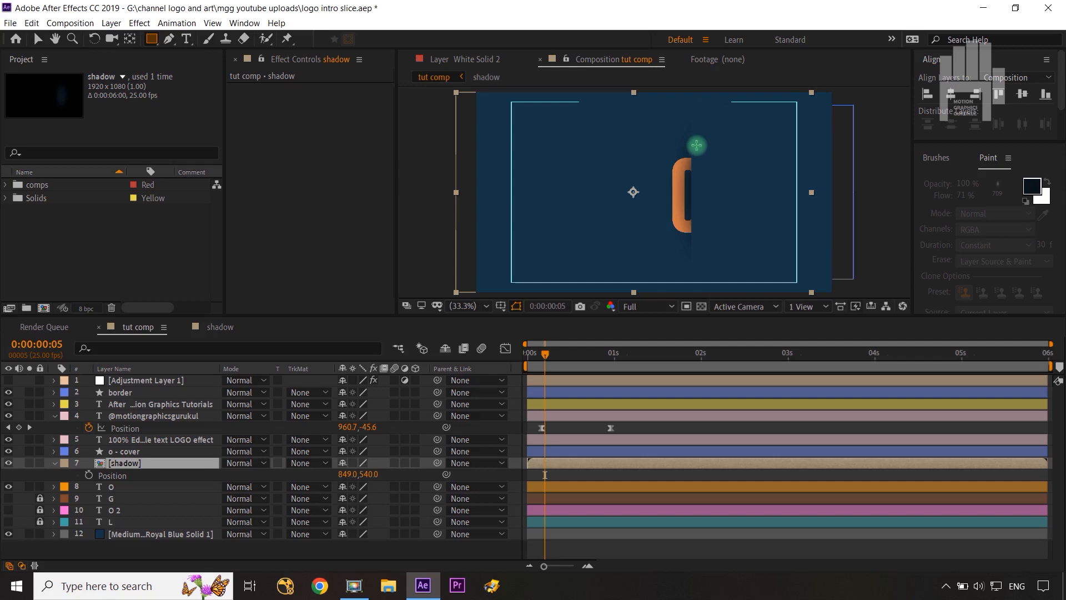
pyautogui.moveTo(696, 145); pyautogui.dragTo(769, 245)
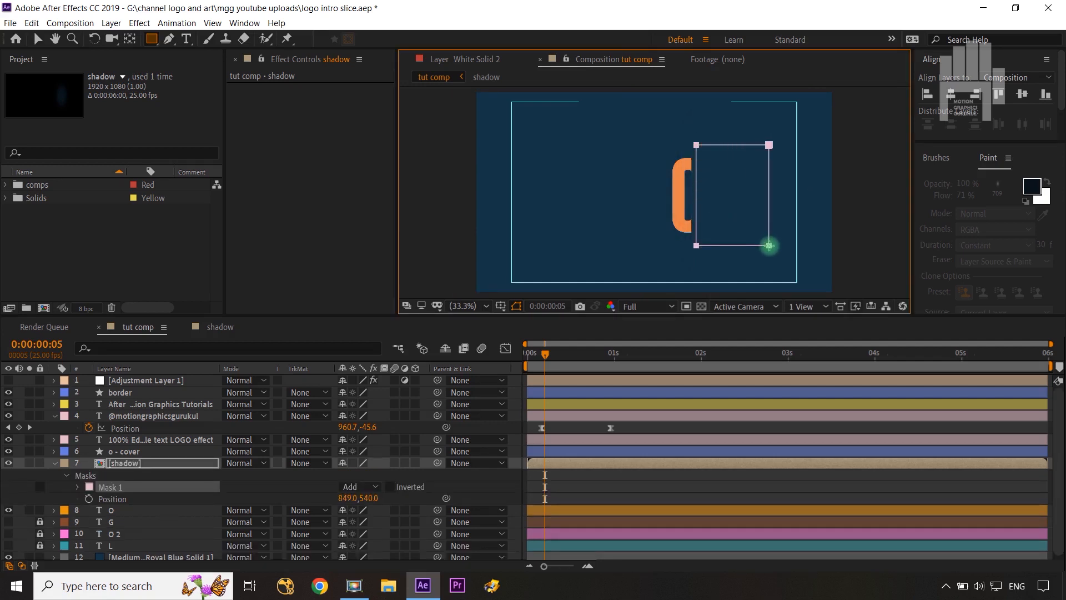
pyautogui.click(393, 487)
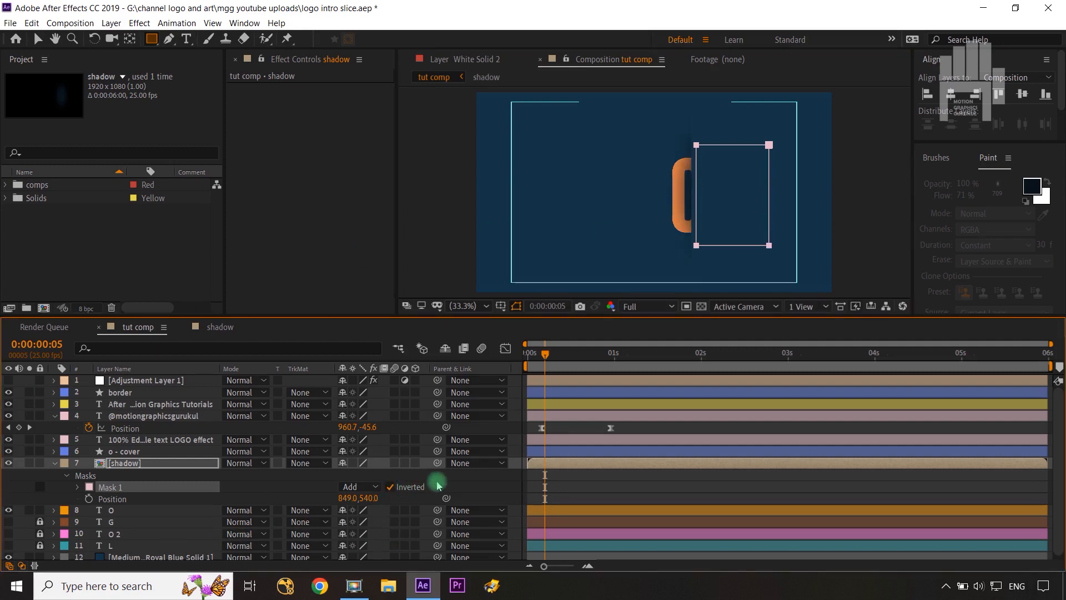
pyautogui.click(468, 482)
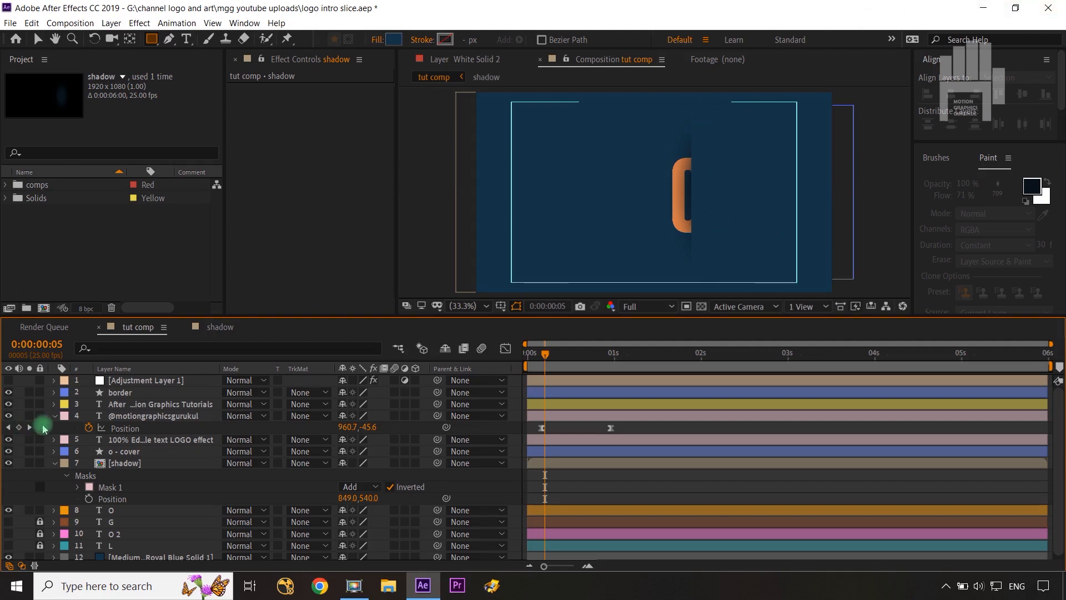
pyautogui.click(54, 416)
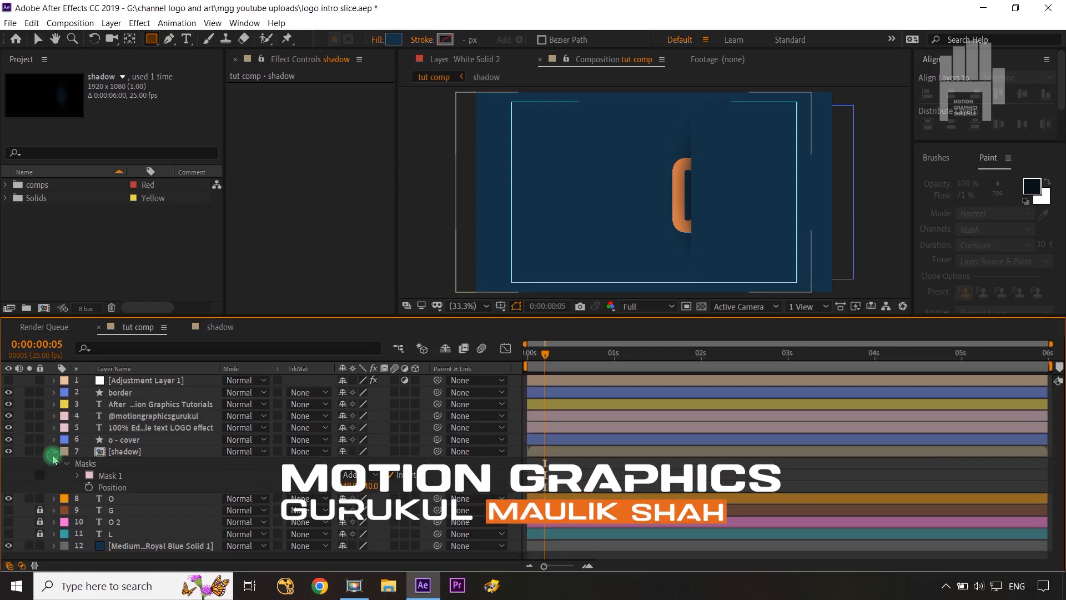
pyautogui.click(54, 451)
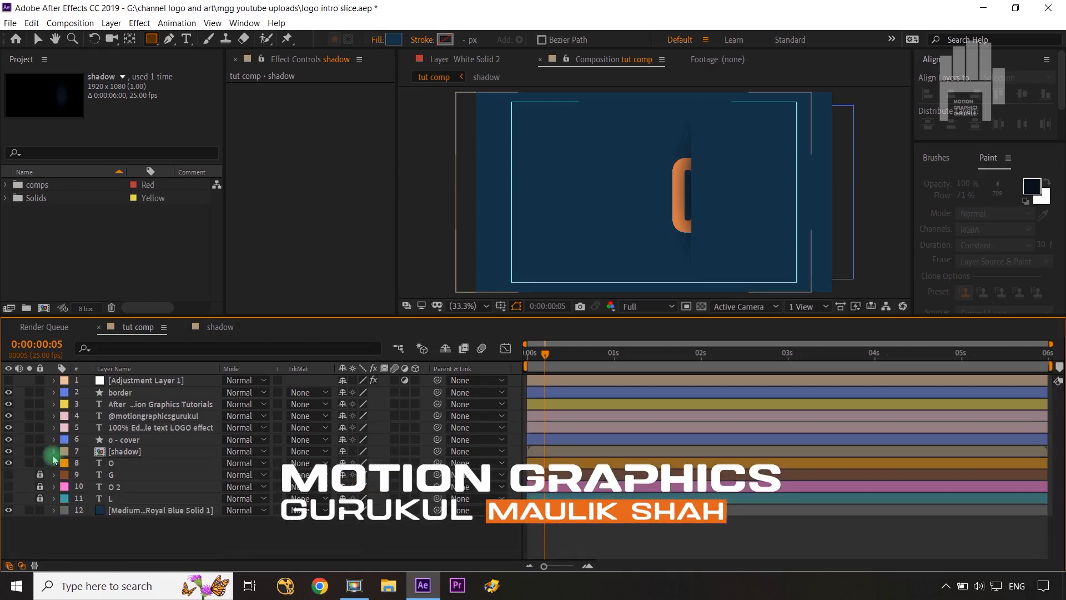
pyautogui.click(125, 465)
# - Pre-compose the o - cover and shadow layers together as "shadow+cover comp", moving all attributes into it
pyautogui.click(128, 439)
pyautogui.keyDown('ctrl'); pyautogui.click(147, 452); pyautogui.keyUp('ctrl')
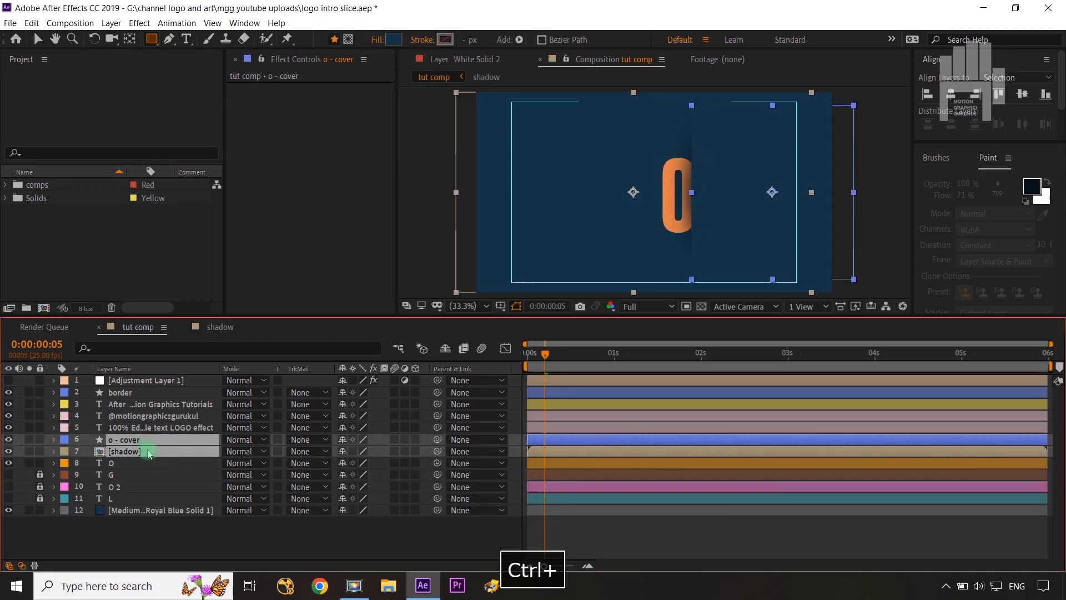
pyautogui.hotkey('ctrl', 'shift', 'c')
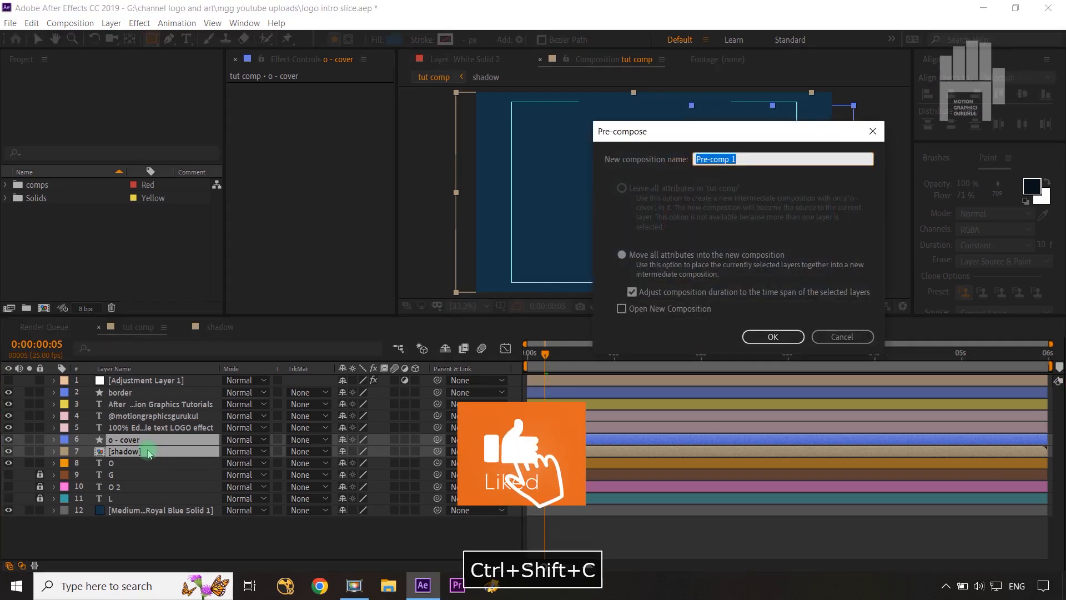
pyautogui.write('sho')
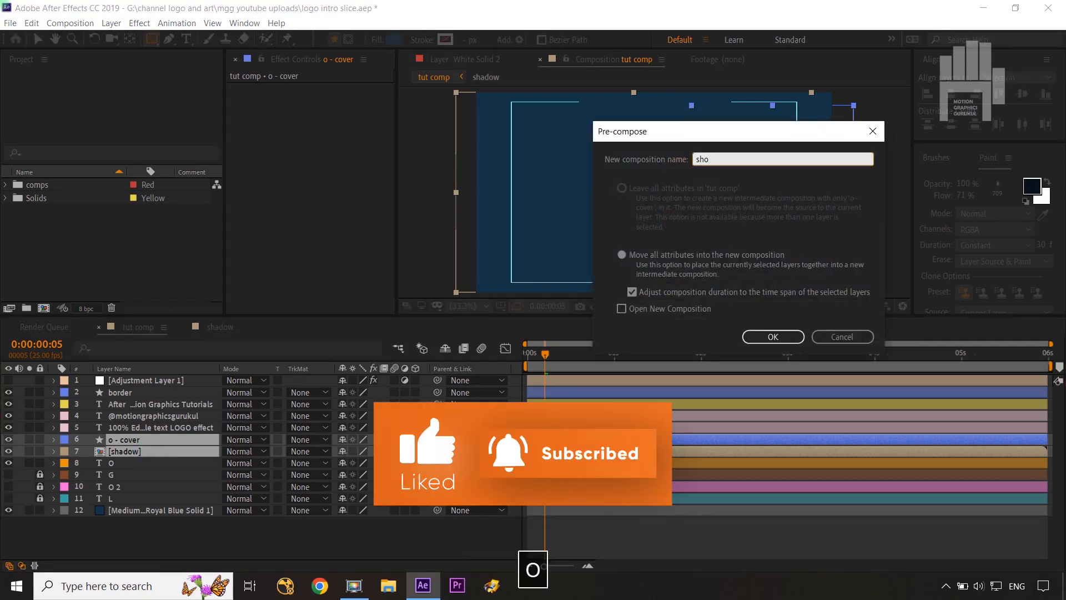
pyautogui.write('d')
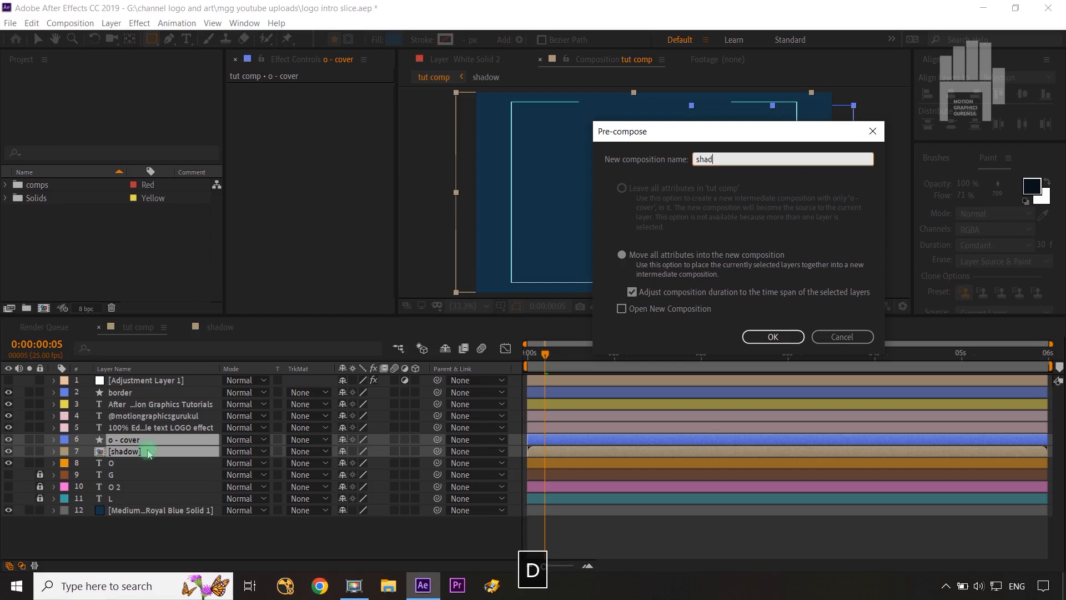
pyautogui.write('ow')
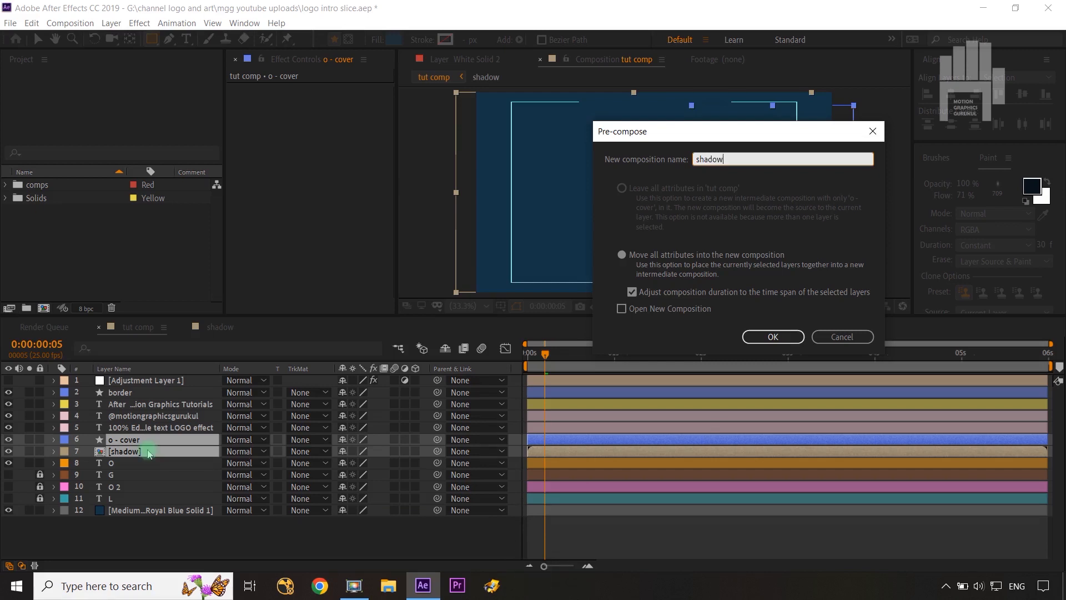
pyautogui.write('+cover comp')
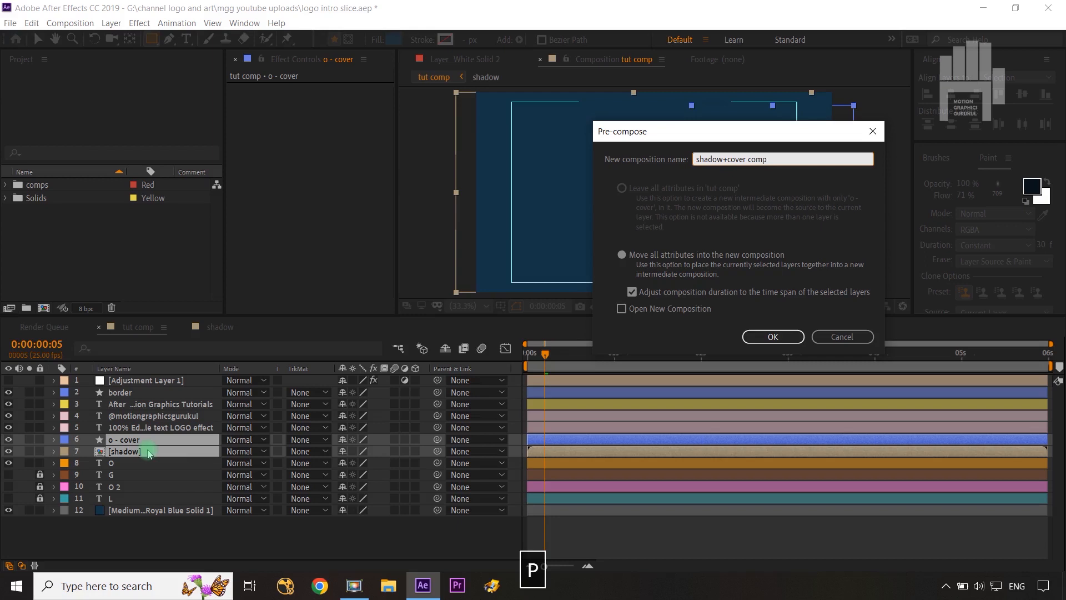
pyautogui.click(762, 337)
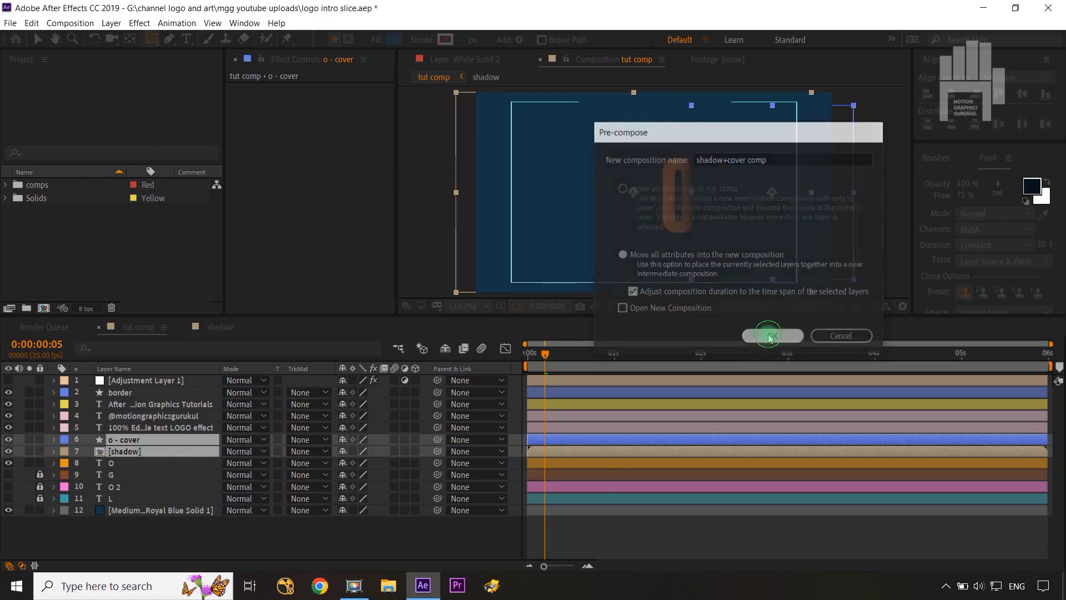
# - Duplicate shadow+cover comp with the O letter beneath the originals, positioning the copies at 825.0, 540.0 and 961.4, 747.5
pyautogui.click(301, 517)
pyautogui.click(158, 441)
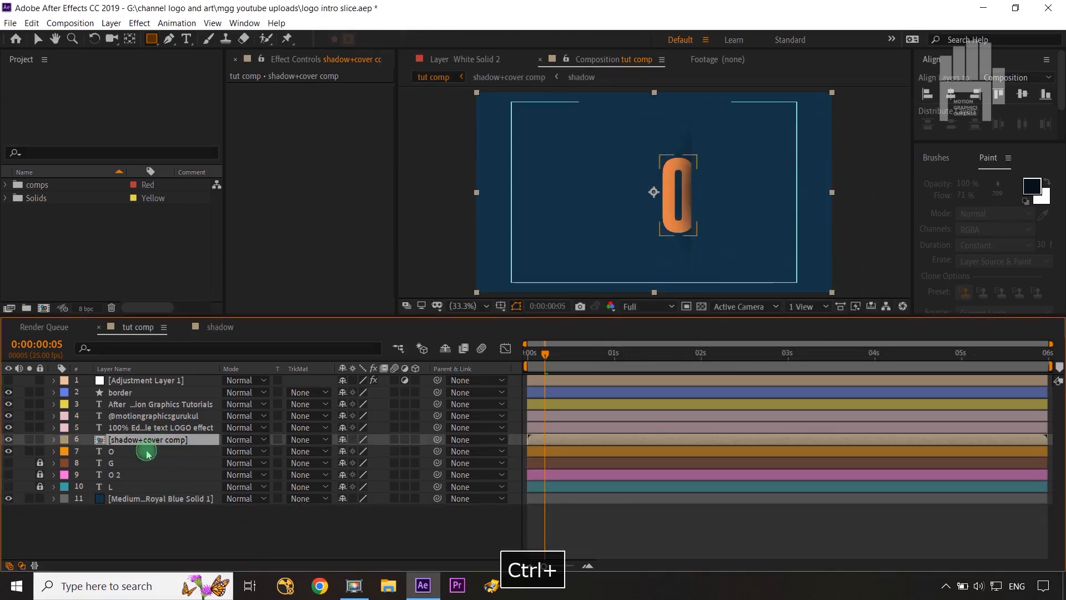
pyautogui.keyDown('ctrl'); pyautogui.click(143, 452); pyautogui.keyUp('ctrl')
pyautogui.hotkey('ctrl', 'd')
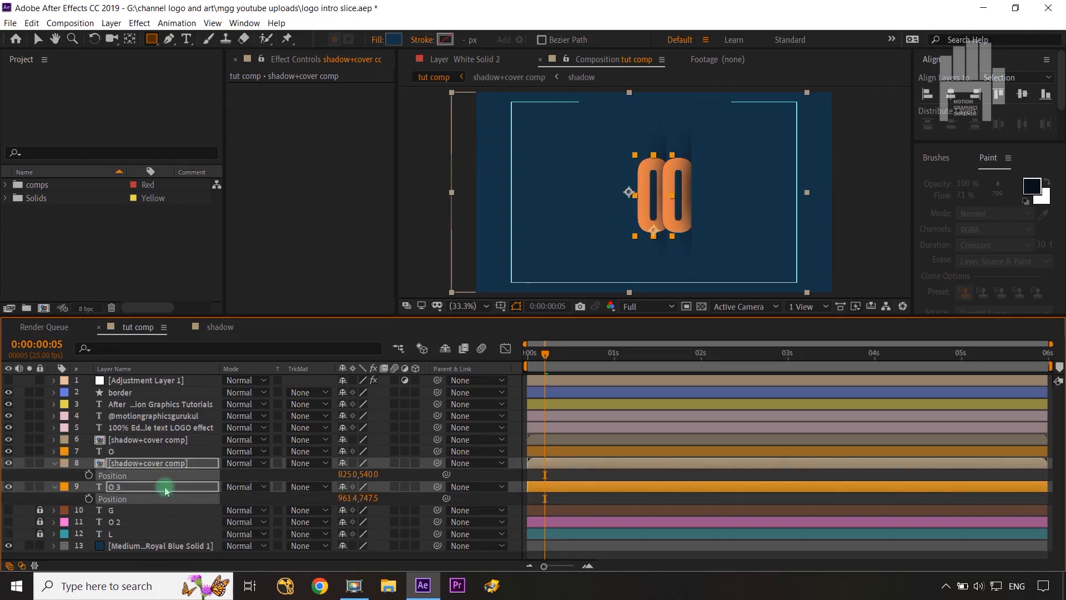
# - Duplicate the letter and cover pair for the remaining letters, shifting each copy left and editing the text to spell LOGO in alternating white and orange-brown
pyautogui.hotkey('ctrl', 'd')
pyautogui.hotkey('ctrl', 't')
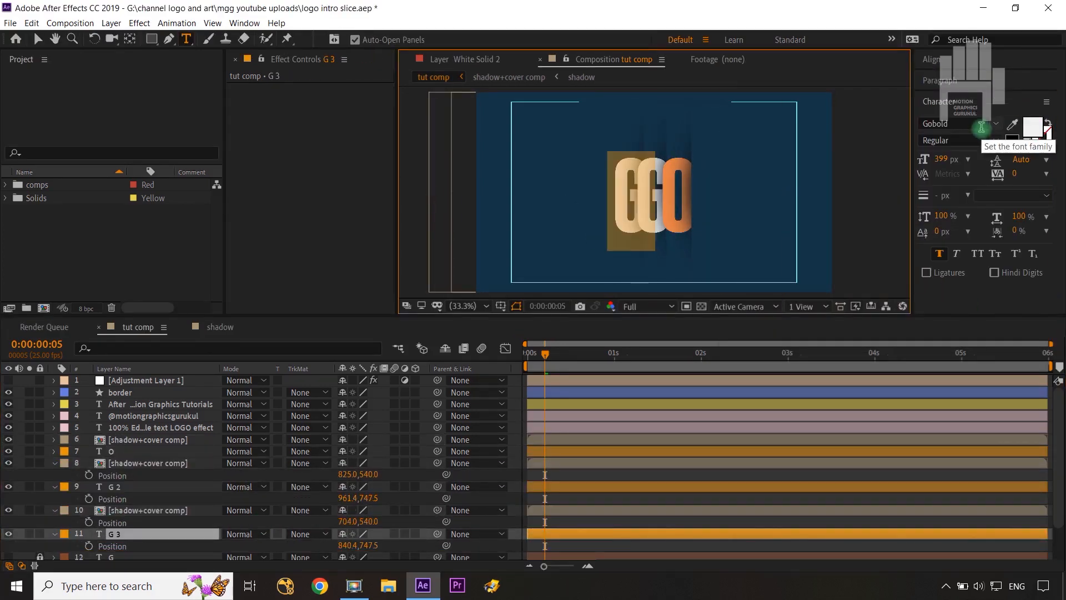
pyautogui.moveTo(349, 546); pyautogui.dragTo(340, 560)
pyautogui.hotkey('ctrl', 'd')
pyautogui.doubleClick(115, 517)
pyautogui.write('L 2')
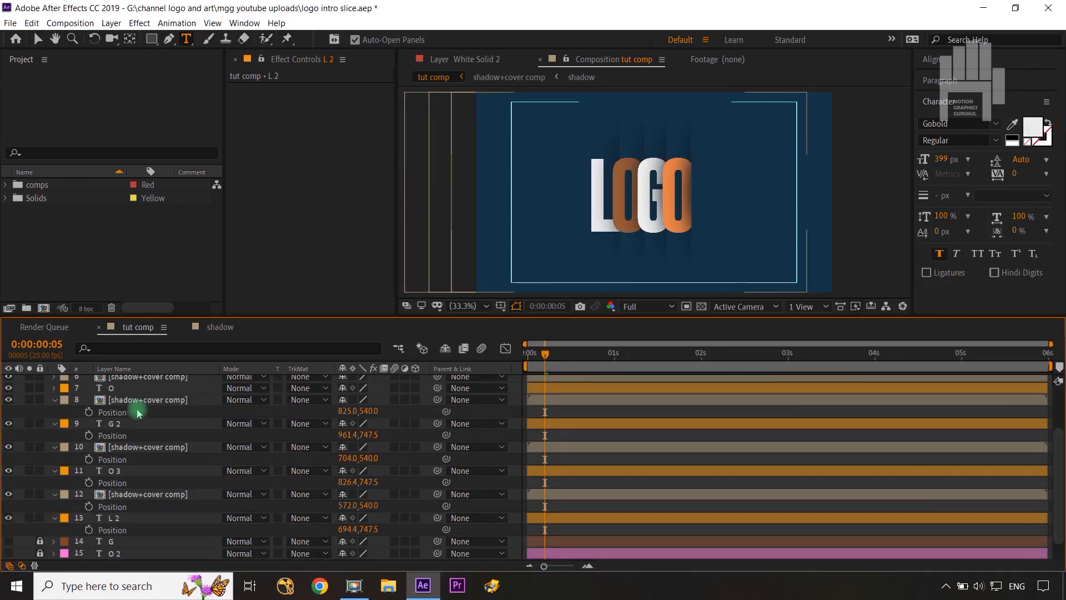
# - Lower the G and L letters together with their shadow covers below the two O letters
pyautogui.click(148, 400)
pyautogui.keyDown('shift'); pyautogui.click(115, 424); pyautogui.keyUp('shift')
pyautogui.moveTo(369, 412); pyautogui.dragTo(393, 411)
pyautogui.click(147, 495)
pyautogui.moveTo(369, 506); pyautogui.dragTo(393, 506)
# - Shift all four letter and cover pairs together at 0:00:02:07, placing the last O at 1170.4, 735.5 and its cover at 1034.0, 528.0
pyautogui.keyDown('shift'); pyautogui.click(147, 377); pyautogui.keyUp('shift')
pyautogui.press('p')
pyautogui.moveTo(347, 392); pyautogui.dragTo(388, 392)
pyautogui.click(725, 354)
pyautogui.moveTo(372, 392); pyautogui.dragTo(366, 392)
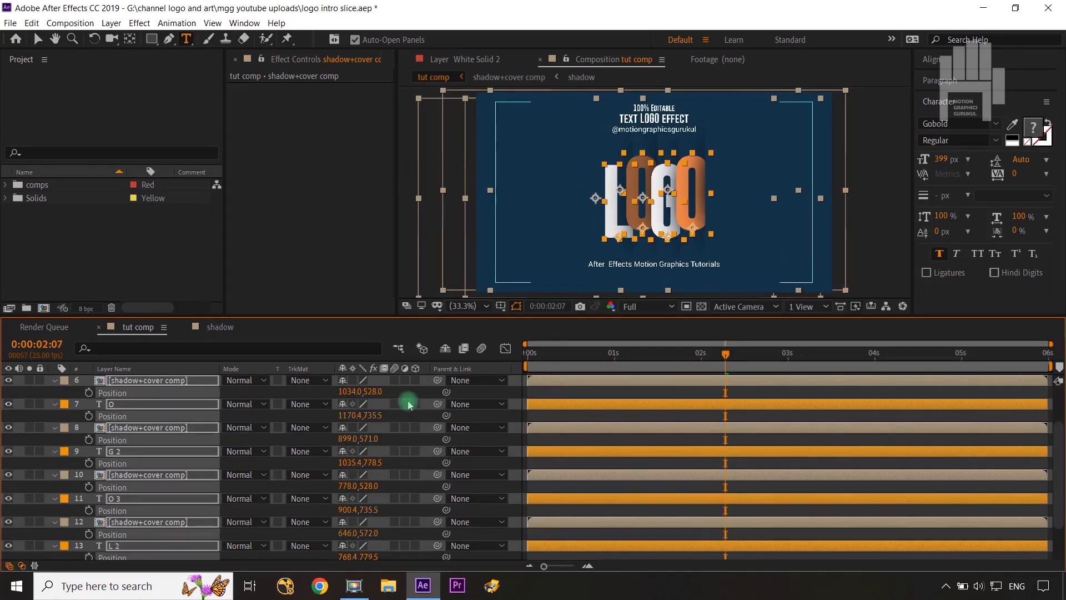
pyautogui.click(493, 393)
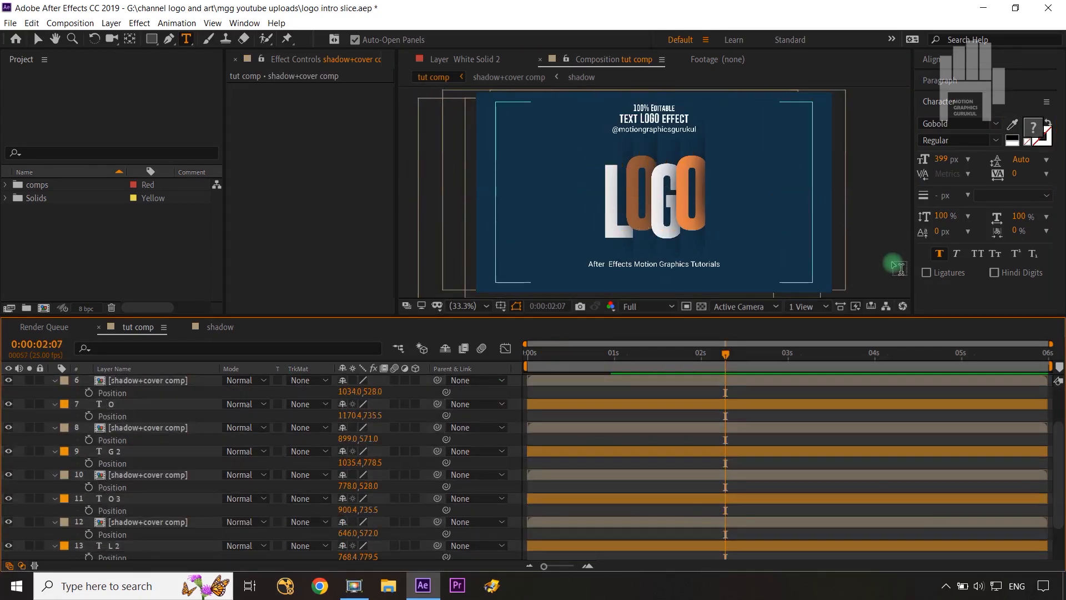
# - Inspect the shadow comp, then open the topmost shadow+cover comp and turn on its transparency grid
pyautogui.press('v')
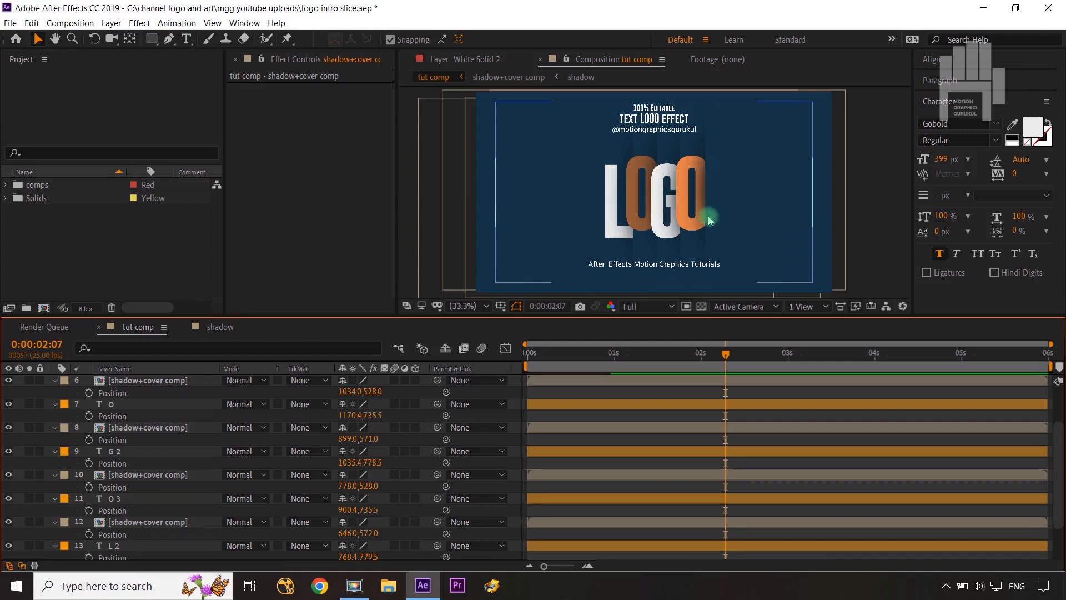
pyautogui.click(220, 327)
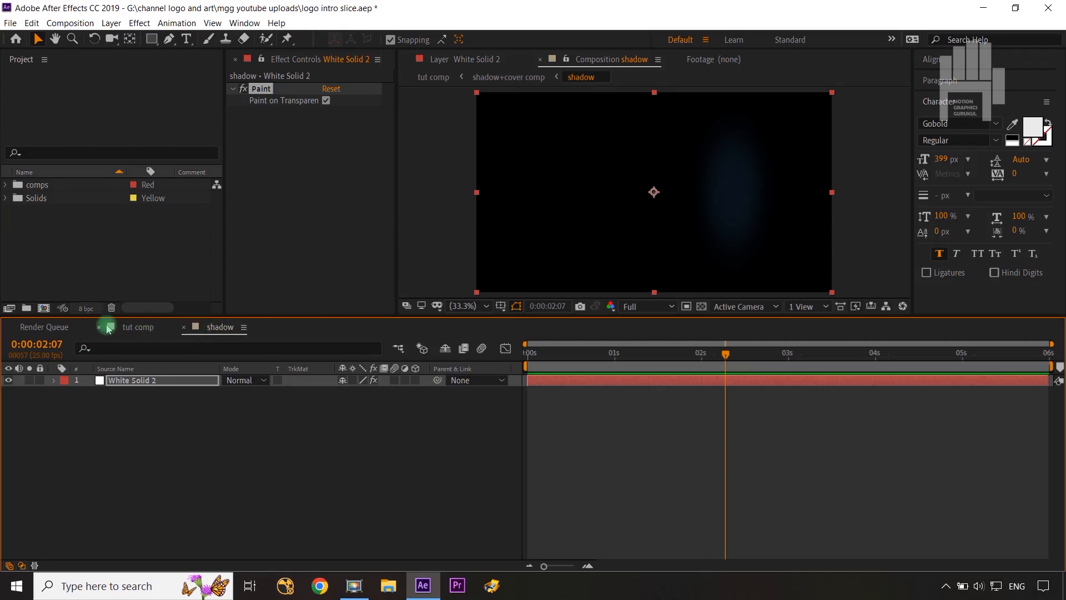
pyautogui.click(132, 327)
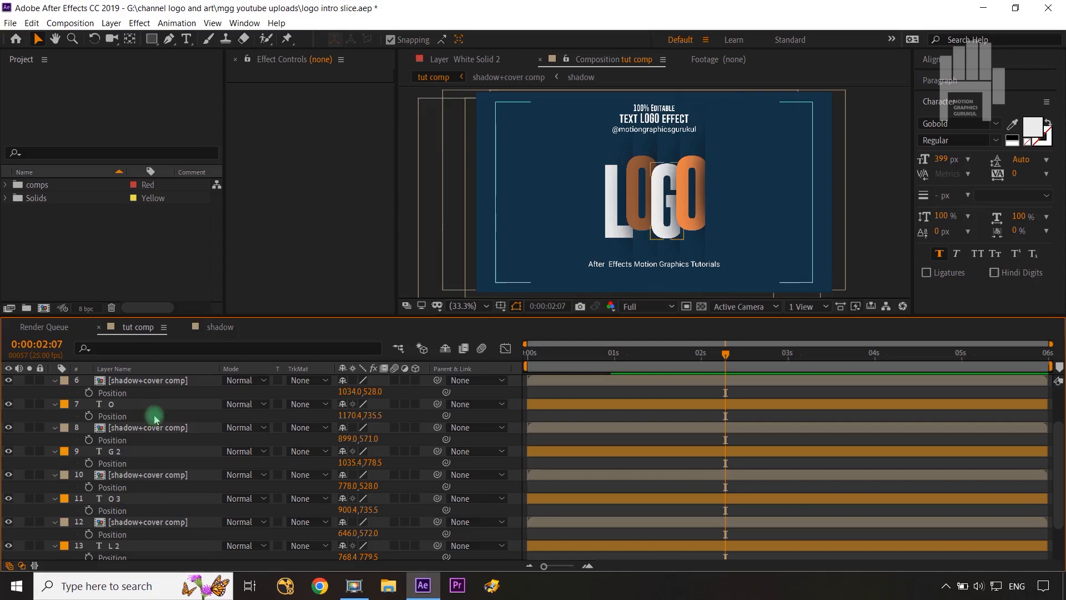
pyautogui.doubleClick(143, 382)
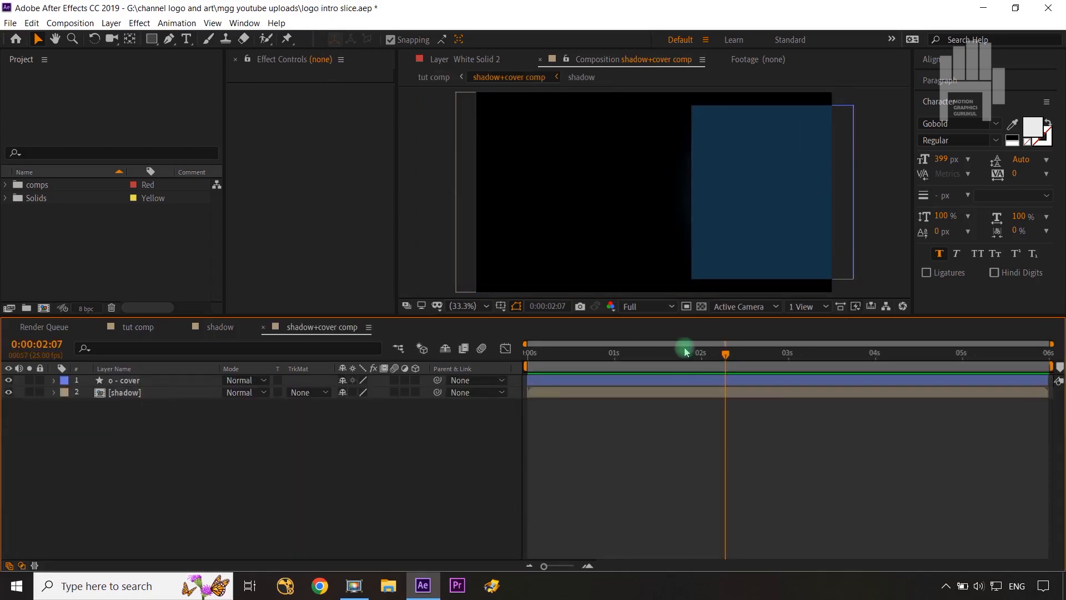
pyautogui.click(701, 307)
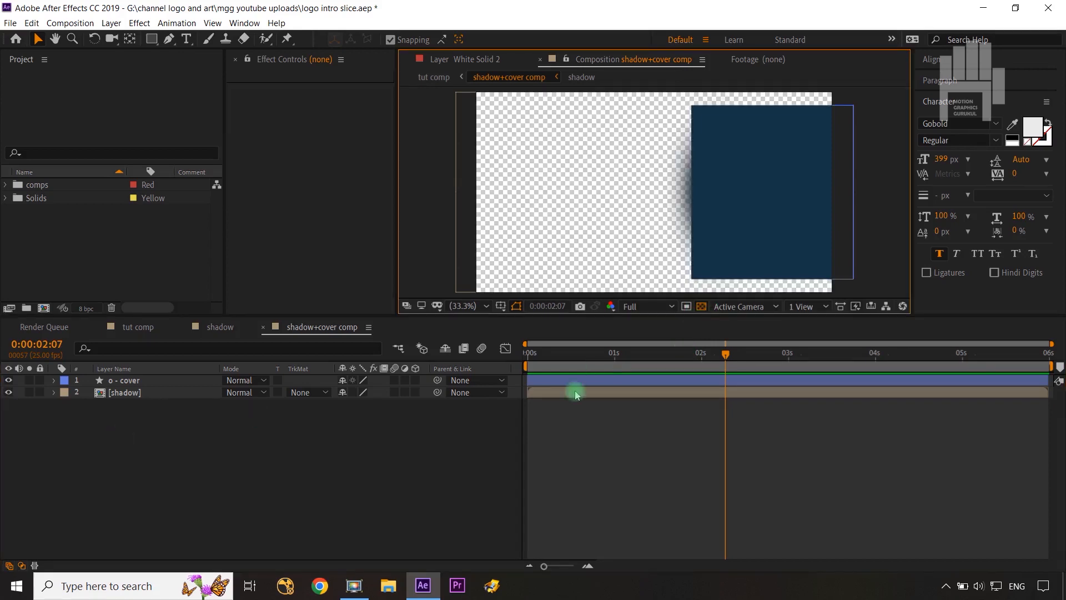
# - Set a scale keyframe at 0:00:00:07 on the shadow layer inside shadow+cover comp
pyautogui.click(140, 328)
pyautogui.moveTo(726, 353); pyautogui.dragTo(553, 354)
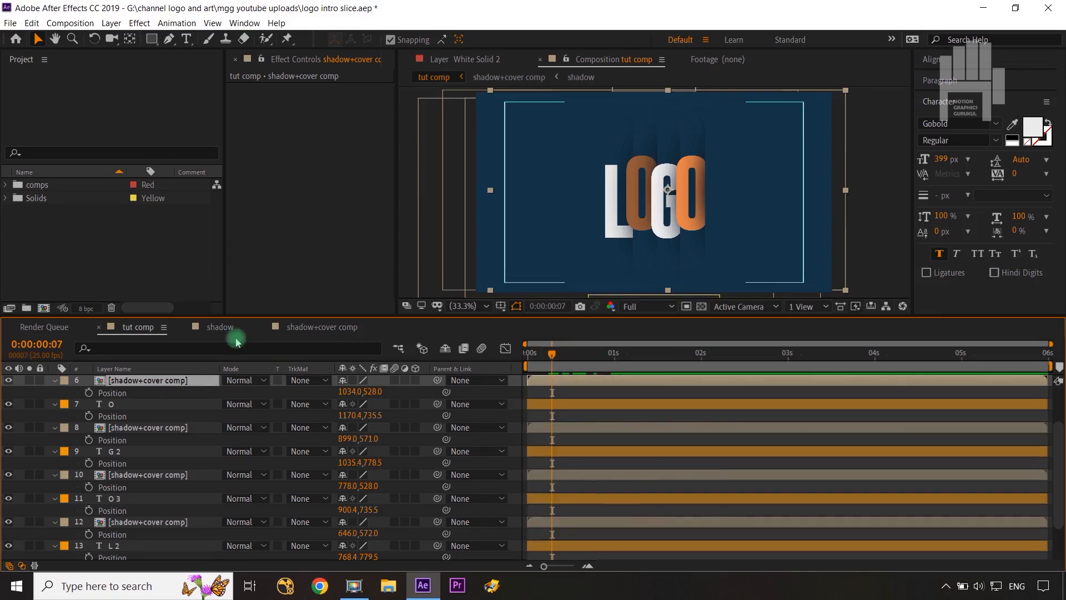
pyautogui.click(295, 327)
pyautogui.click(119, 381)
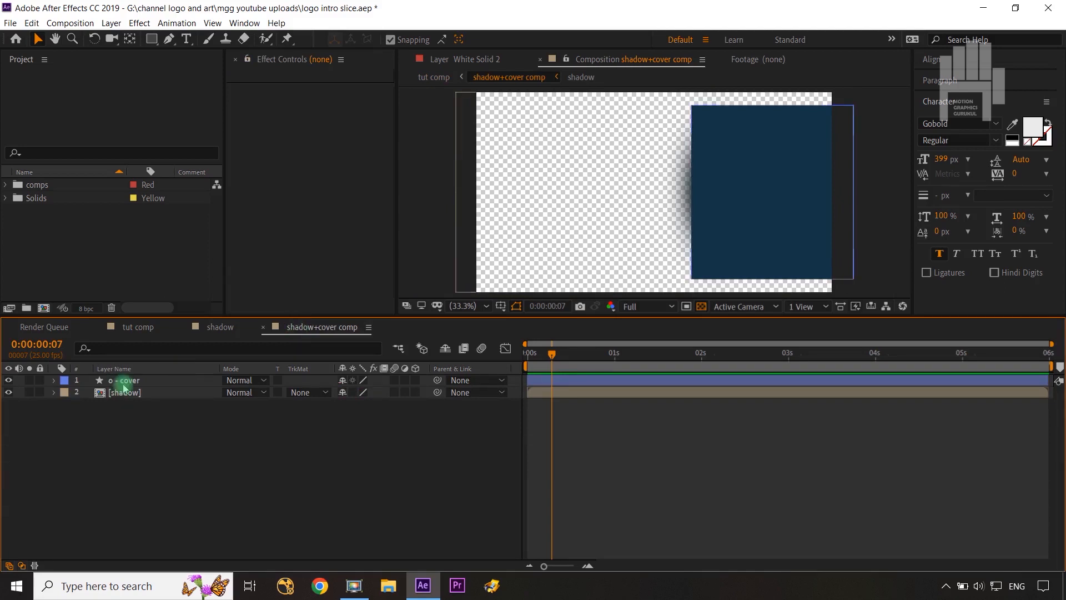
pyautogui.click(126, 399)
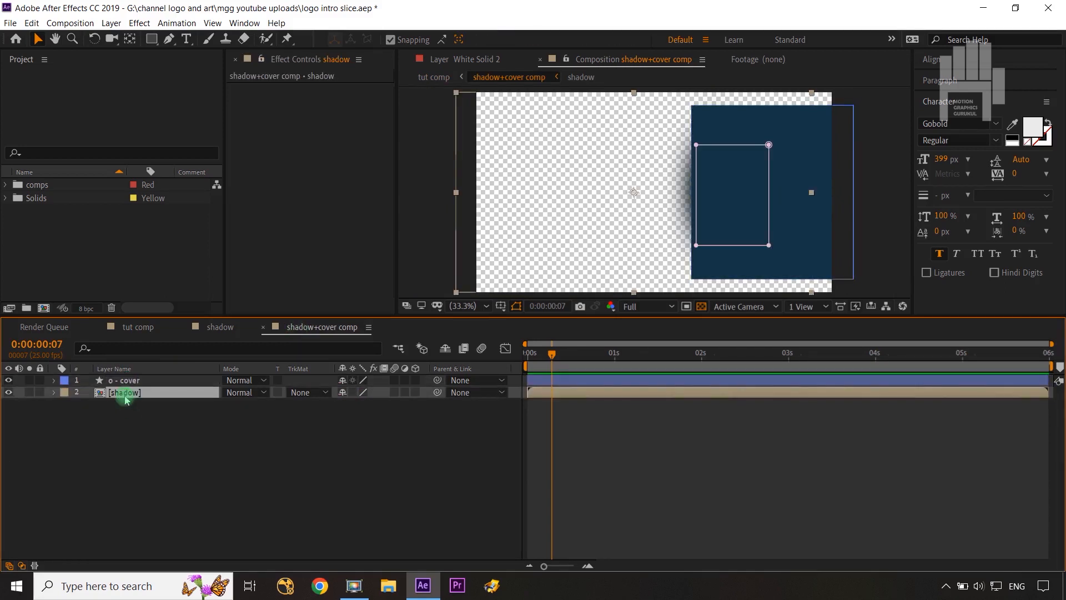
pyautogui.press('s')
pyautogui.click(89, 405)
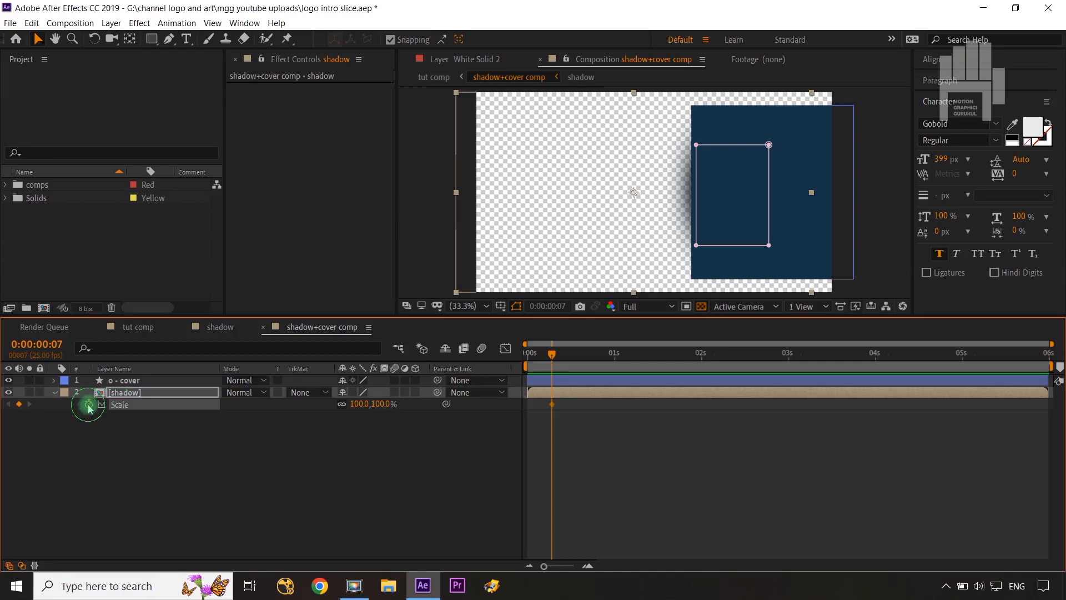
# - At 0:00:01:02, unlink the shadow layer's scale proportions and set its vertical scale to 0%
pyautogui.hotkey('shift', 'pagedown')
pyautogui.hotkey('shift', 'pagedown')
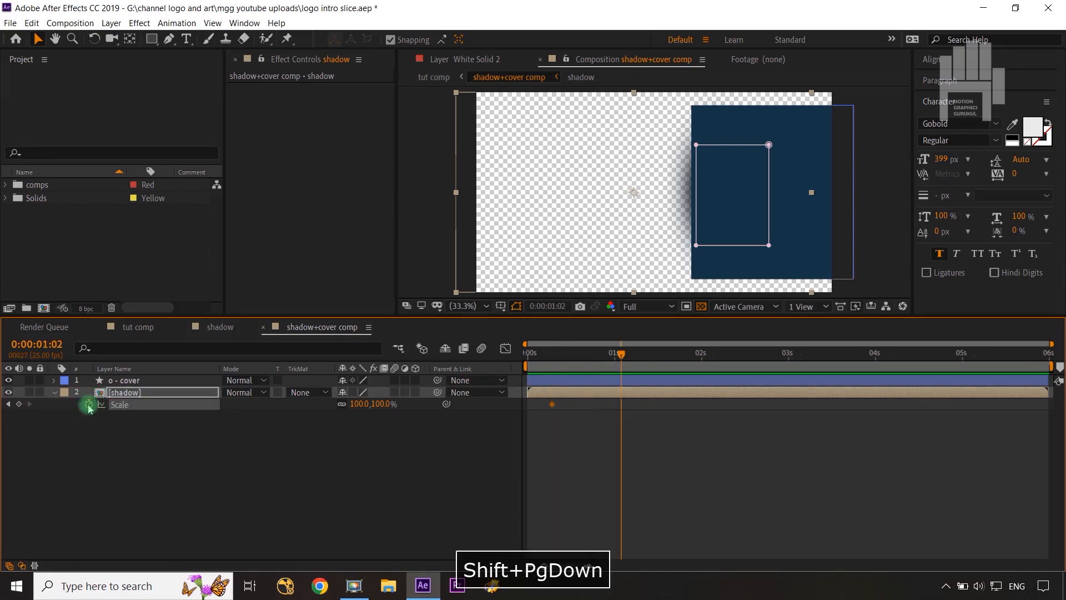
pyautogui.click(341, 404)
pyautogui.click(382, 403)
pyautogui.write('0')
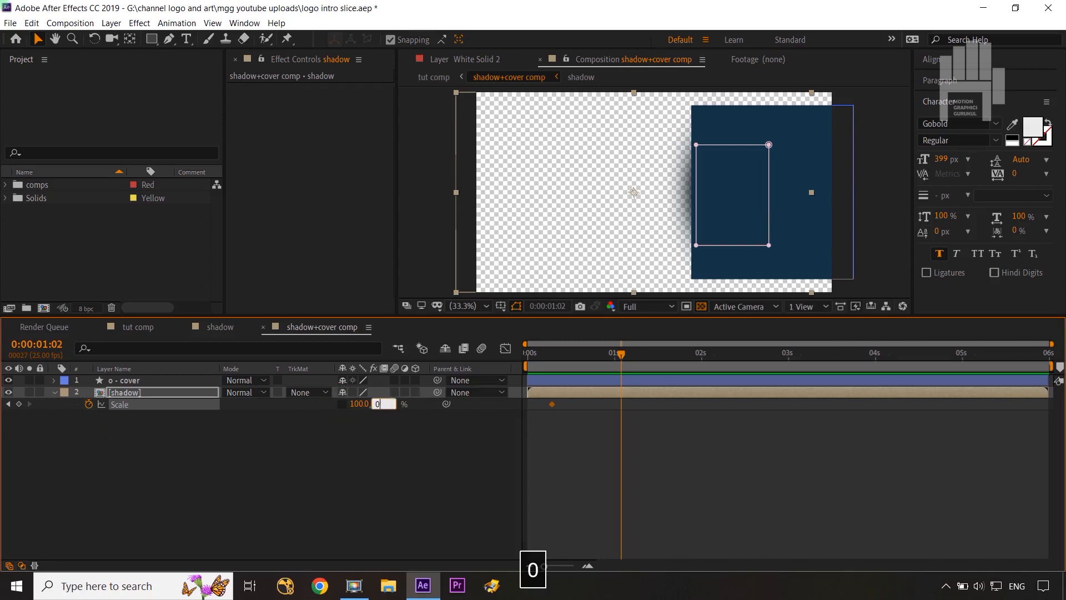
pyautogui.click(392, 468)
# - Time-reverse the shadow layer's two scale keyframes so the shadow grows in
pyautogui.click(613, 393)
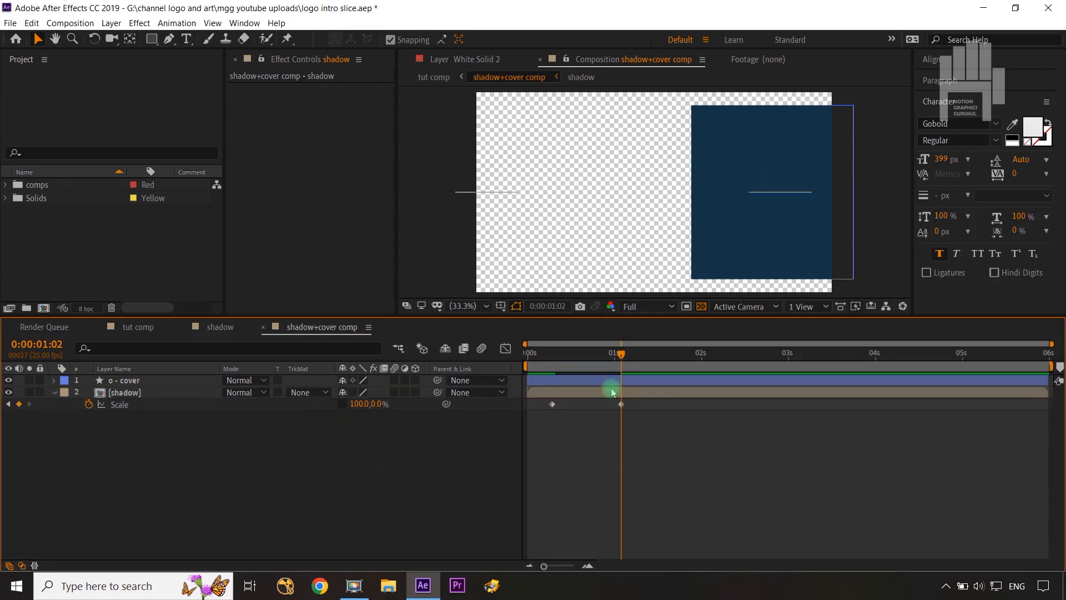
pyautogui.moveTo(630, 407); pyautogui.dragTo(549, 422)
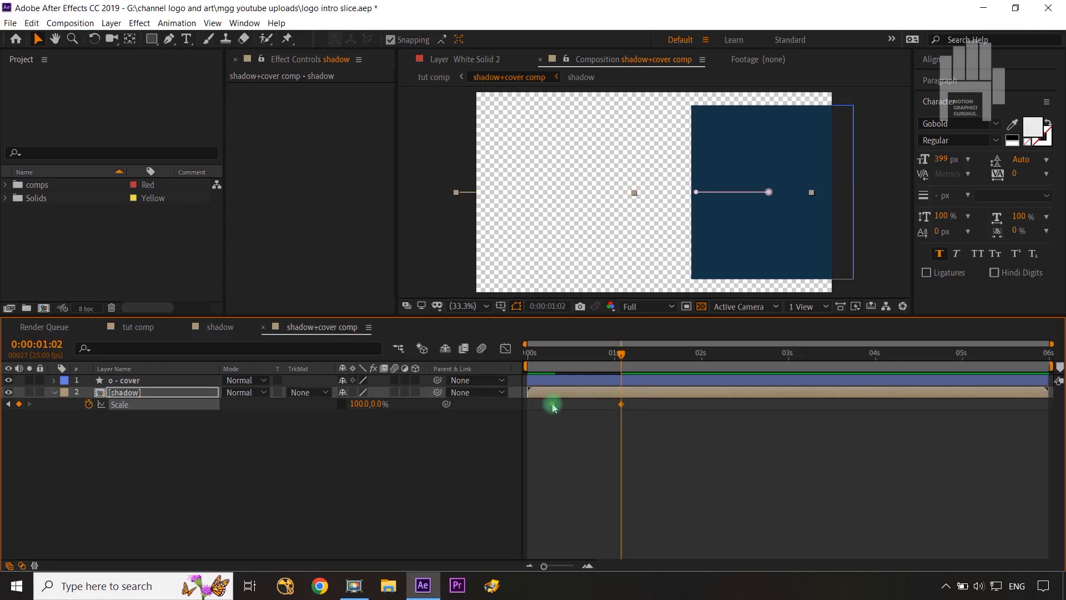
pyautogui.rightClick(553, 405)
pyautogui.moveTo(664, 557)
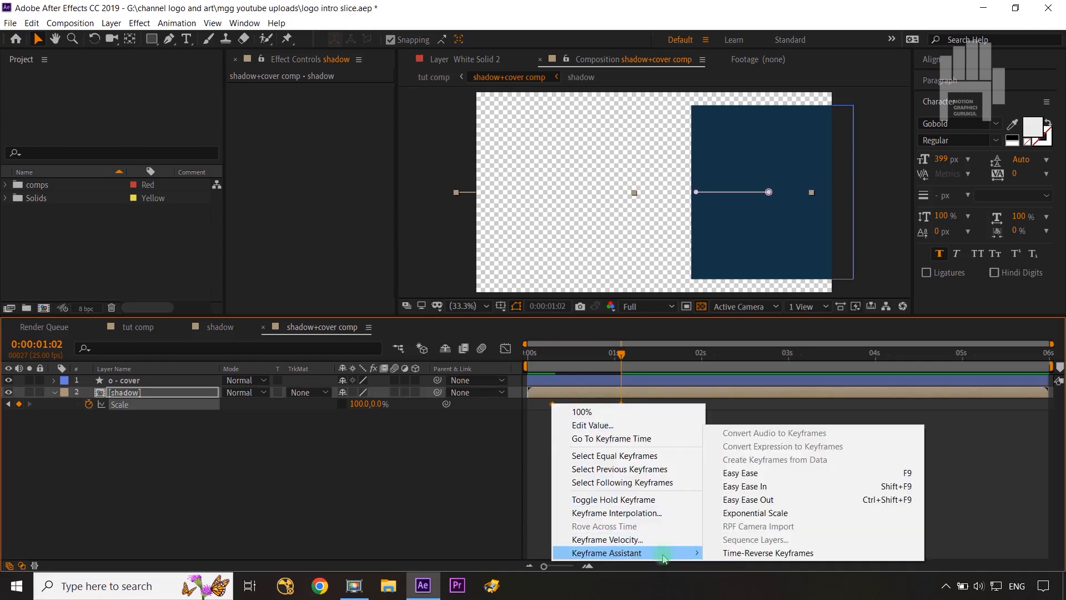
pyautogui.click(746, 553)
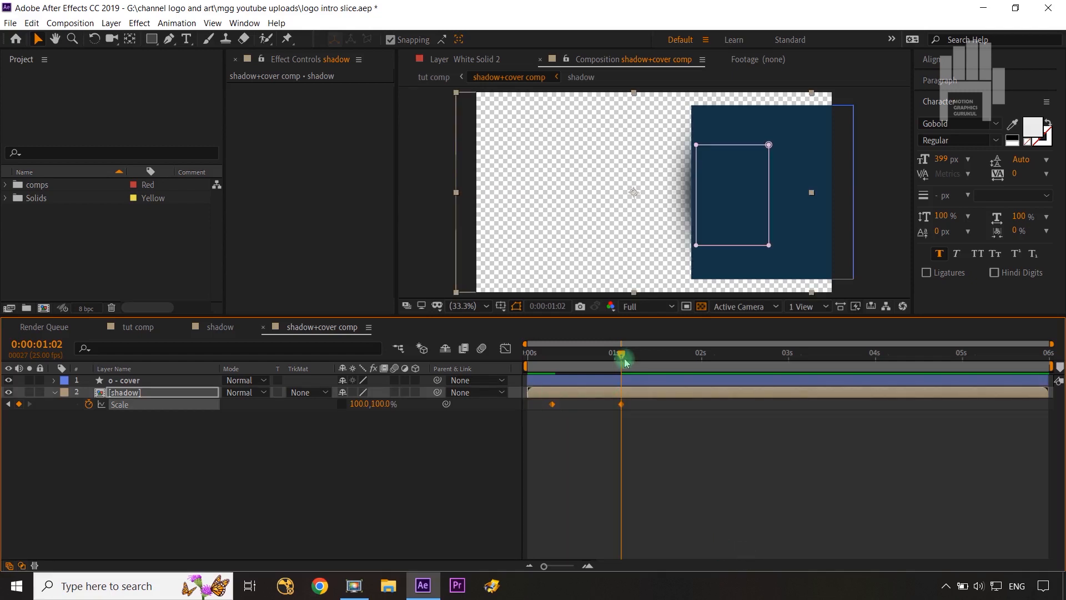
# - Apply Easy Ease to both shadow scale keyframes and raise the final keyframe's incoming influence to 100% in the speed graph
pyautogui.moveTo(634, 402); pyautogui.dragTo(542, 424)
pyautogui.press('F9')
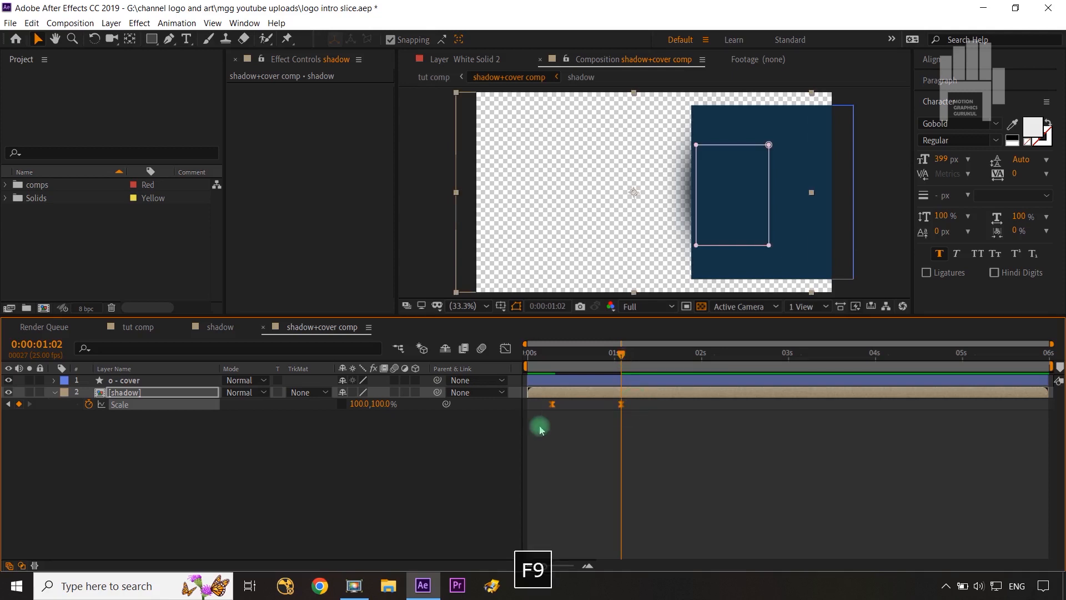
pyautogui.click(502, 352)
pyautogui.click(601, 499)
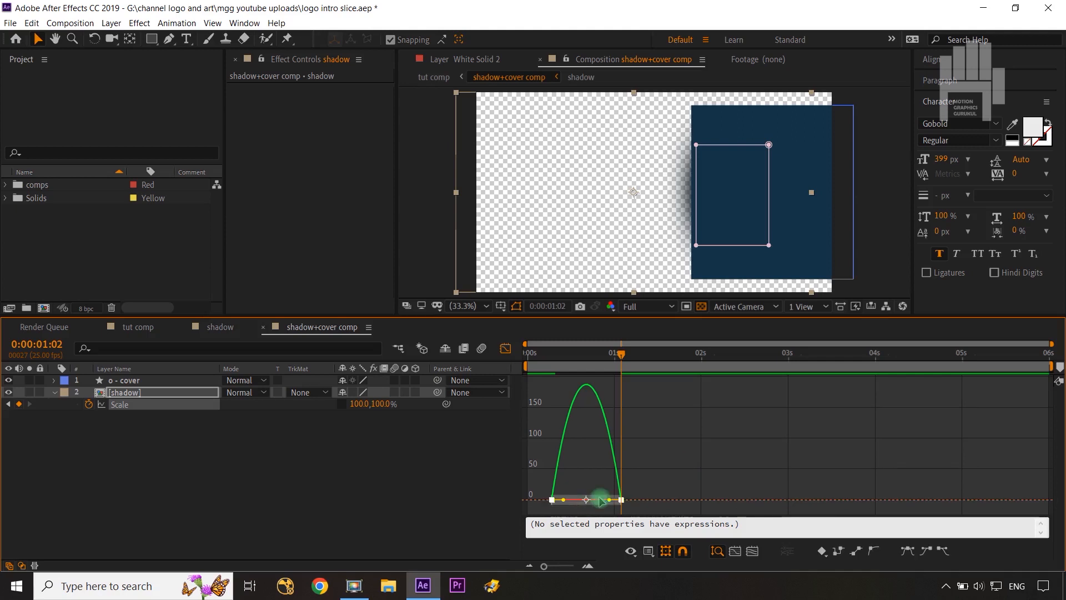
pyautogui.moveTo(607, 506); pyautogui.dragTo(578, 501)
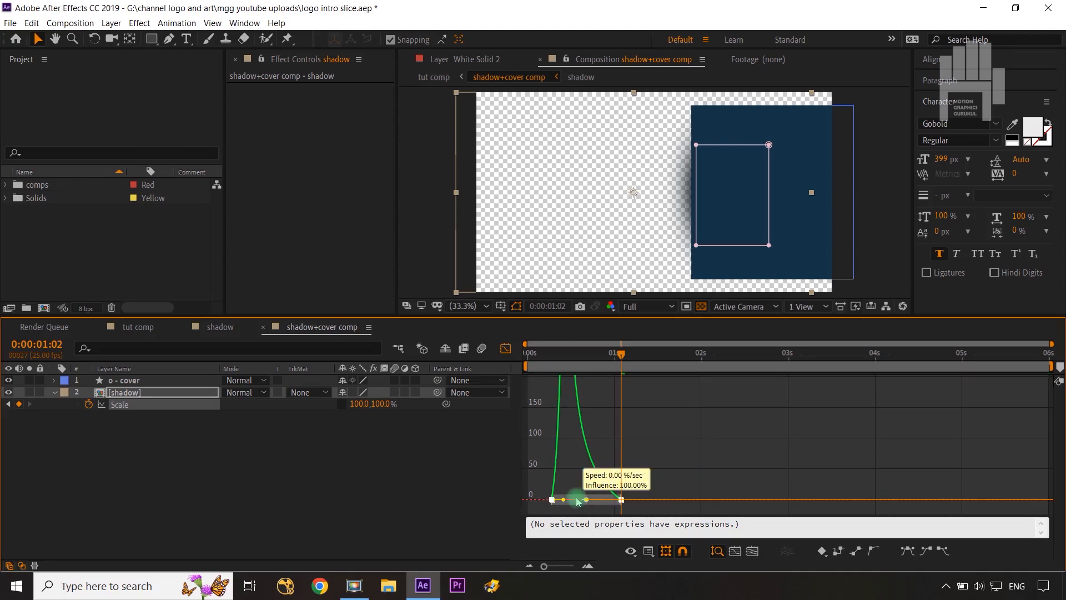
pyautogui.click(505, 348)
# - Check the shadow's growth in tut comp and shadow+cover comp, returning the playhead to 0:00:00:07
pyautogui.click(129, 328)
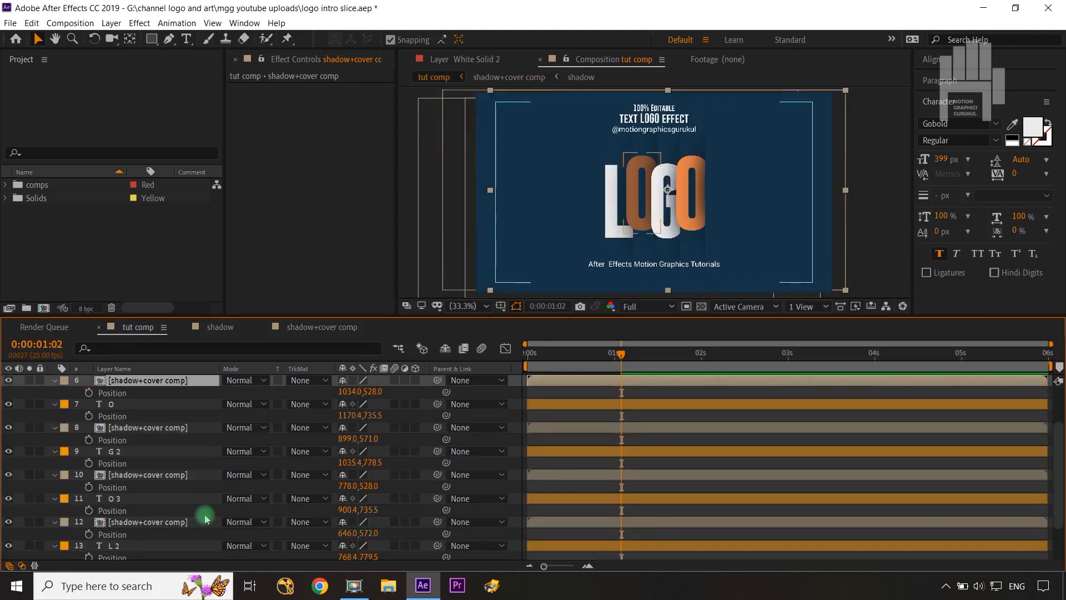
pyautogui.moveTo(622, 353); pyautogui.dragTo(593, 360)
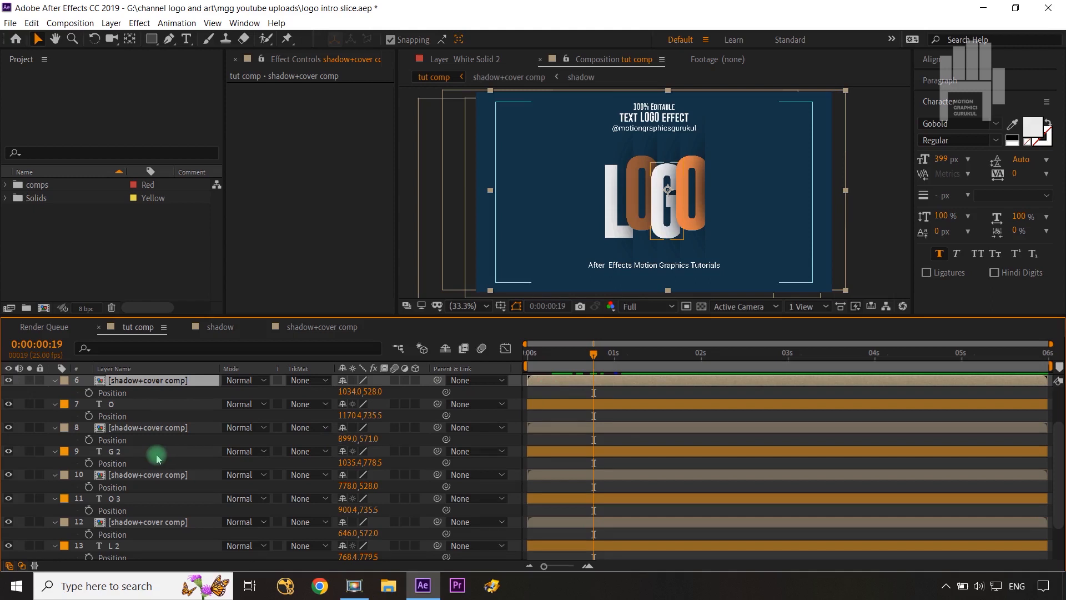
pyautogui.click(327, 328)
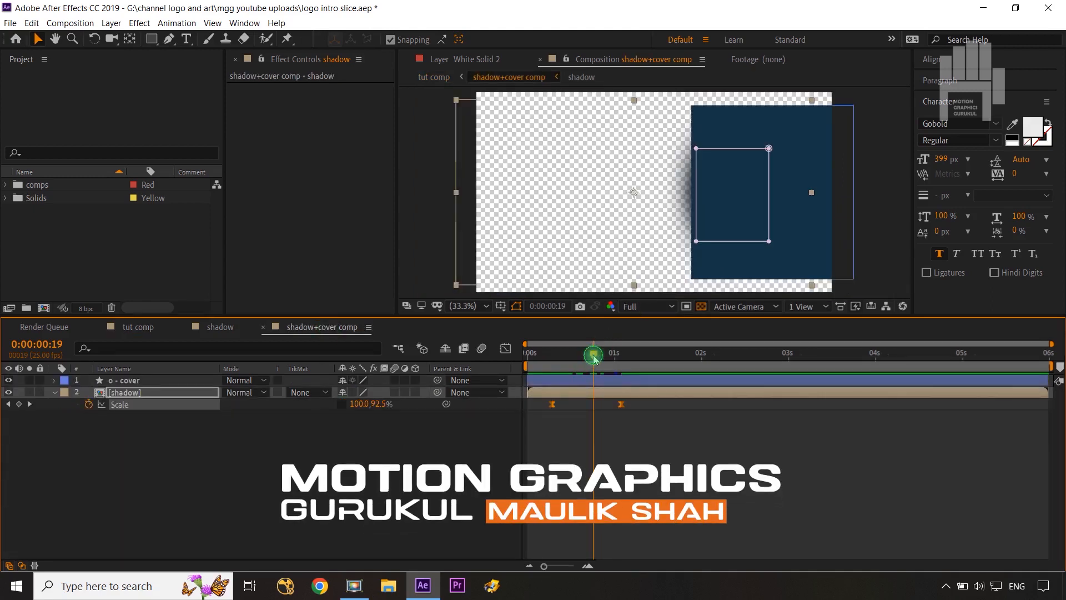
pyautogui.moveTo(595, 356); pyautogui.dragTo(561, 362)
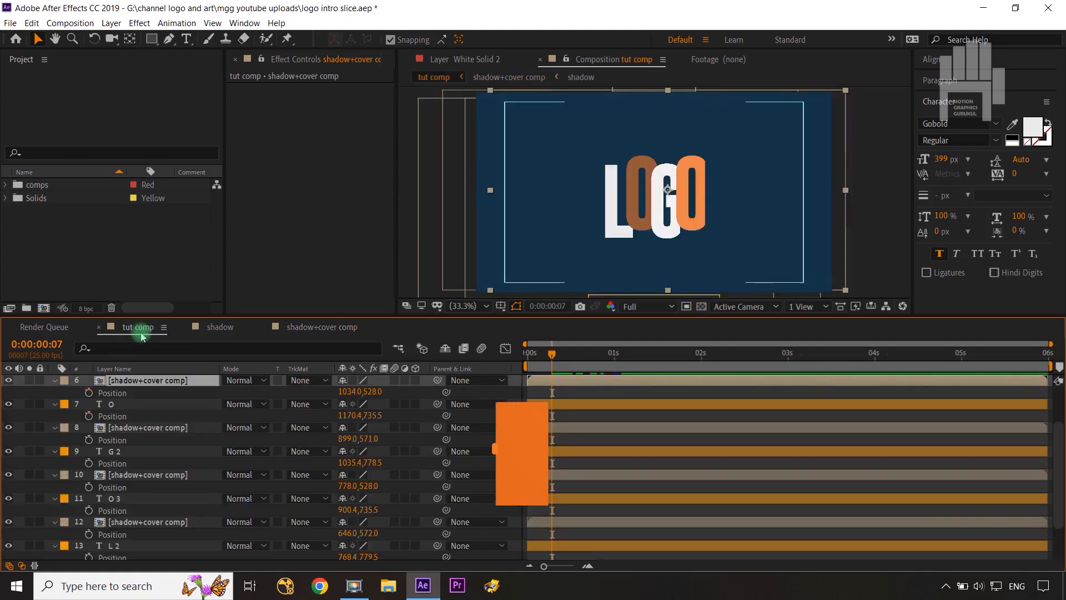
# - Add Position keyframes to the O, G 2, O 3 and L 2 letter layers at 0:00:00:07
pyautogui.click(148, 403)
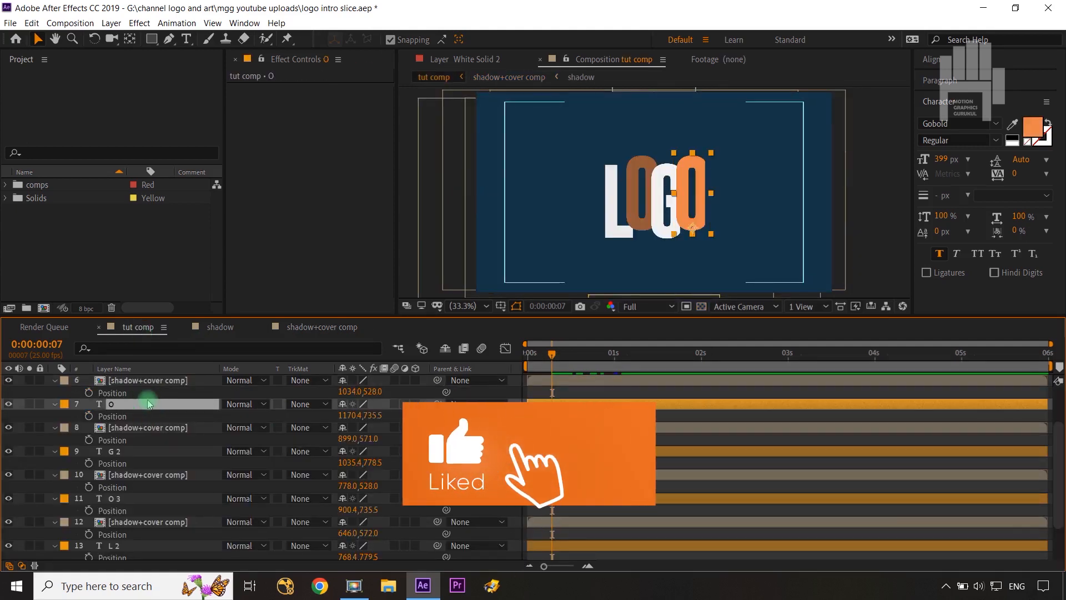
pyautogui.keyDown('ctrl'); pyautogui.click(144, 451); pyautogui.keyUp('ctrl')
pyautogui.keyDown('ctrl'); pyautogui.click(142, 497); pyautogui.keyUp('ctrl')
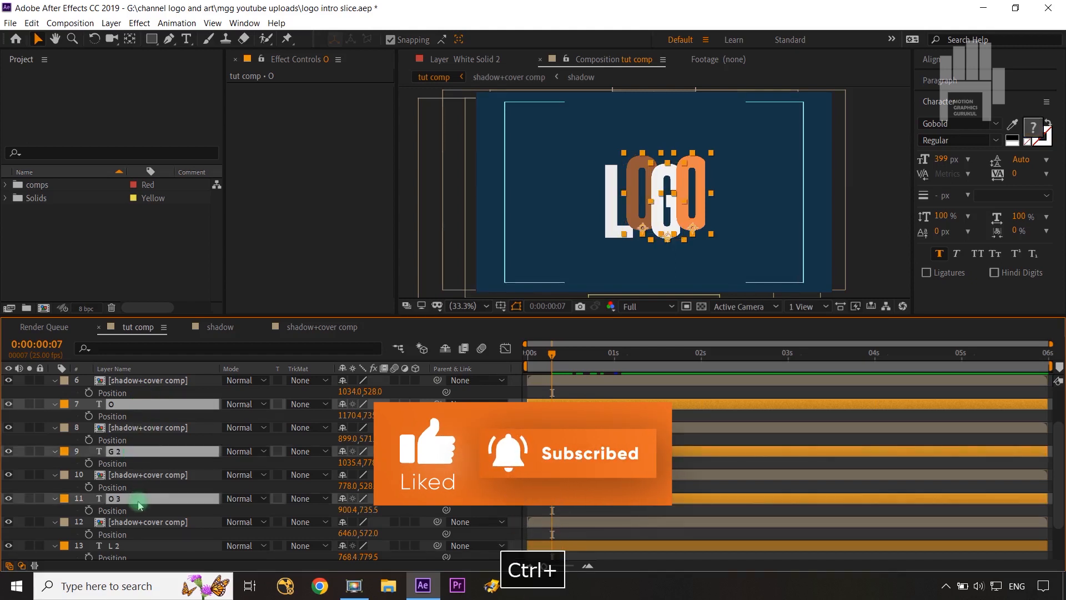
pyautogui.keyDown('ctrl'); pyautogui.click(134, 547); pyautogui.keyUp('ctrl')
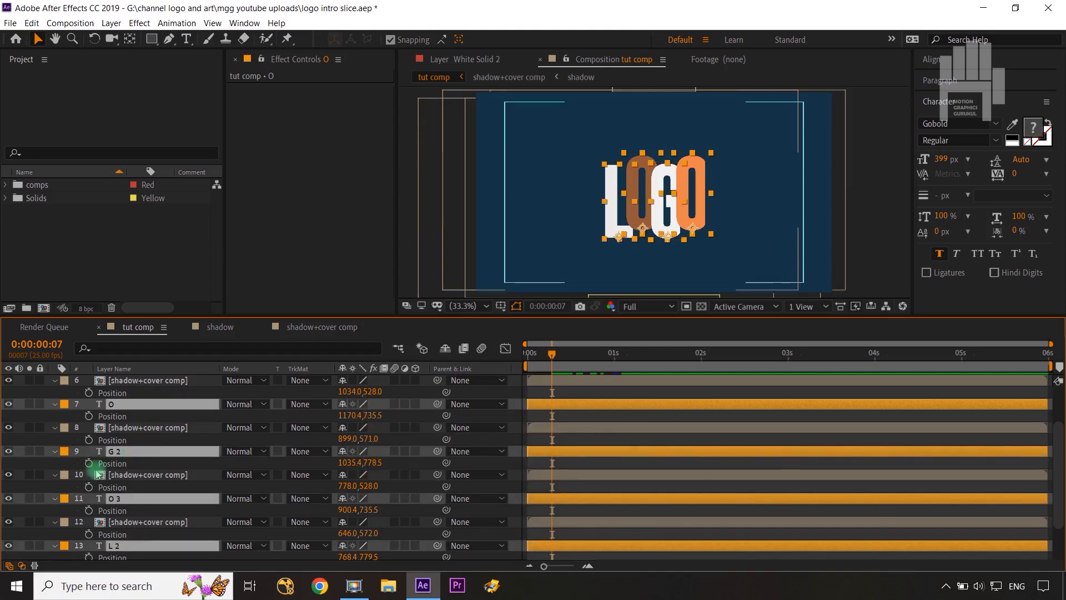
pyautogui.click(88, 416)
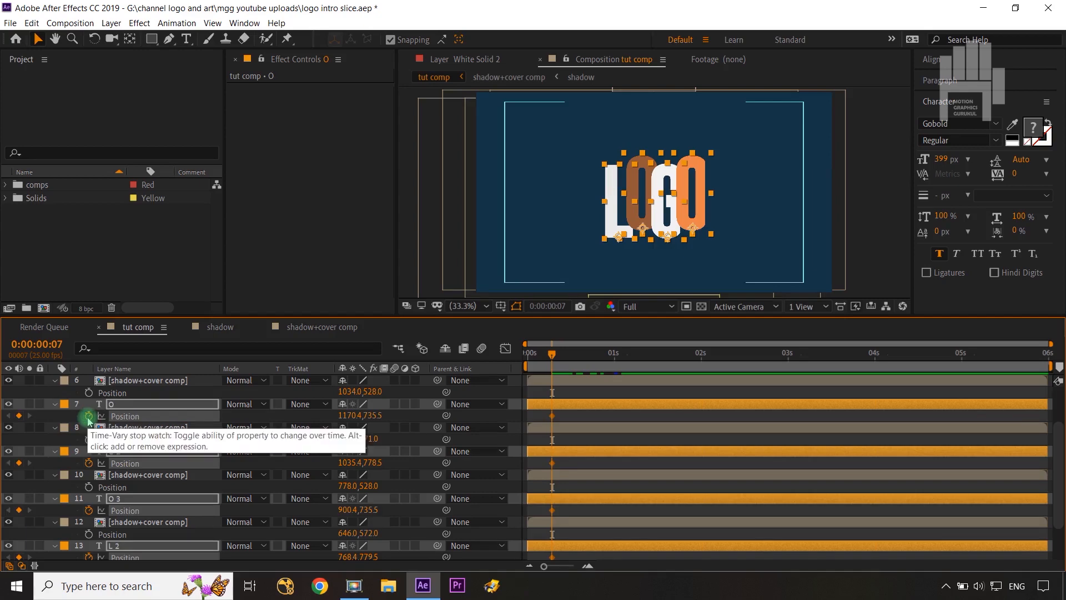
pyautogui.scroll(-3, 266, 460)
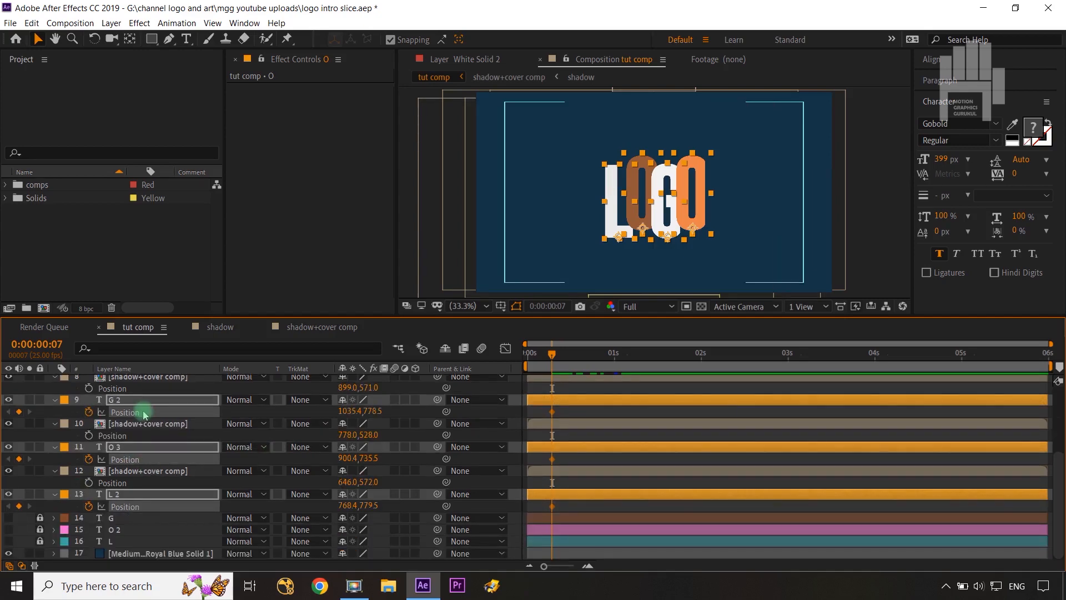
pyautogui.scroll(3, 144, 414)
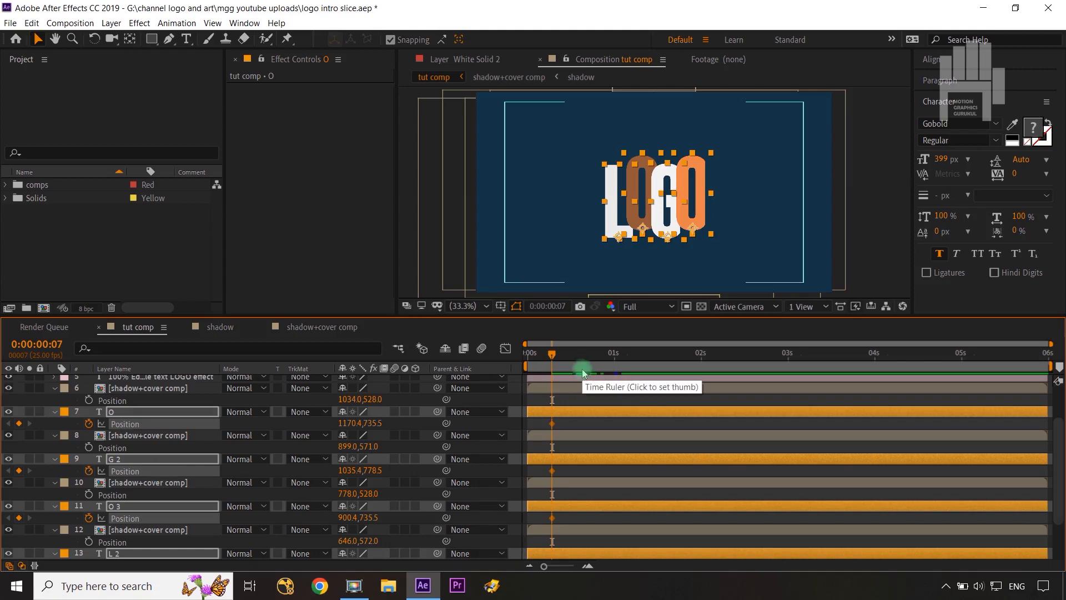
# - Add Position keyframes to the four letters at 0:00:01:02, and at 0:00:00:07 shift them right together, with the O layer's X at 1368.4
pyautogui.hotkey('shift', 'pagedown')
pyautogui.hotkey('shift', 'pagedown')
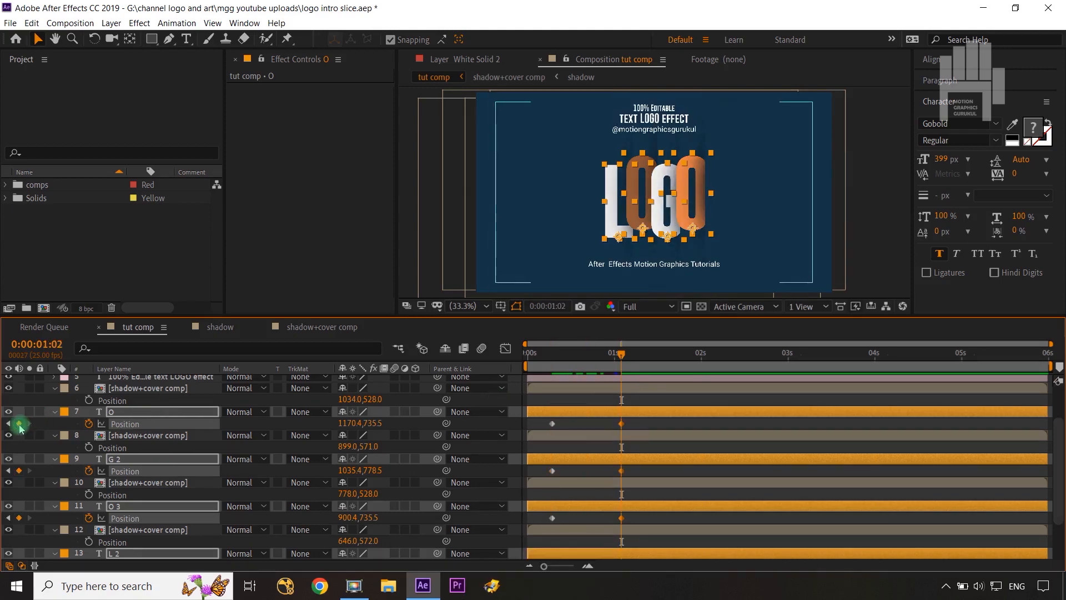
pyautogui.click(8, 423)
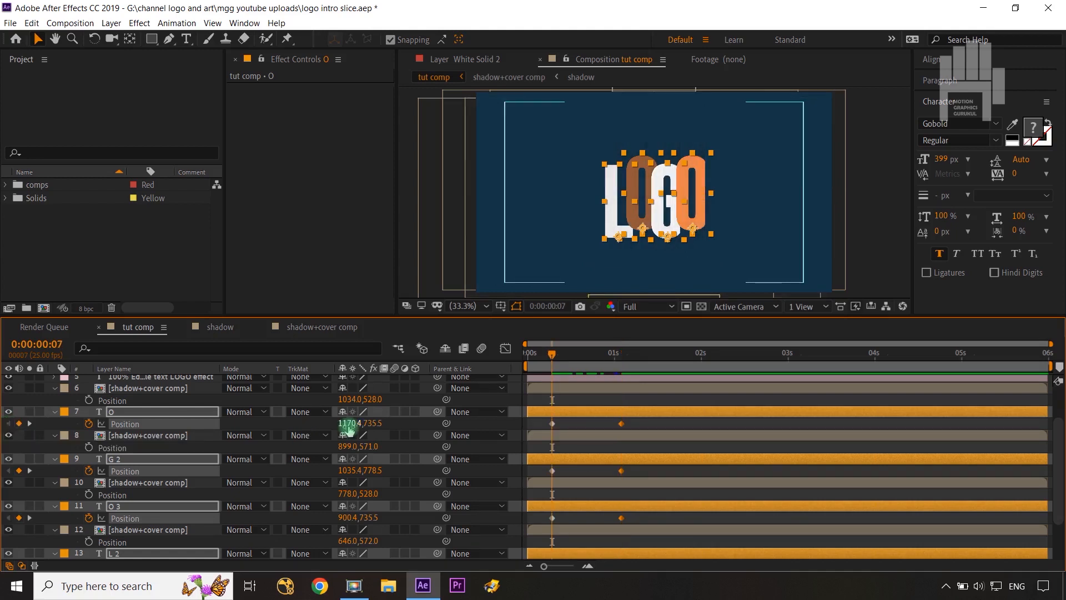
pyautogui.moveTo(360, 423); pyautogui.dragTo(463, 411)
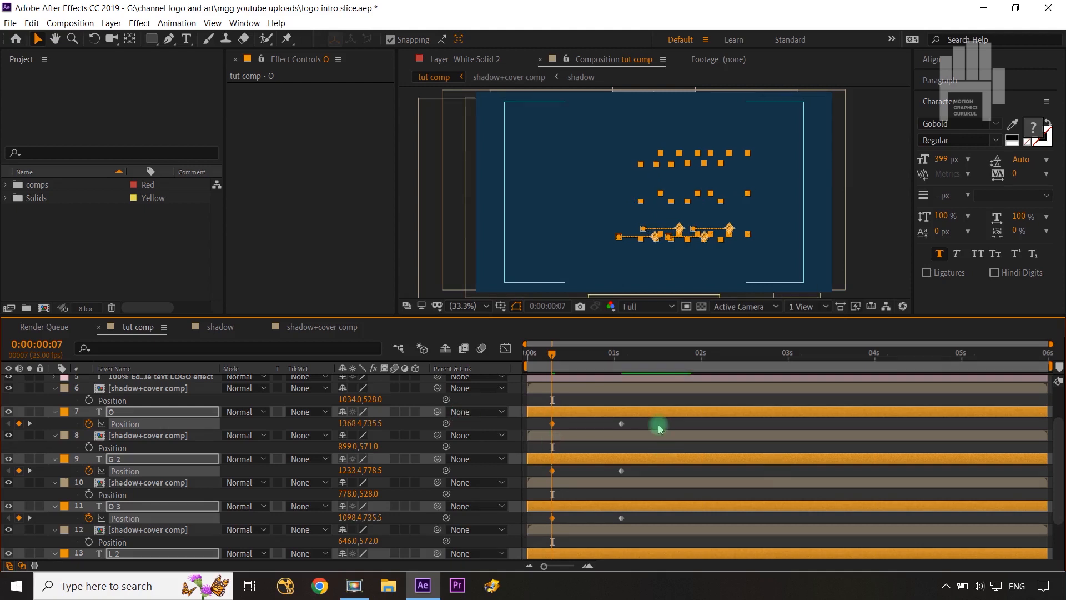
# - Apply Easy Ease to all the letters' Position keyframes and lengthen the final keyframes' incoming influence in the speed graph
pyautogui.moveTo(652, 423); pyautogui.dragTo(543, 548)
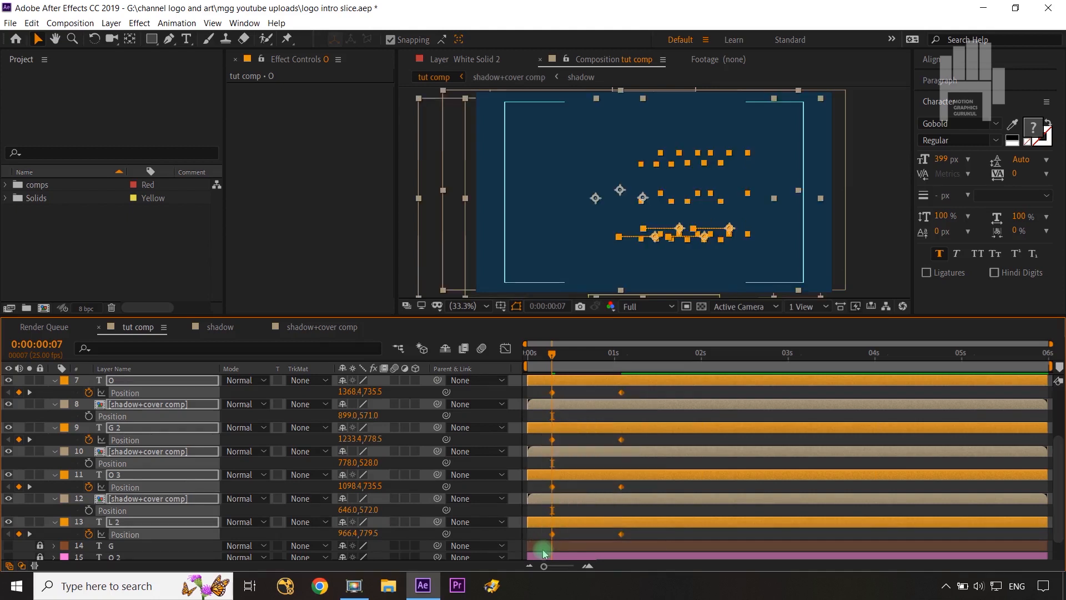
pyautogui.press('F9')
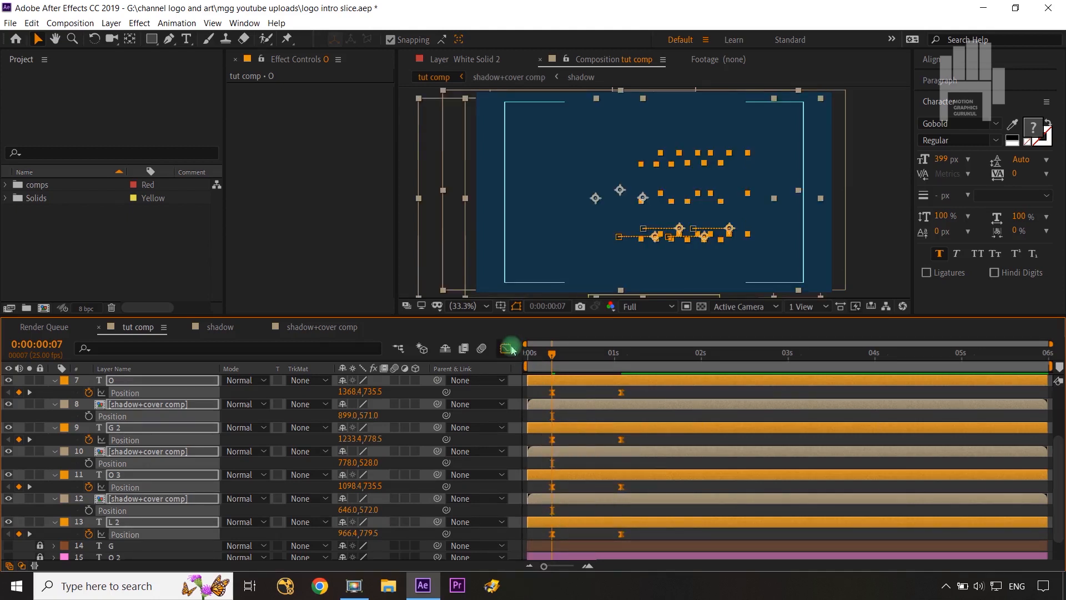
pyautogui.click(506, 349)
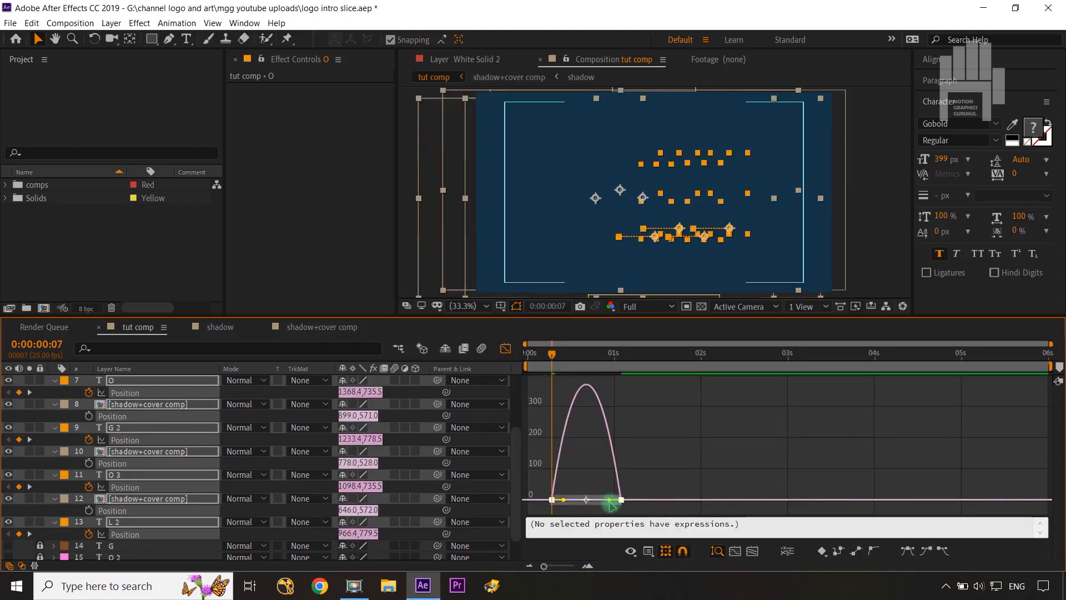
pyautogui.moveTo(610, 501); pyautogui.dragTo(592, 468)
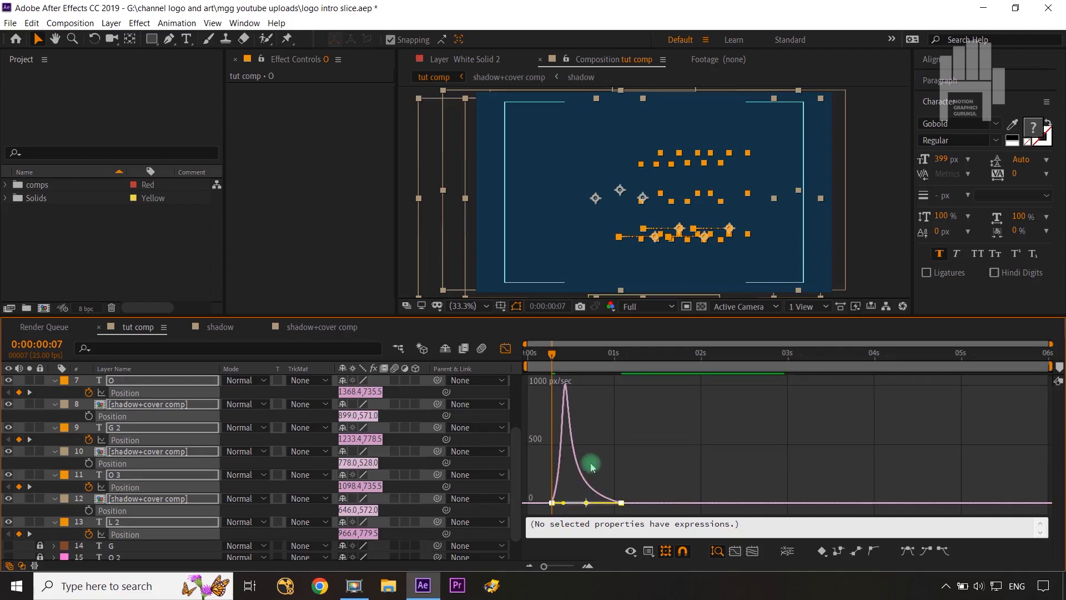
pyautogui.click(505, 349)
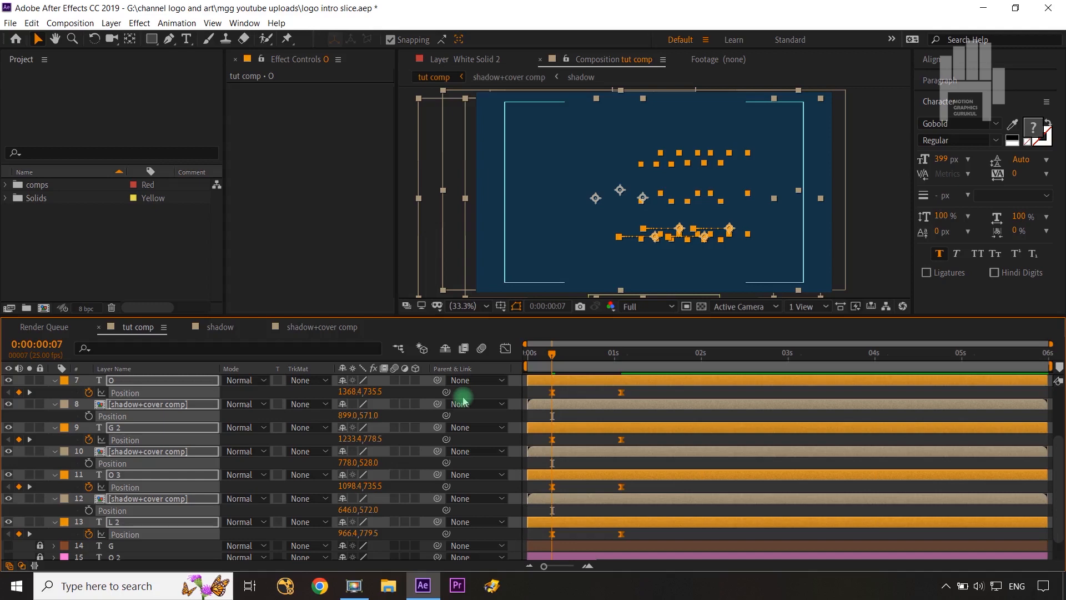
# - Move the letters' Position keyframes two frames later so the first ones sit at 0:00:00:09
pyautogui.hotkey('ctrl', 'Right')
pyautogui.hotkey('ctrl', 'Right')
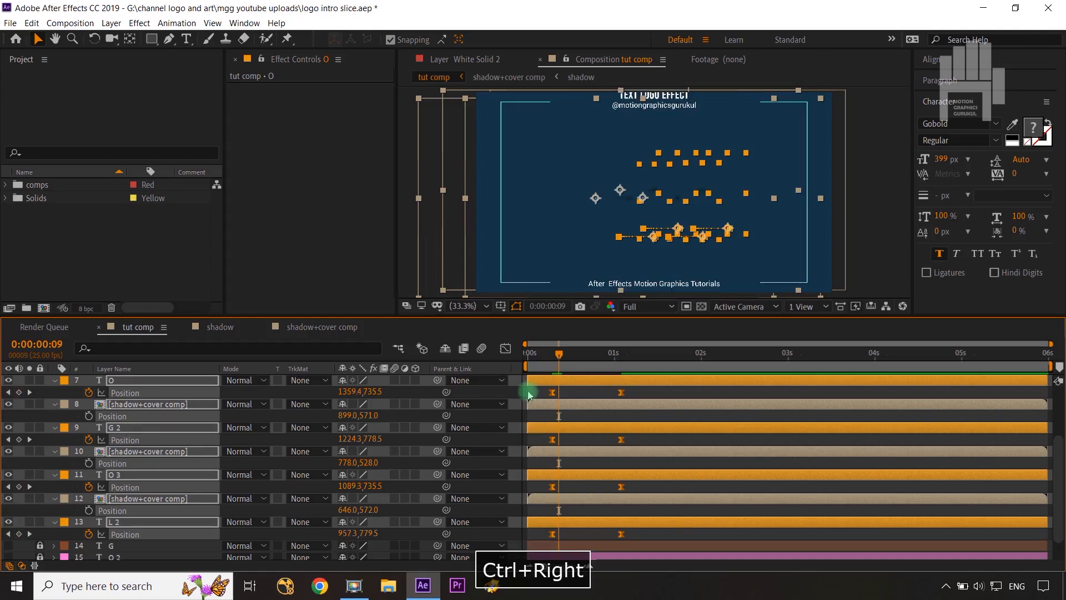
pyautogui.moveTo(552, 395); pyautogui.dragTo(559, 395)
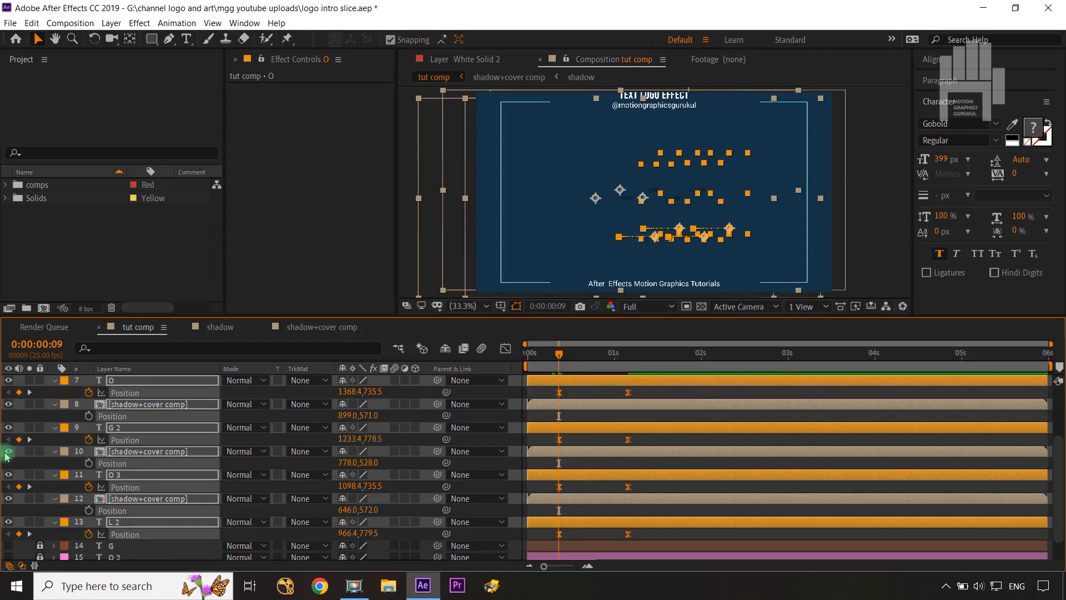
pyautogui.click(480, 393)
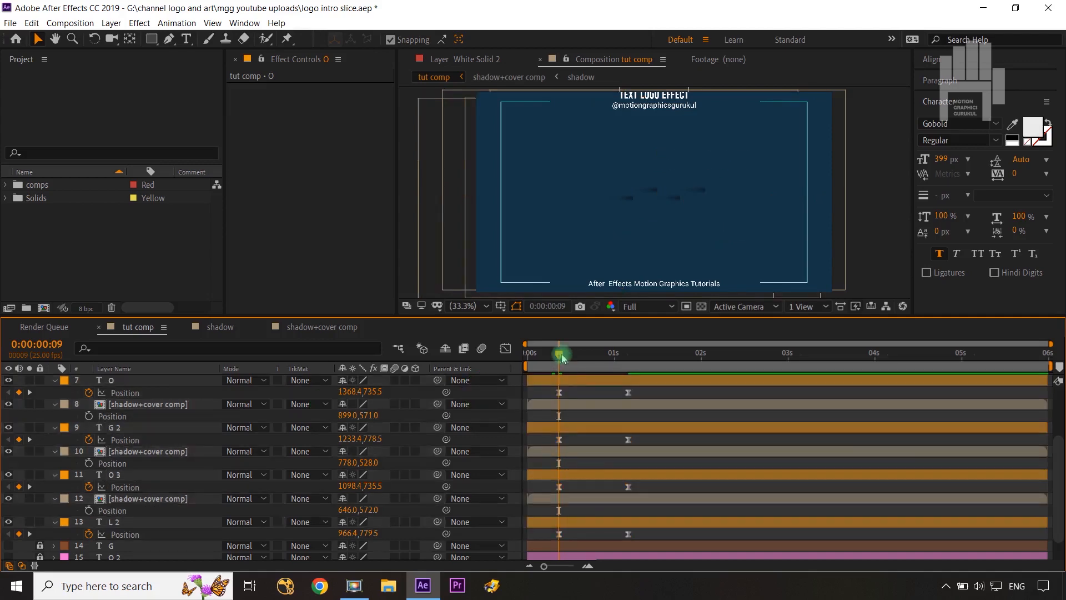
# - Return the playhead to the start and make Adjustment Layer 1 with the Exposure effect visible
pyautogui.moveTo(559, 353); pyautogui.dragTo(522, 364)
pyautogui.scroll(5, 222, 445)
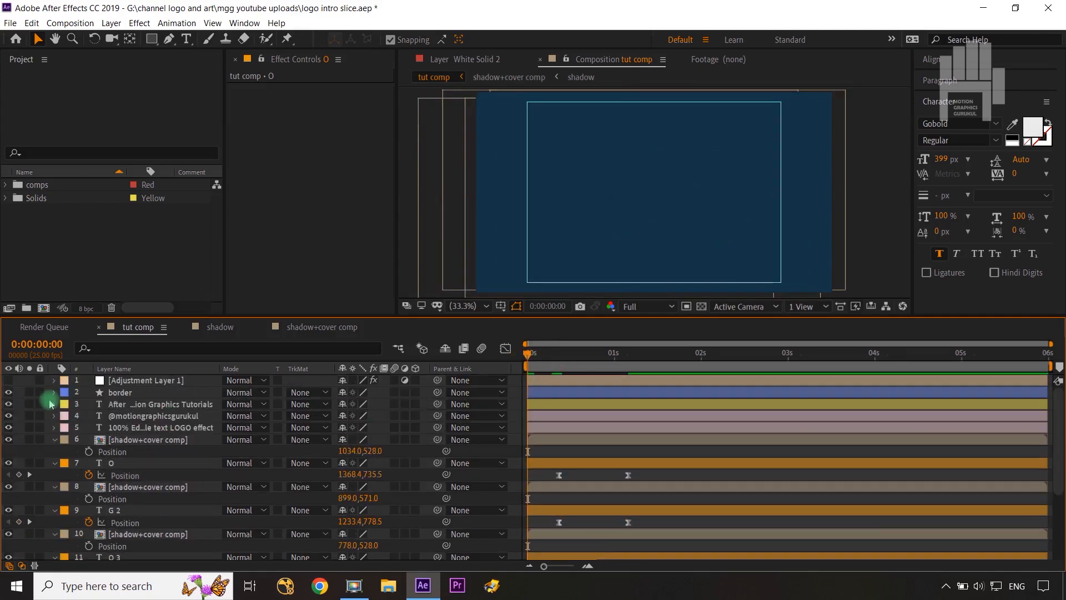
pyautogui.click(119, 381)
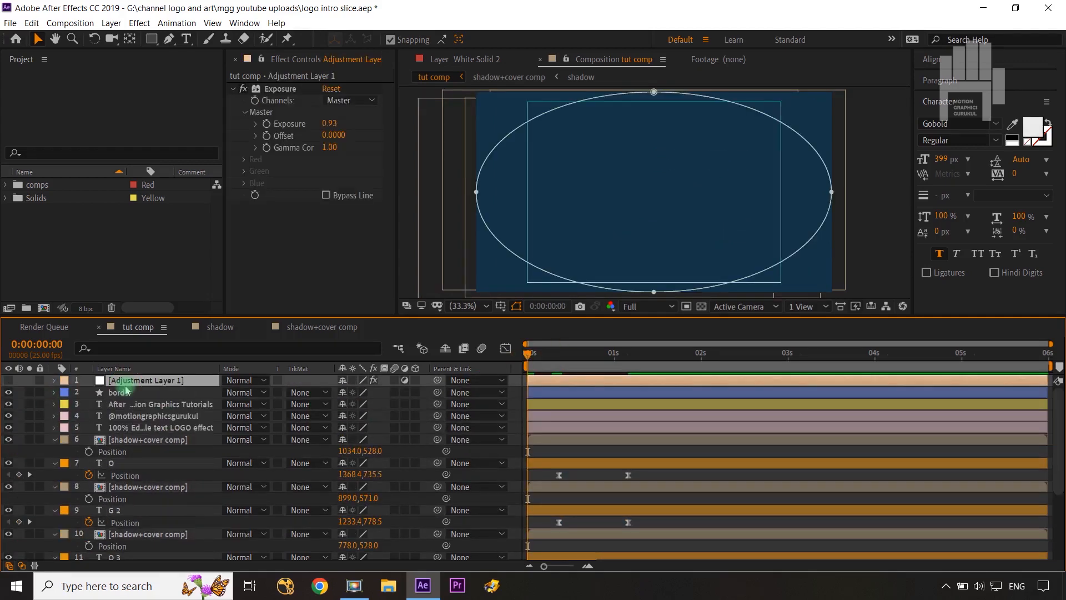
pyautogui.click(8, 383)
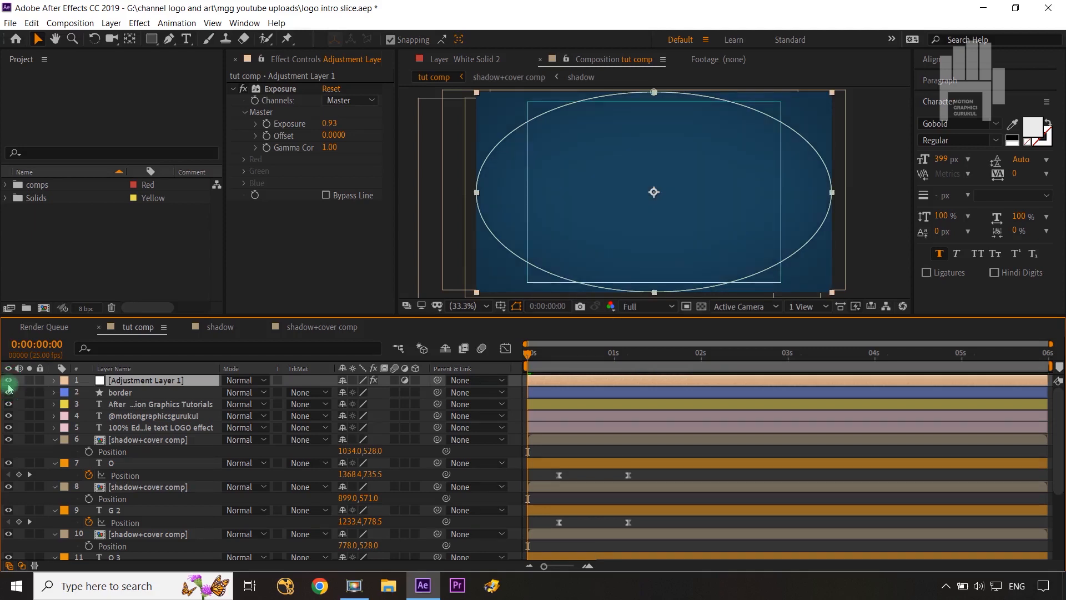
# - Add a new adjustment layer above all others and apply the Noise effect with an amount of 3%
pyautogui.hotkey('ctrl', 'alt', 'u')
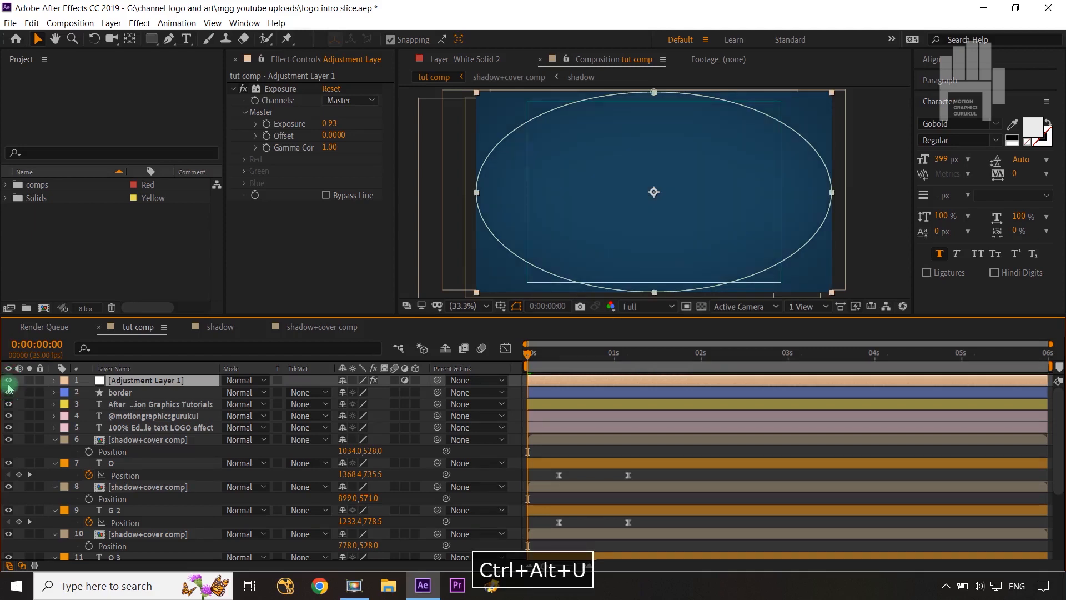
pyautogui.click(305, 383)
pyautogui.hotkey('ctrl', 'alt', 'y')
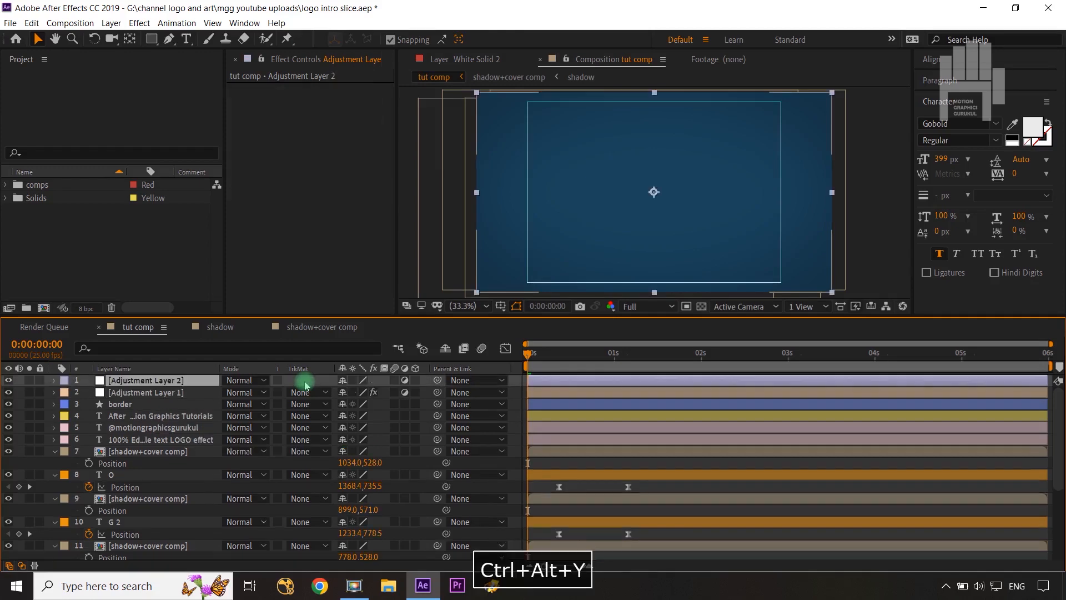
pyautogui.click(131, 25)
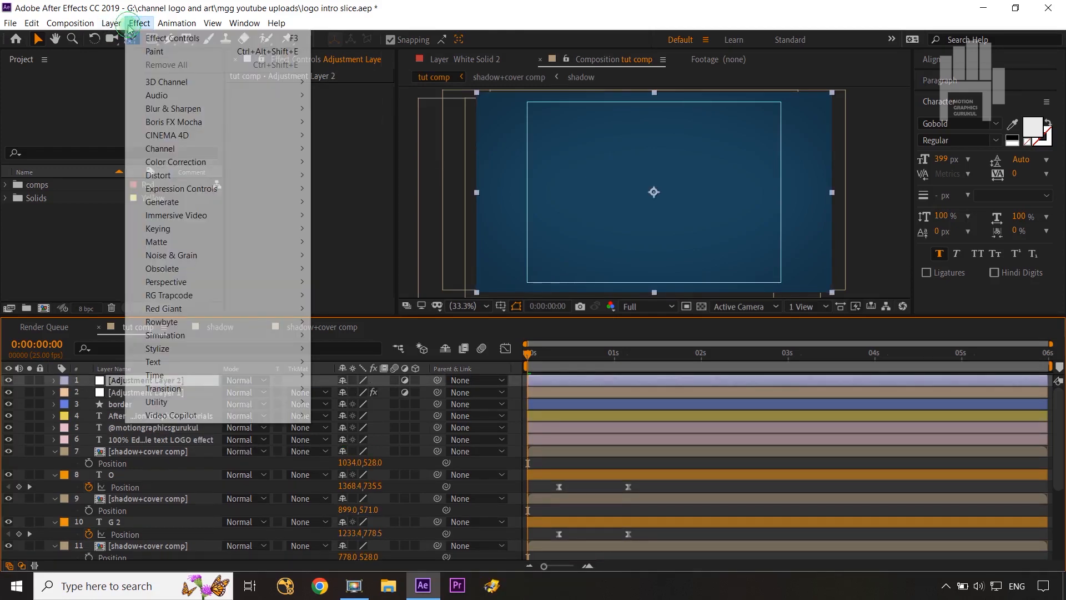
pyautogui.moveTo(185, 257)
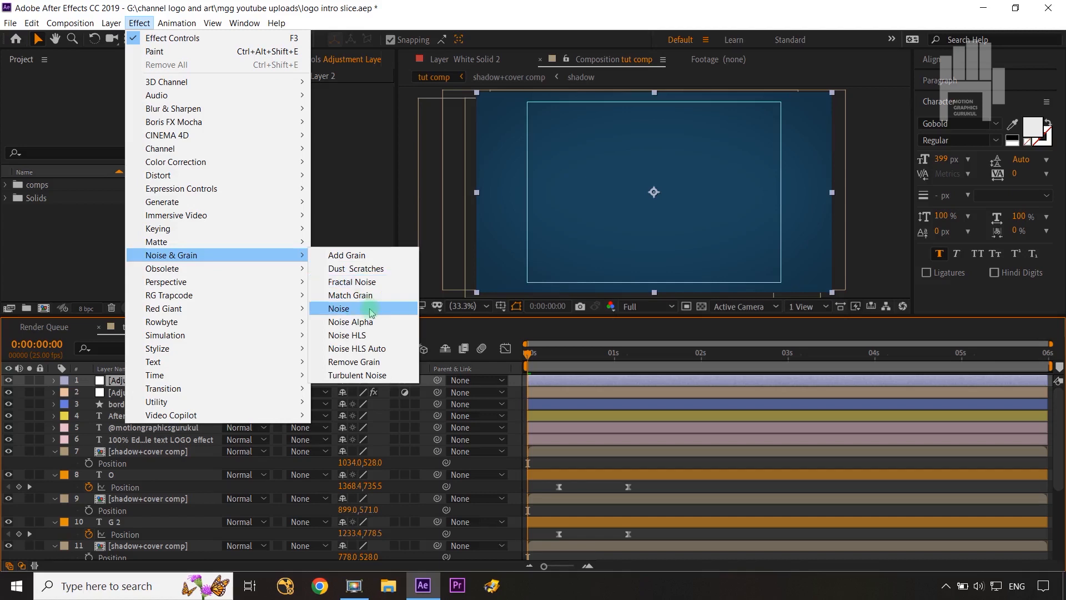
pyautogui.click(371, 309)
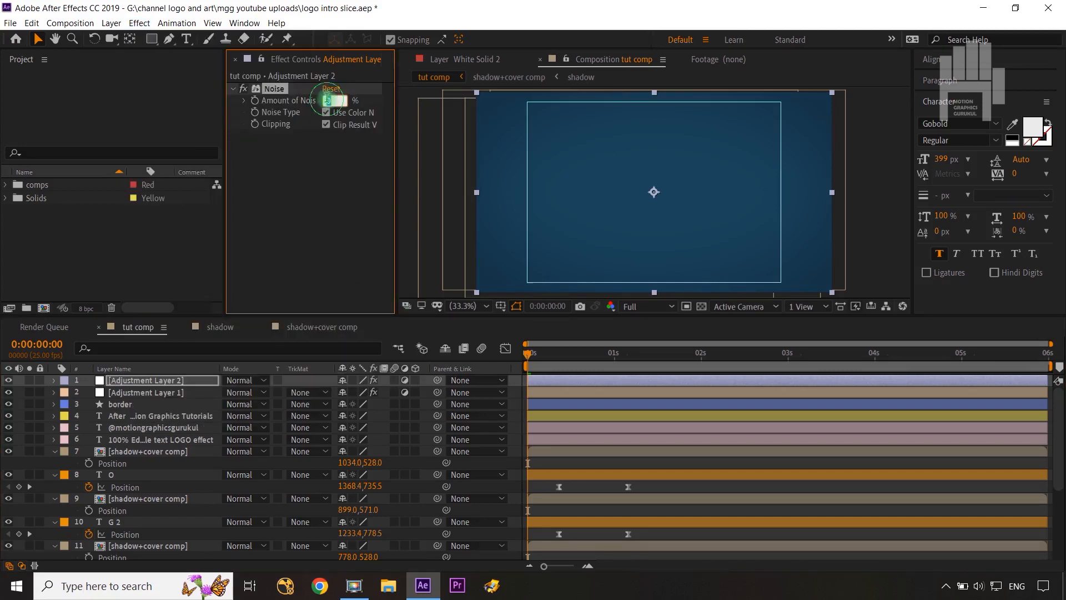
pyautogui.write('3')
pyautogui.click(272, 228)
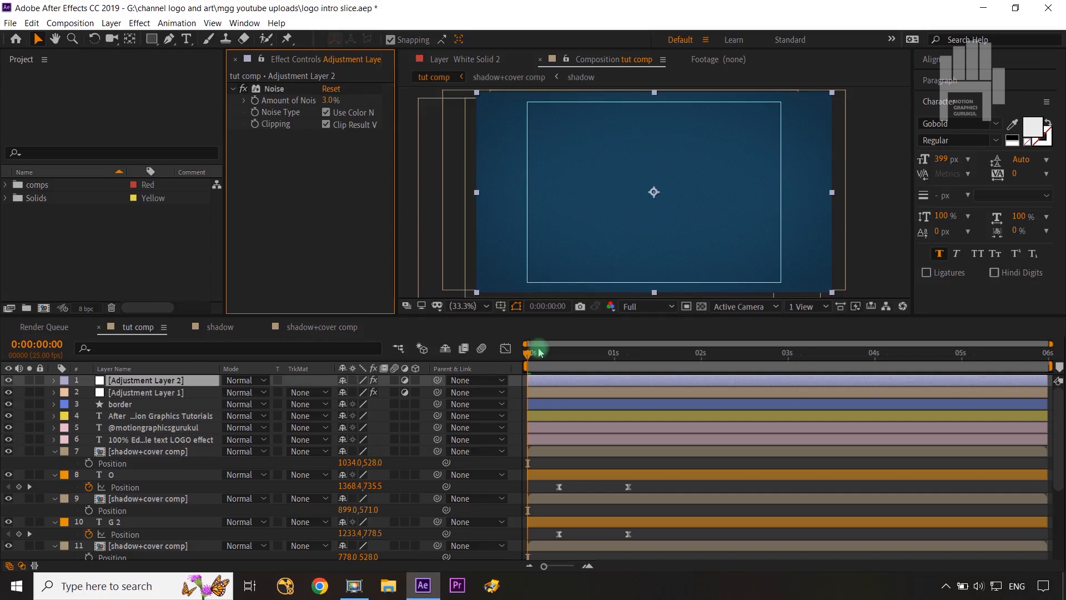
# - End the work area at 0:00:02:05 and preview the finished animation from the start
pyautogui.moveTo(533, 355); pyautogui.dragTo(722, 374)
pyautogui.press('n')
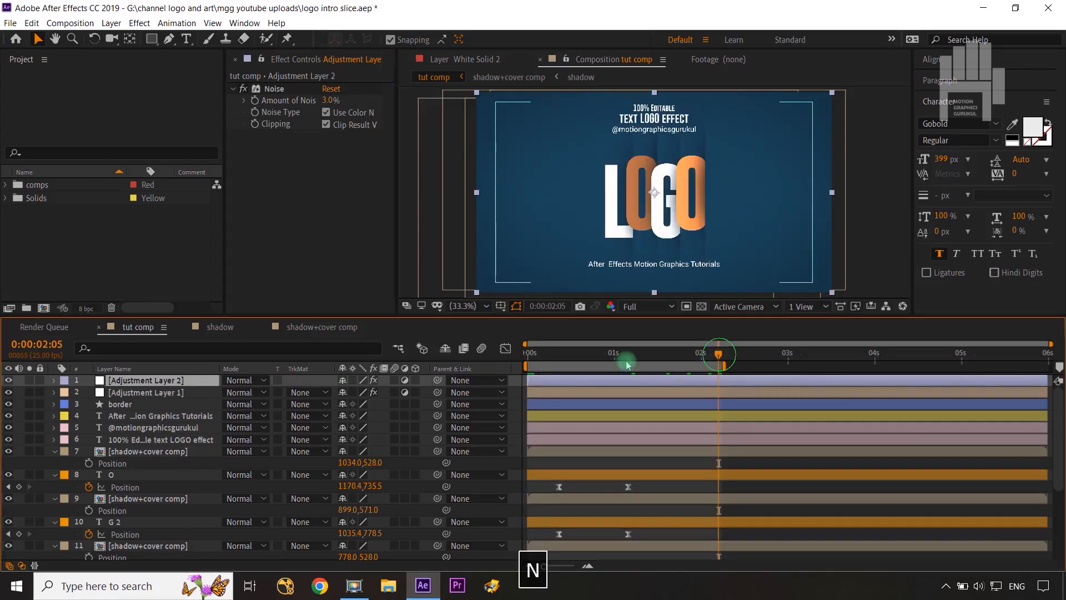
pyautogui.press('Home')
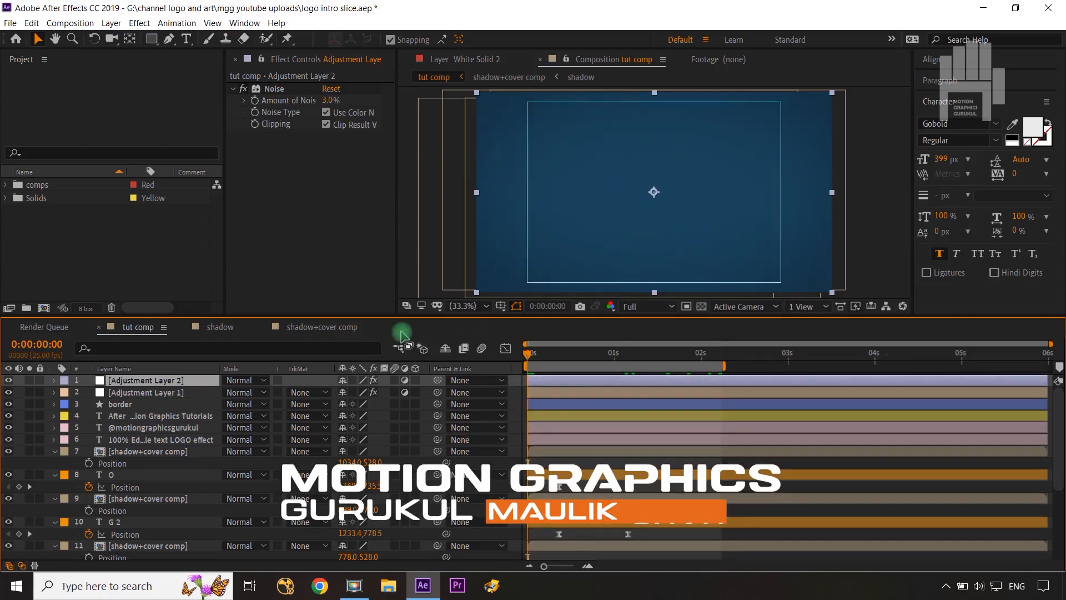
pyautogui.click(469, 464)
pyautogui.press('space')
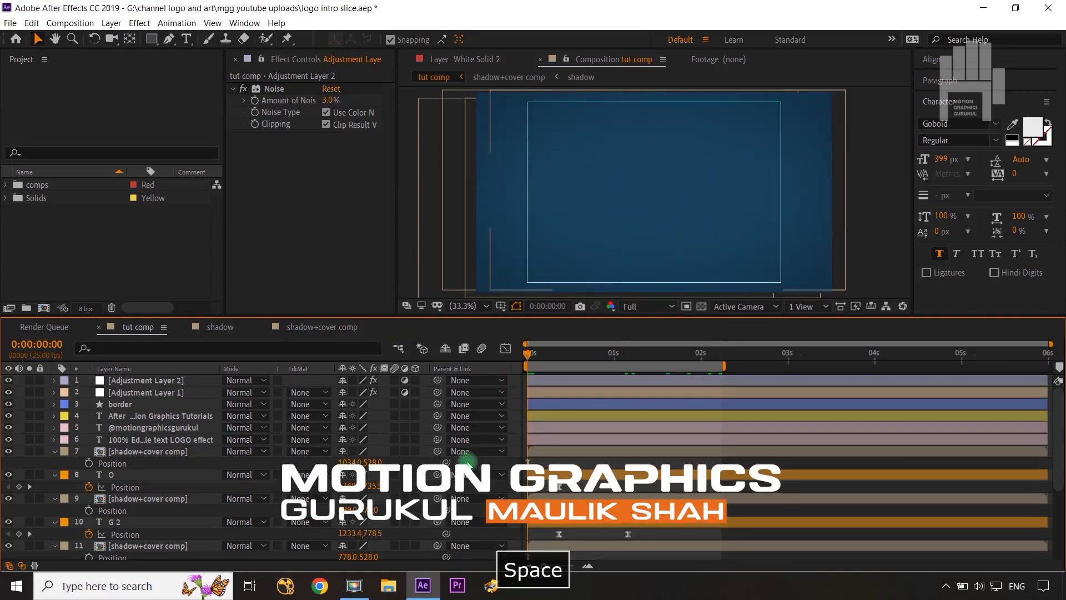